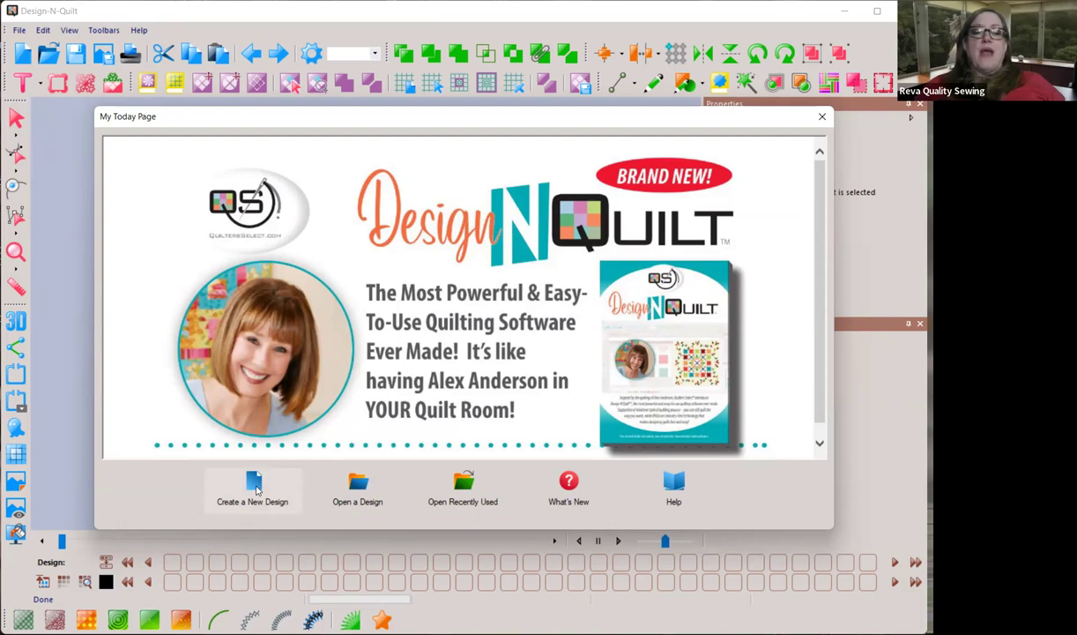
- Create a new design and browse the Chains, 9 Patch and 8 Point Stars folders of the Quilt Block Library
click(253, 487)
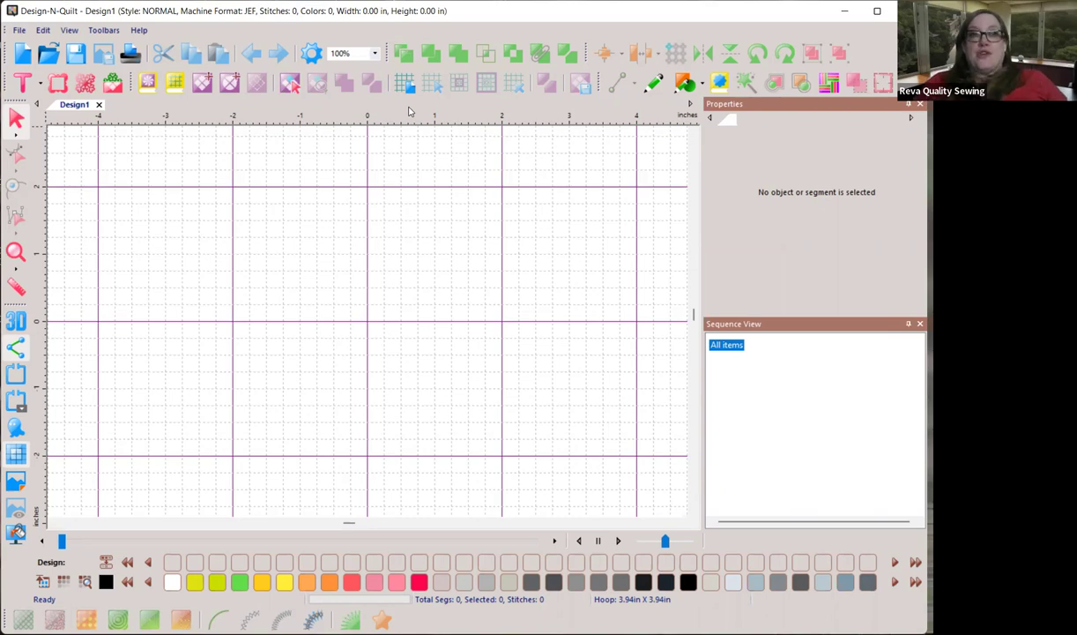
click(146, 85)
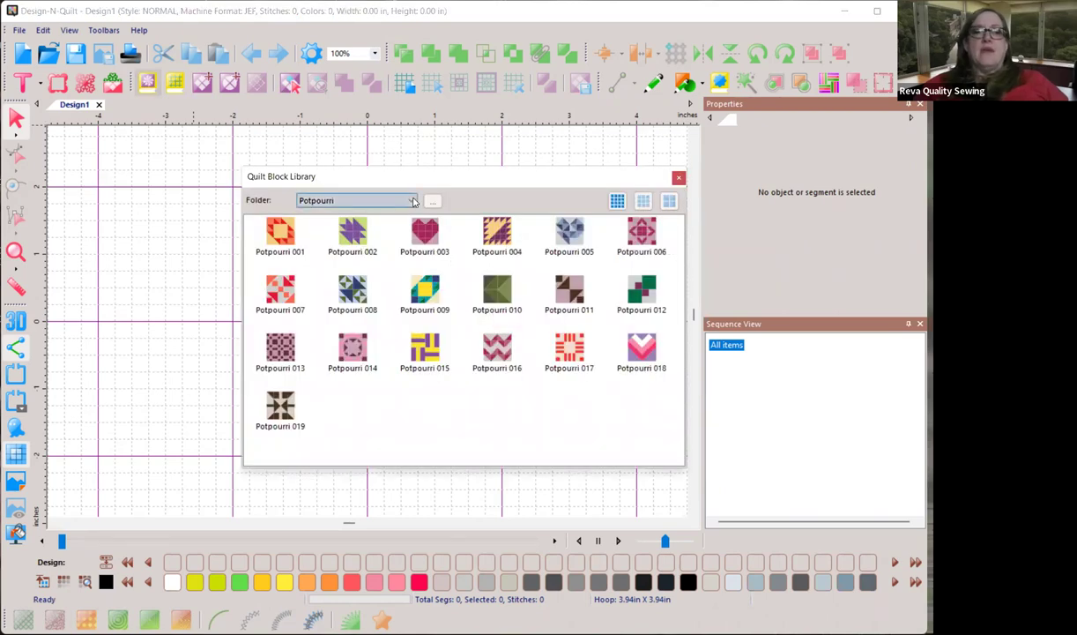
click(414, 202)
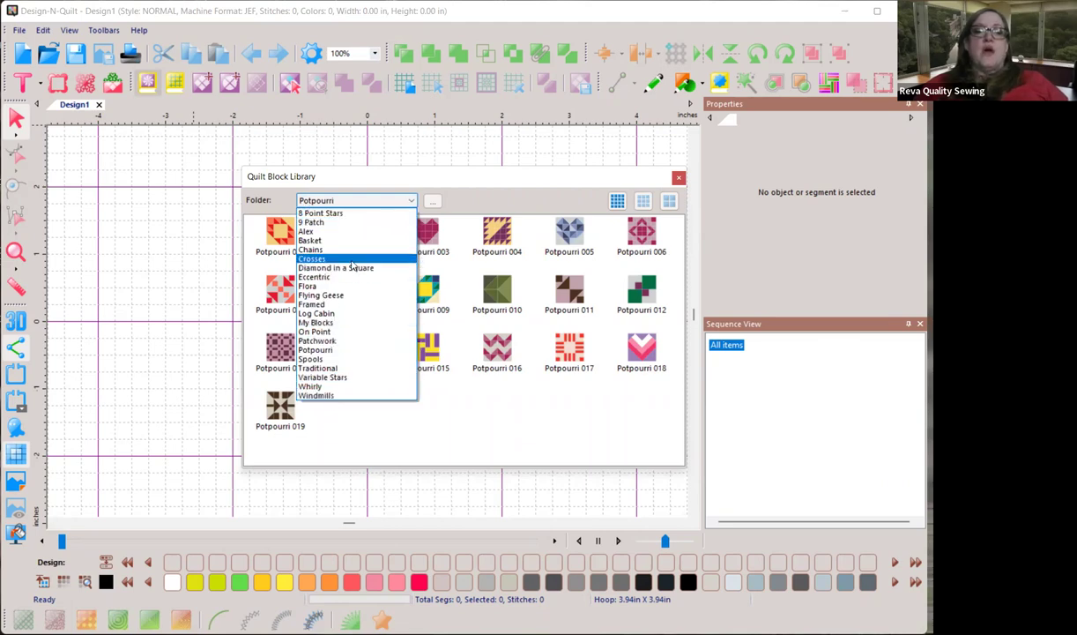
click(335, 250)
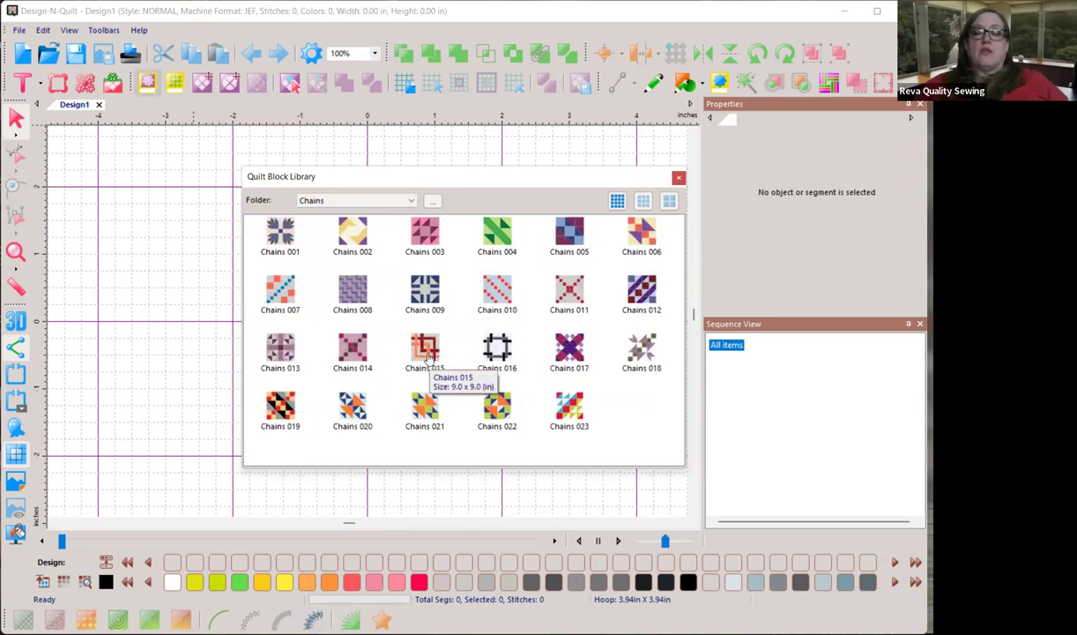
click(409, 201)
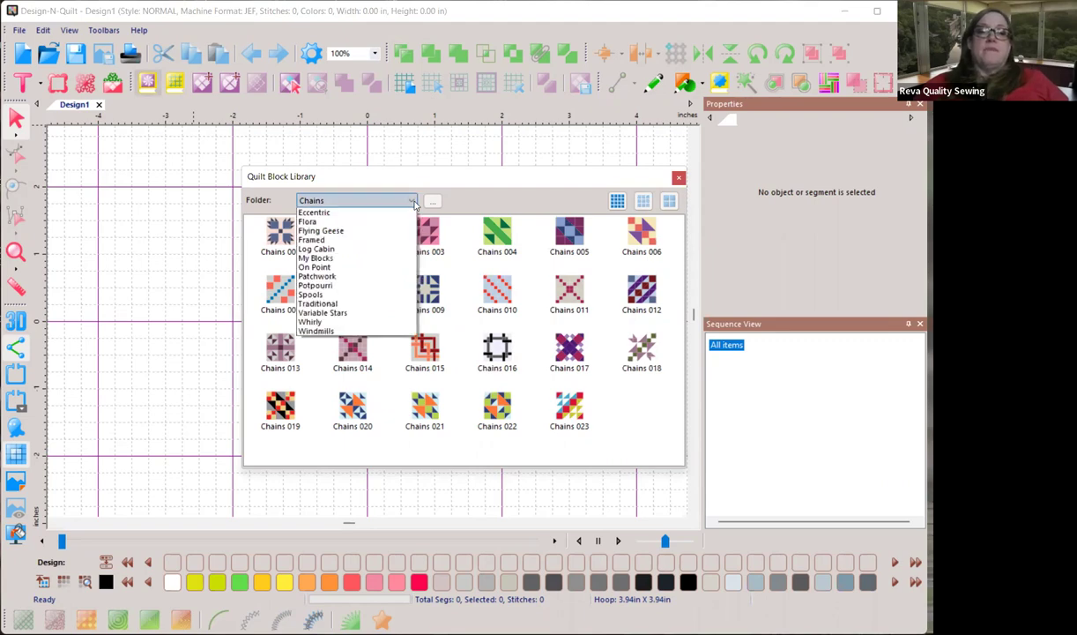
click(378, 222)
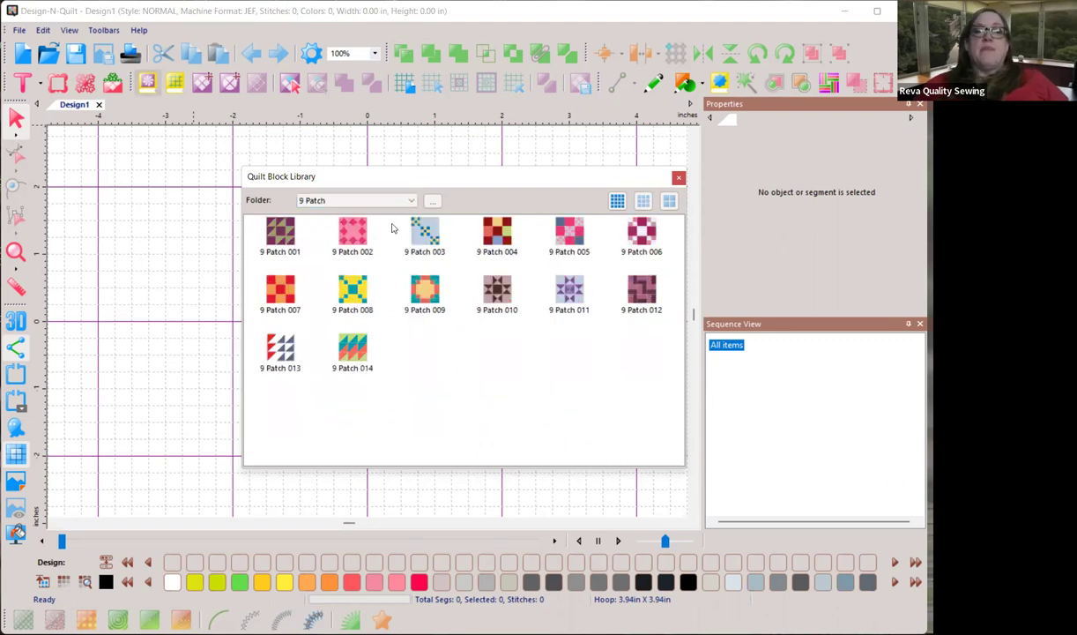
click(401, 202)
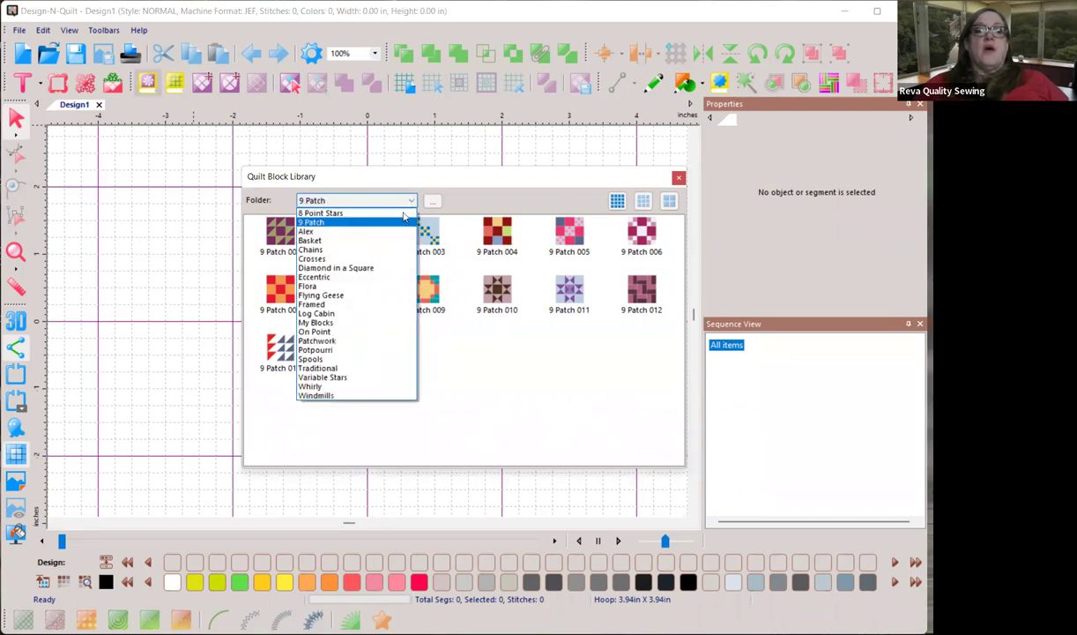
click(402, 213)
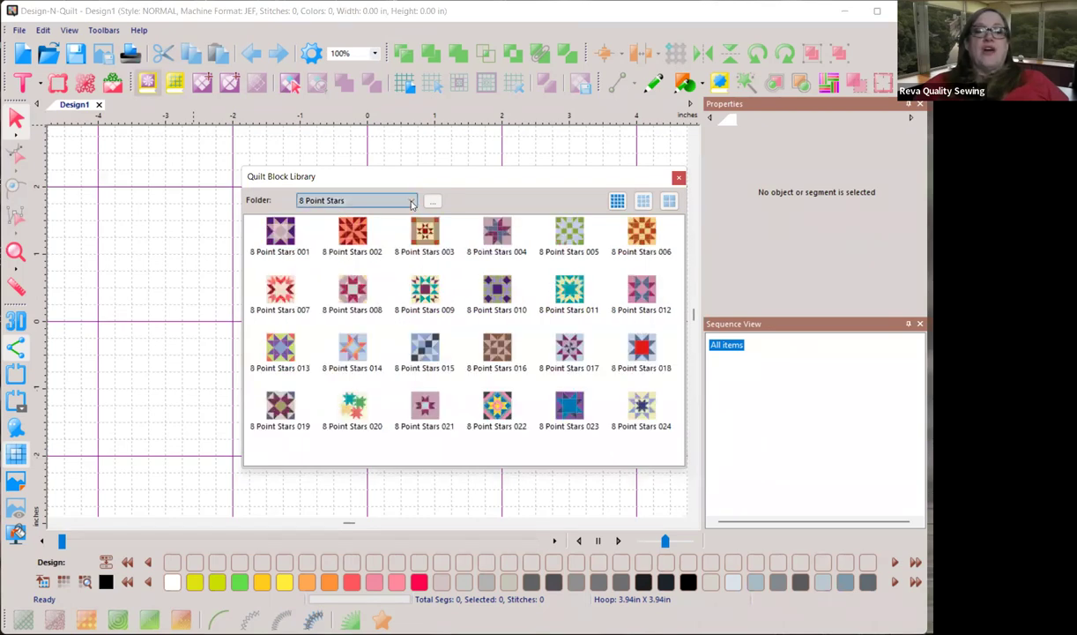
- Open the Patchwork 009 block from the library's Patchwork folder
click(411, 201)
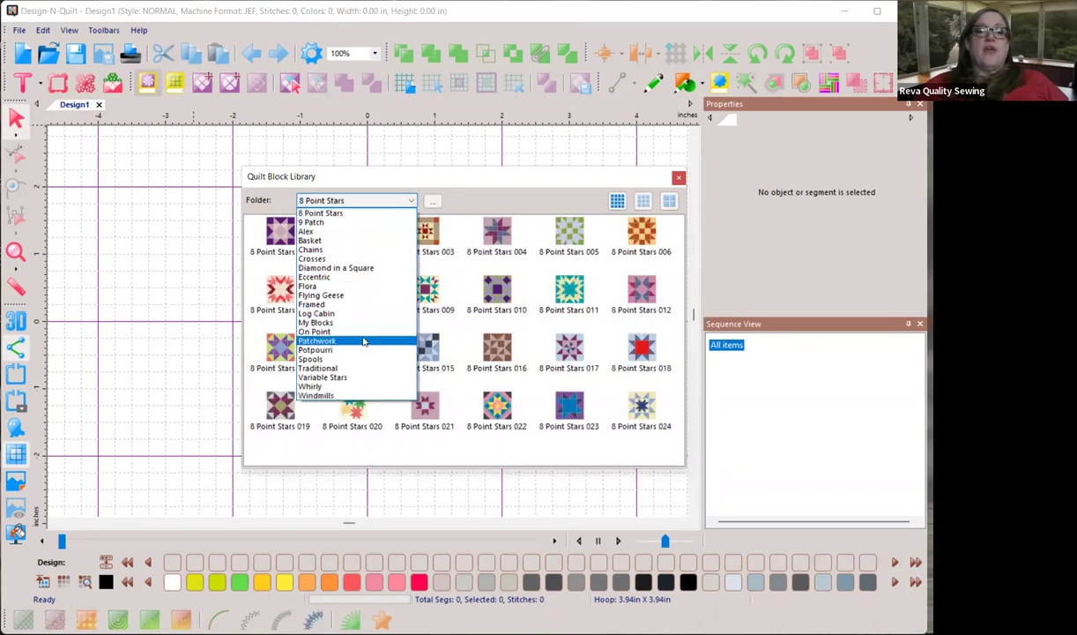
click(363, 341)
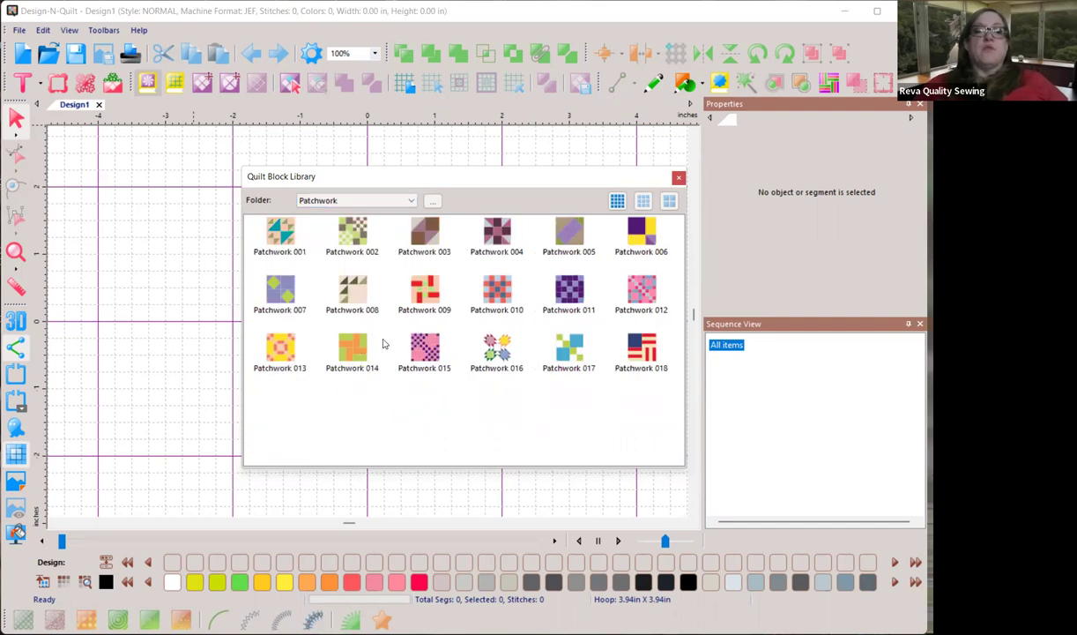
double_click(423, 300)
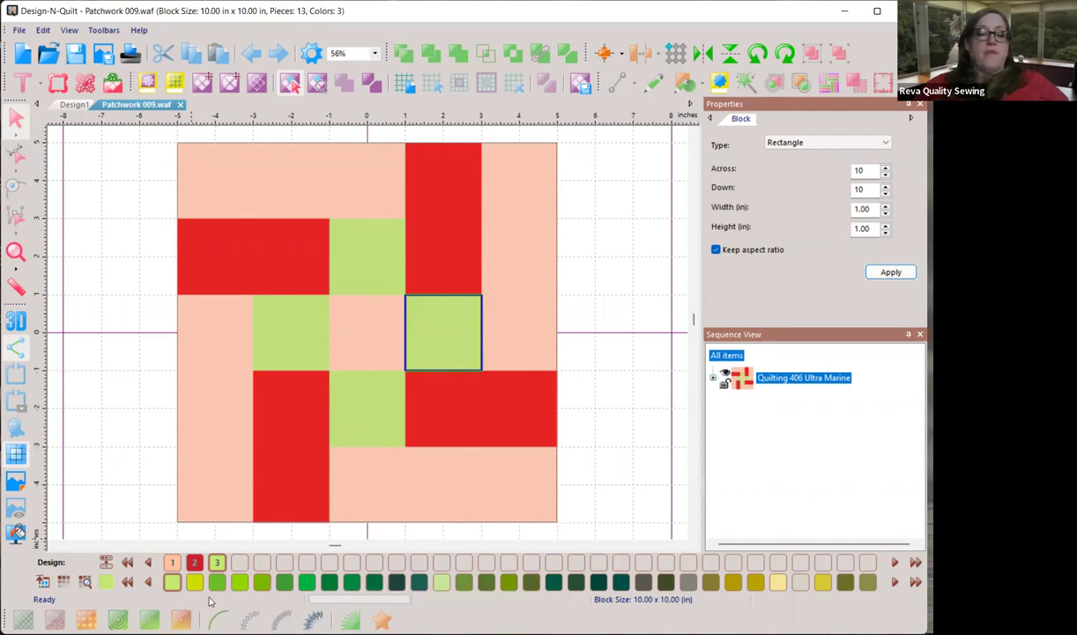
- Switch the thread palette to Floriani Poly, find Blue Pacific in it, and recolor the block's four green squares with a nearby light blue
click(63, 582)
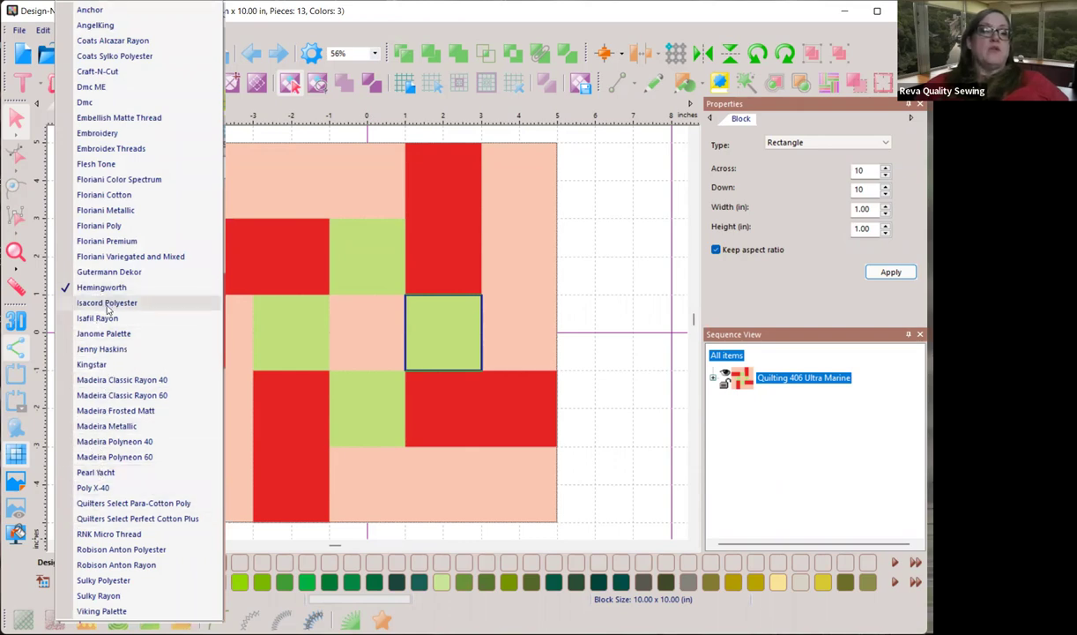
click(123, 228)
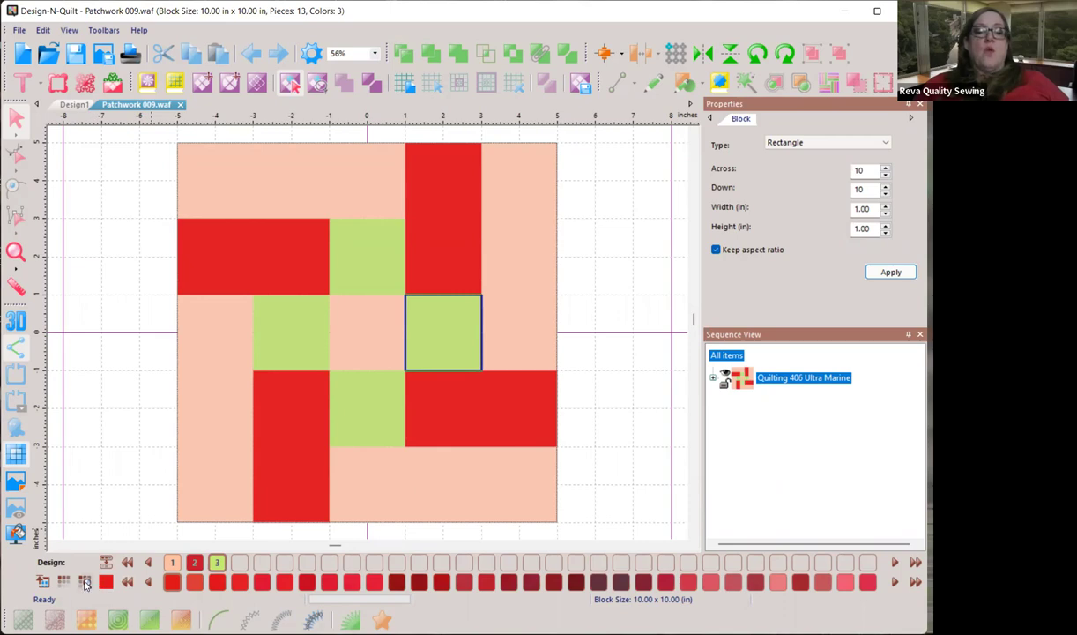
click(85, 583)
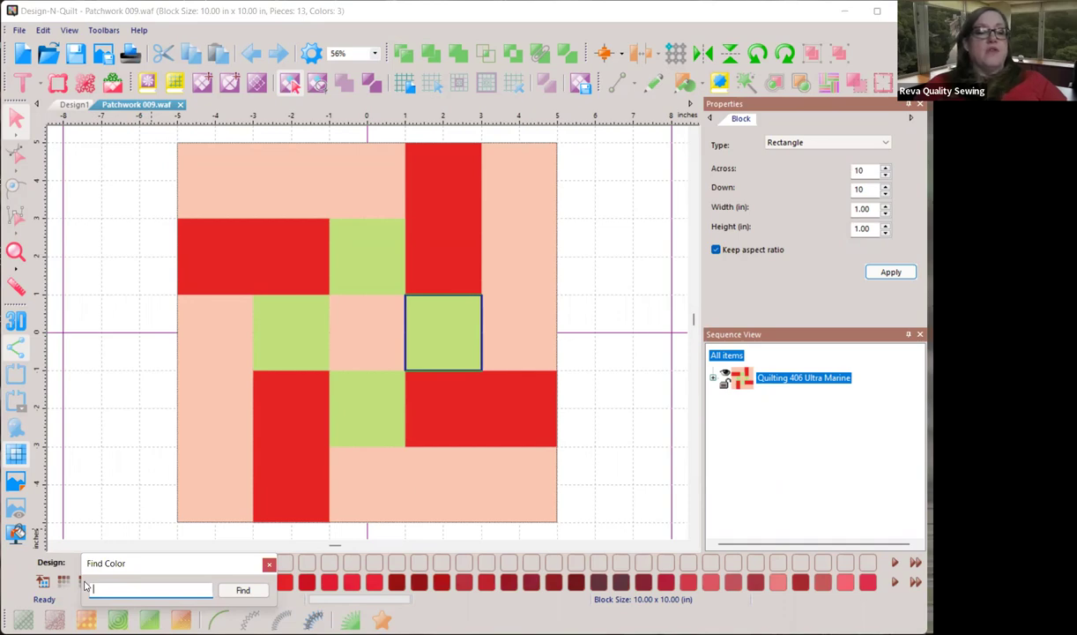
text(e)
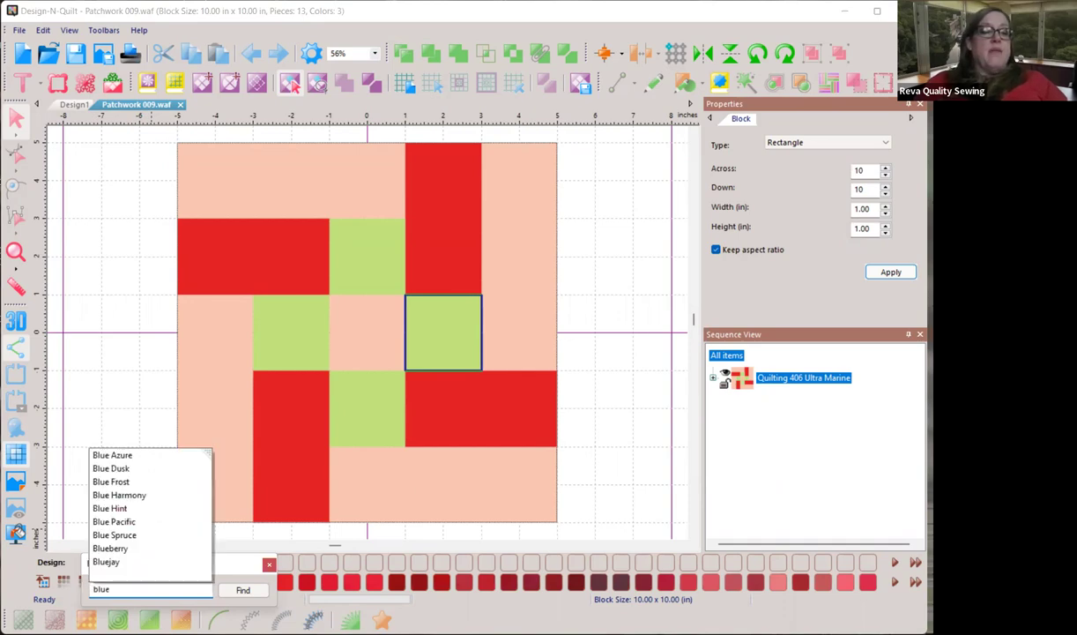
click(107, 526)
click(237, 589)
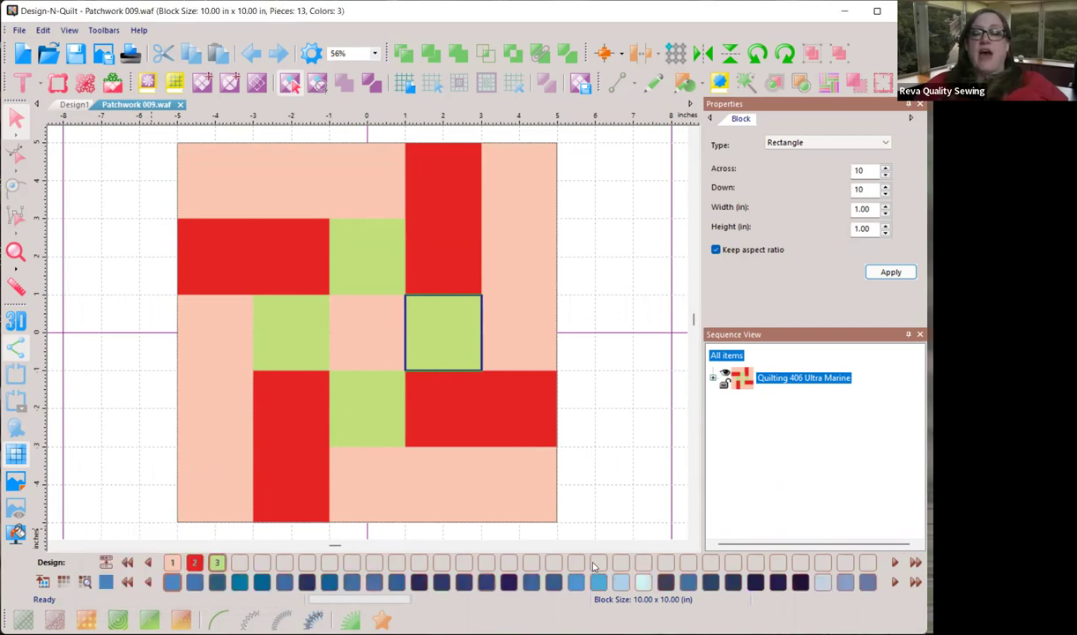
click(598, 583)
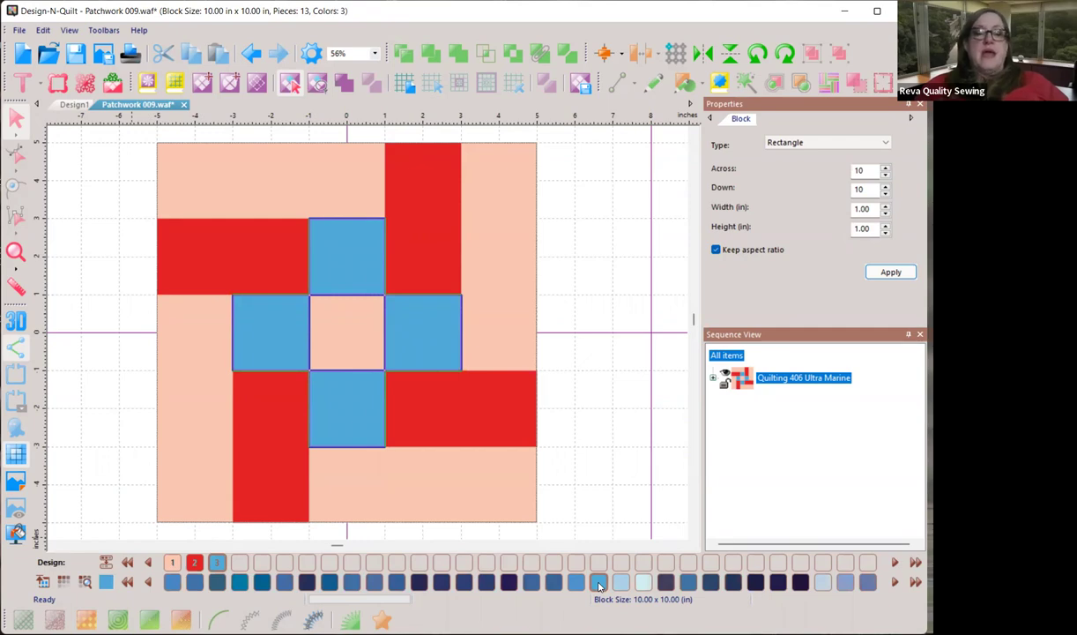
- Recolor the block's four red rectangles medium pink, using a color search for coral to reach the shade
click(459, 423)
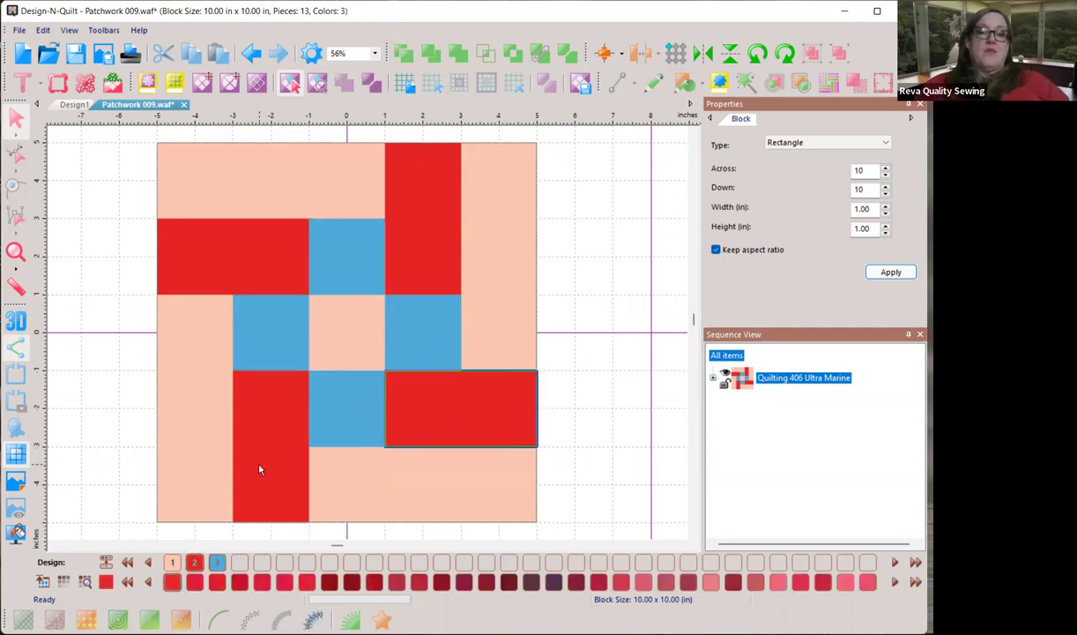
right_click(255, 469)
click(255, 409)
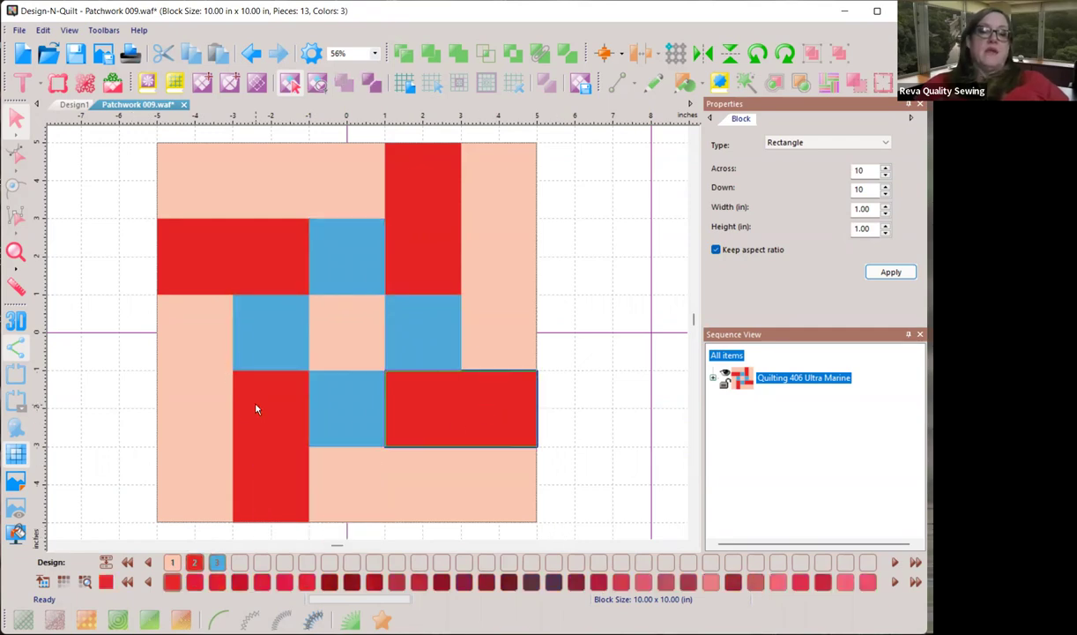
shift+click(438, 404)
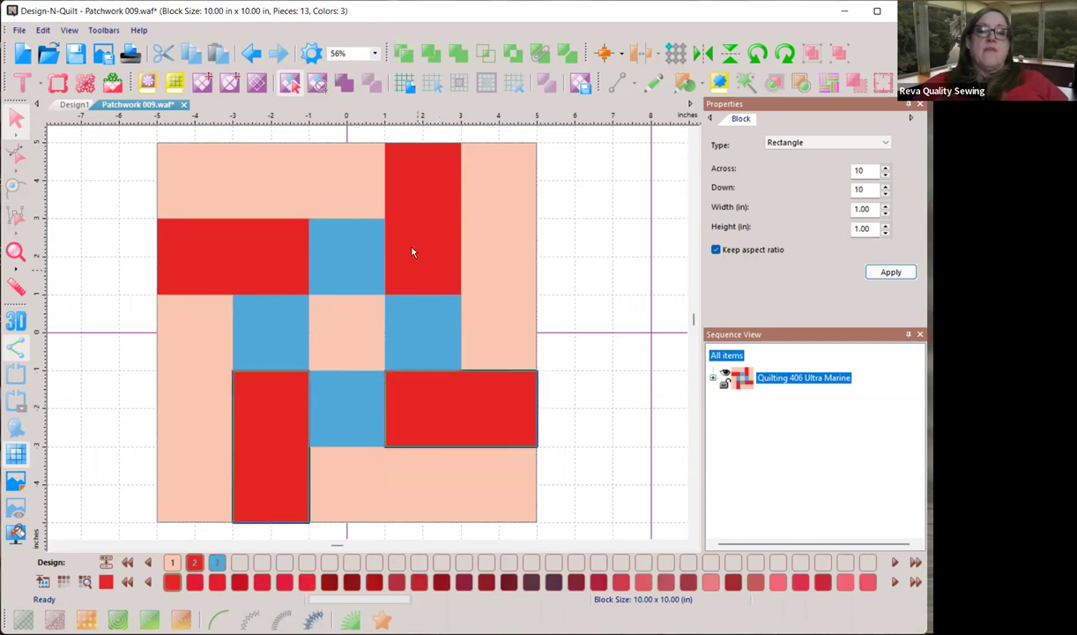
shift+click(216, 245)
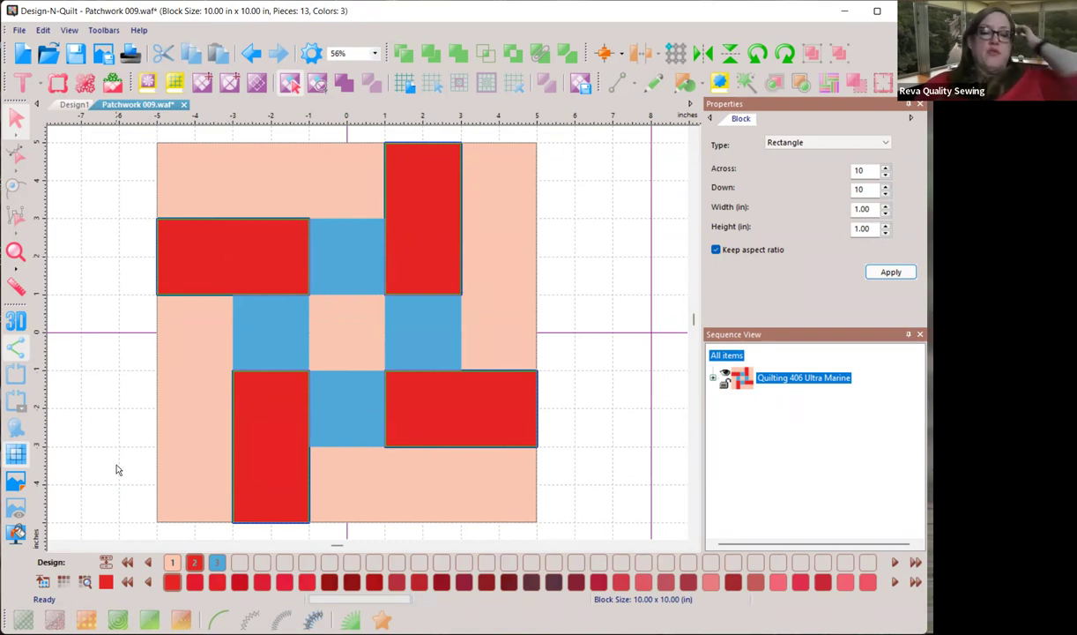
click(85, 583)
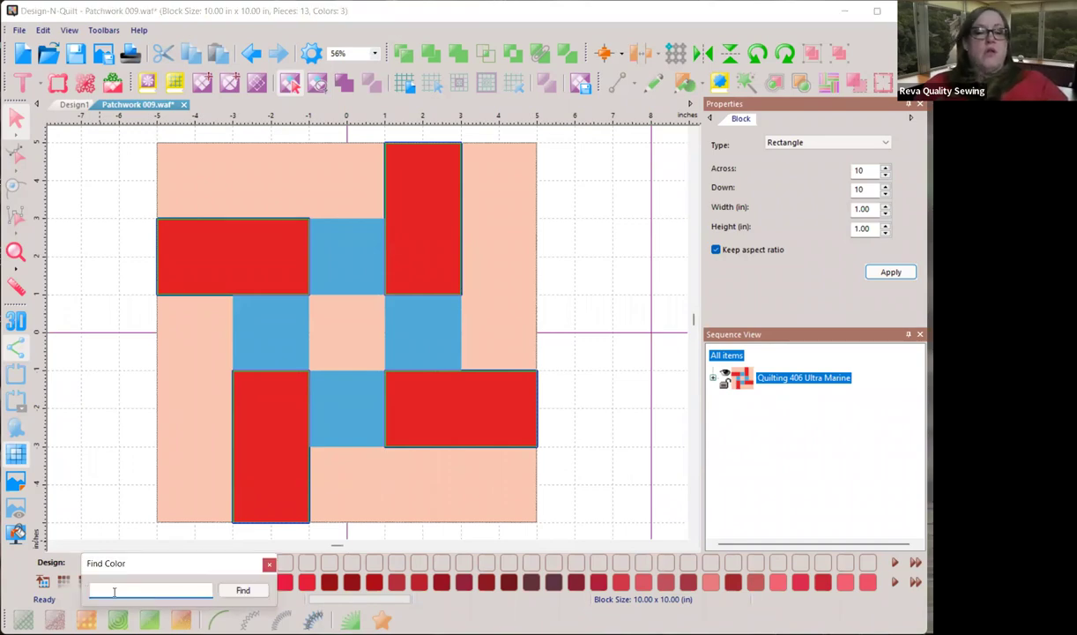
text(coral)
key(Return)
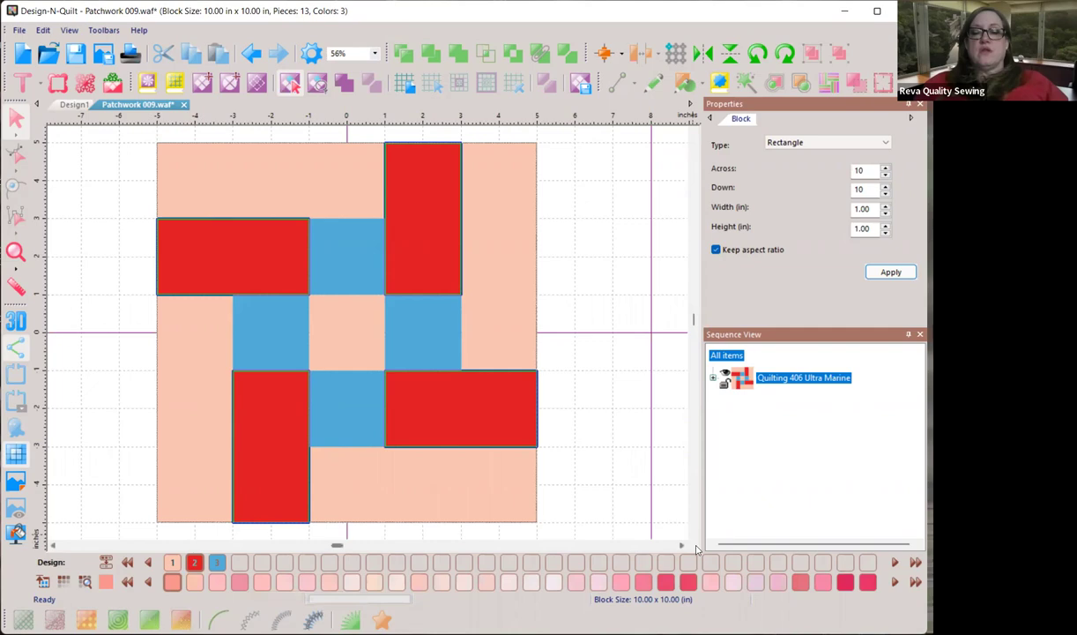
click(641, 584)
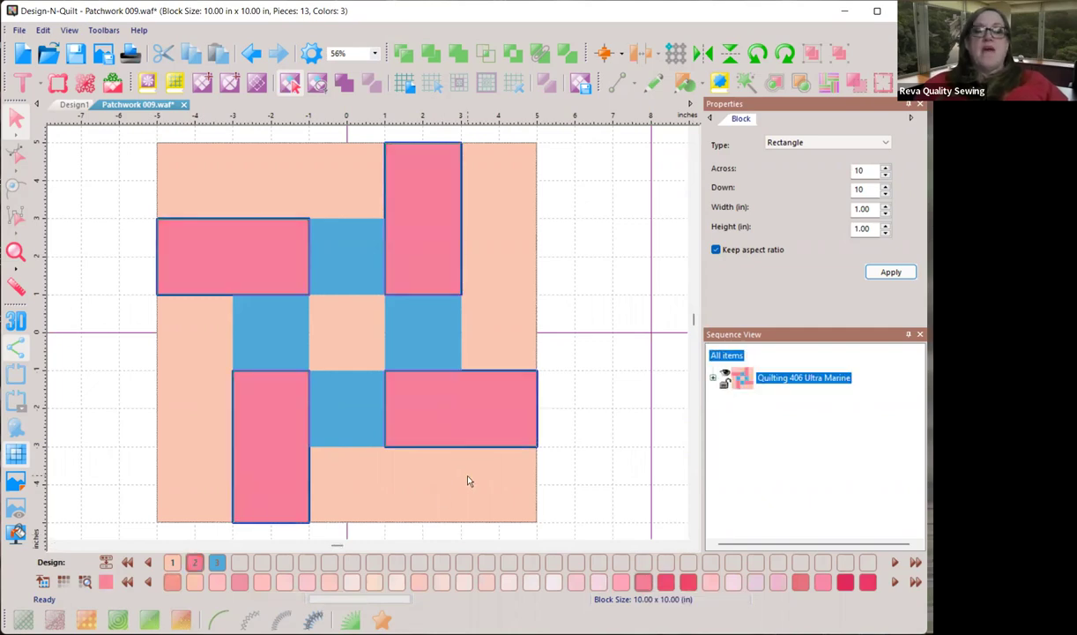
- Recolor the four outer peach rectangles very pale pink, leaving the center square out, and clear the selection
click(452, 495)
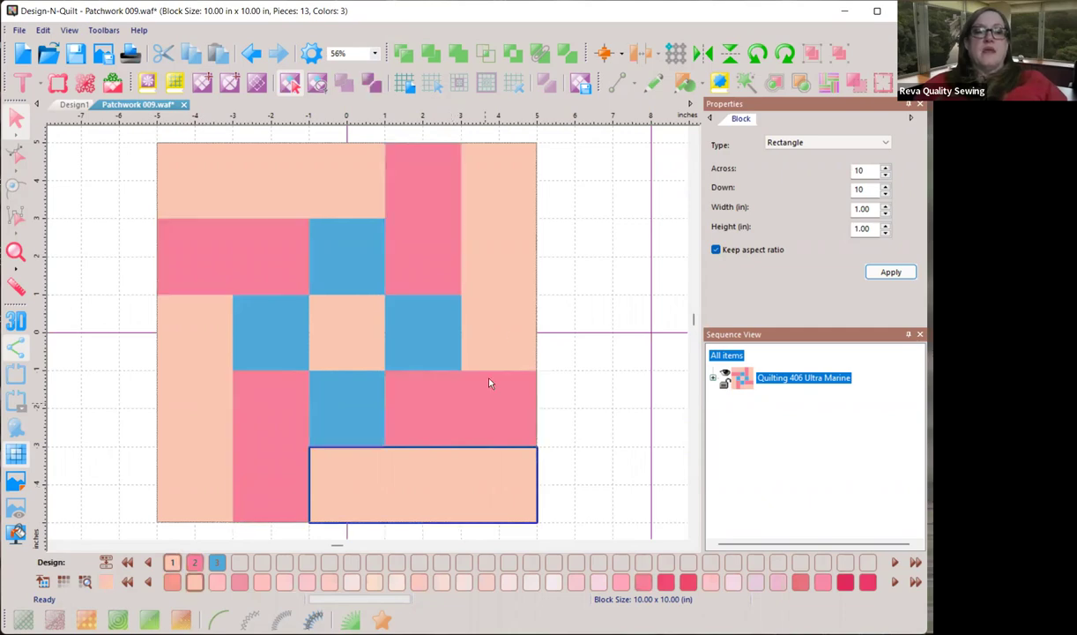
ctrl+click(300, 187)
ctrl+click(196, 433)
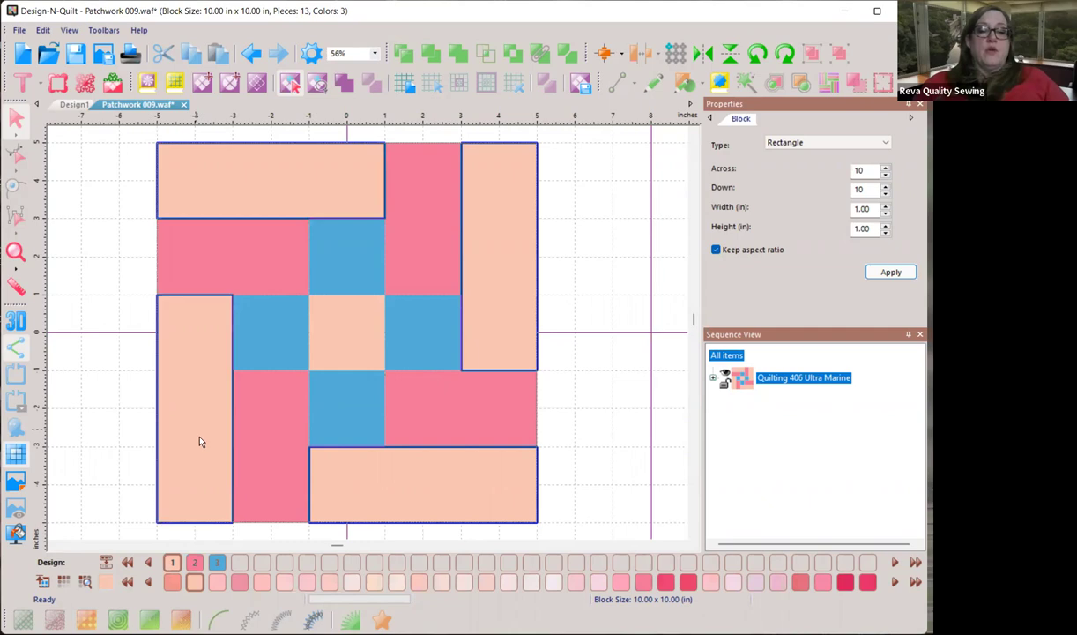
click(530, 582)
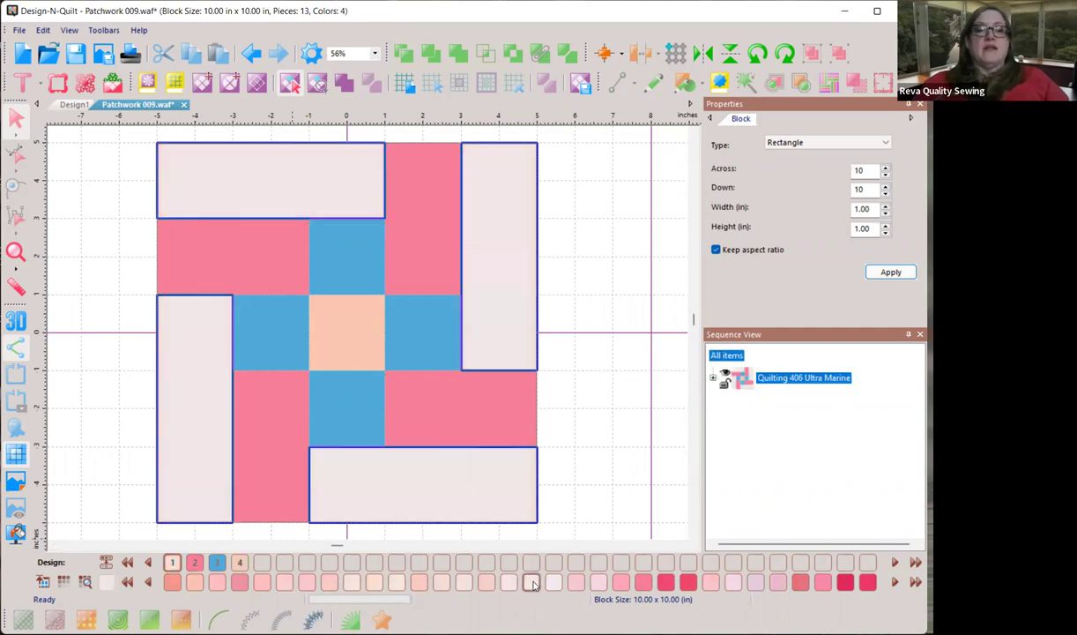
click(592, 447)
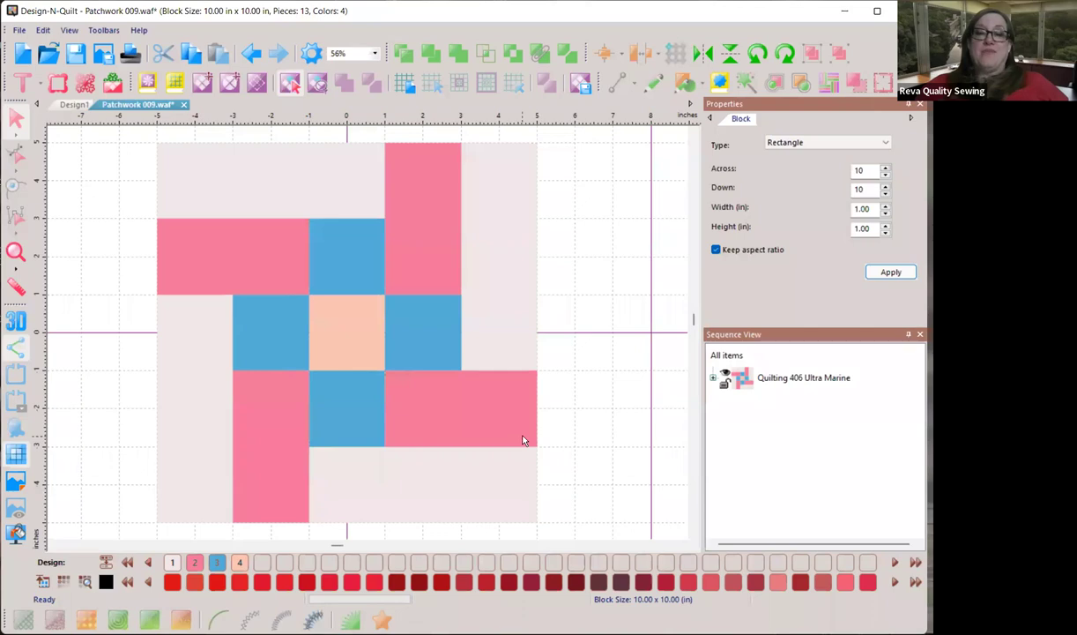
- Open the popup palette, shift the block clear of it, and show the Fabrics collection
click(42, 583)
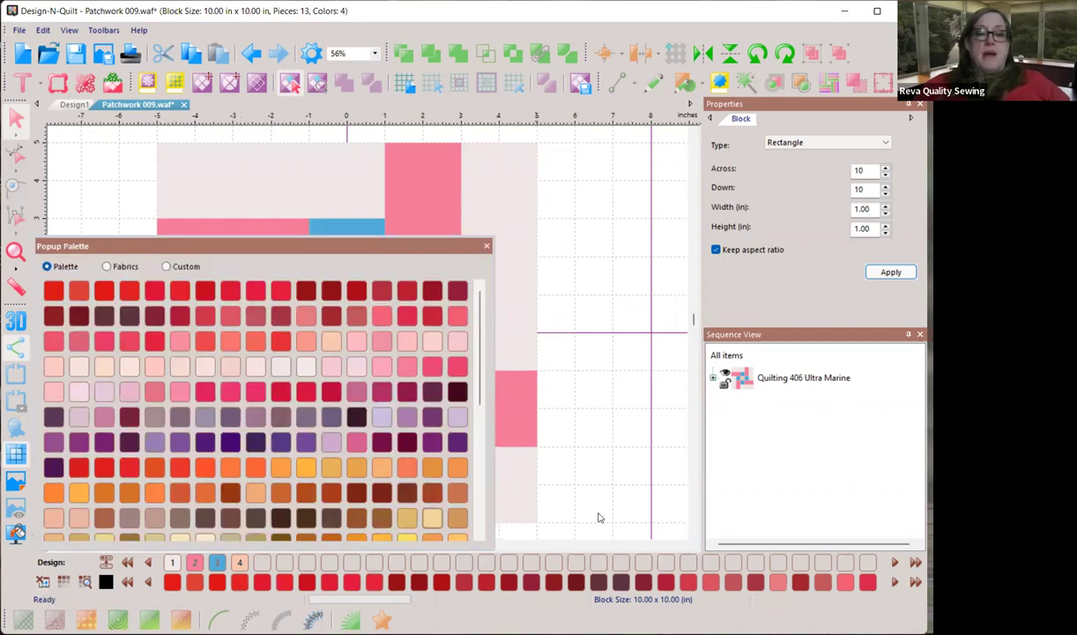
scroll(375, 555, right, 1)
scroll(375, 555, left, 1)
scroll(375, 556, left, 2)
scroll(375, 555, left, 1)
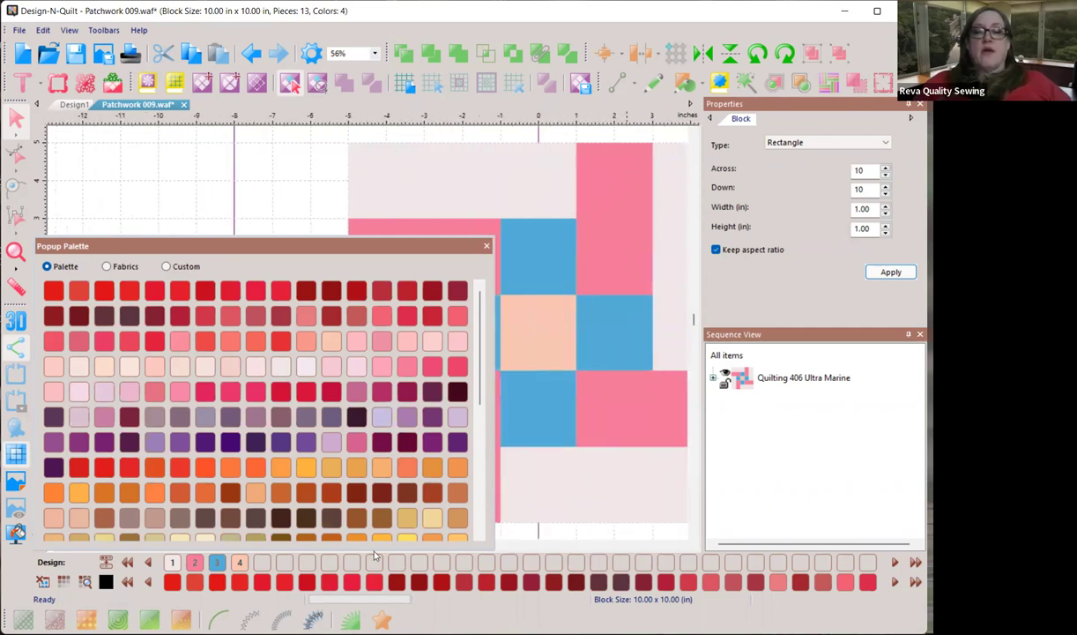
scroll(375, 556, left, 1)
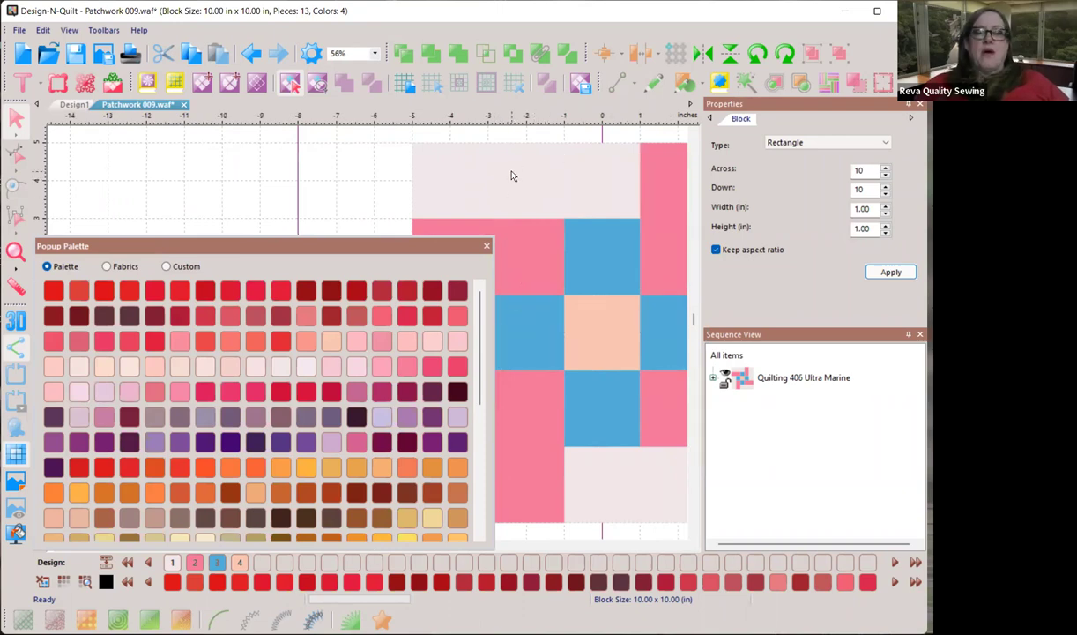
click(106, 268)
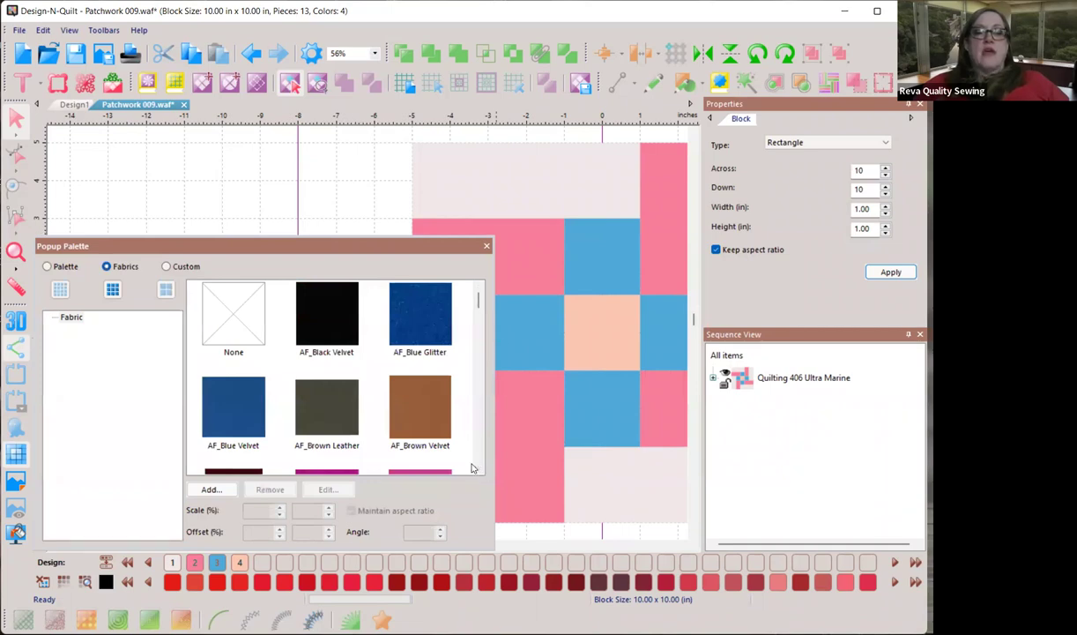
- Browse the fabric collection from the AF_ glitters and velvets to the rose fabrics
scroll(474, 468, down, 1)
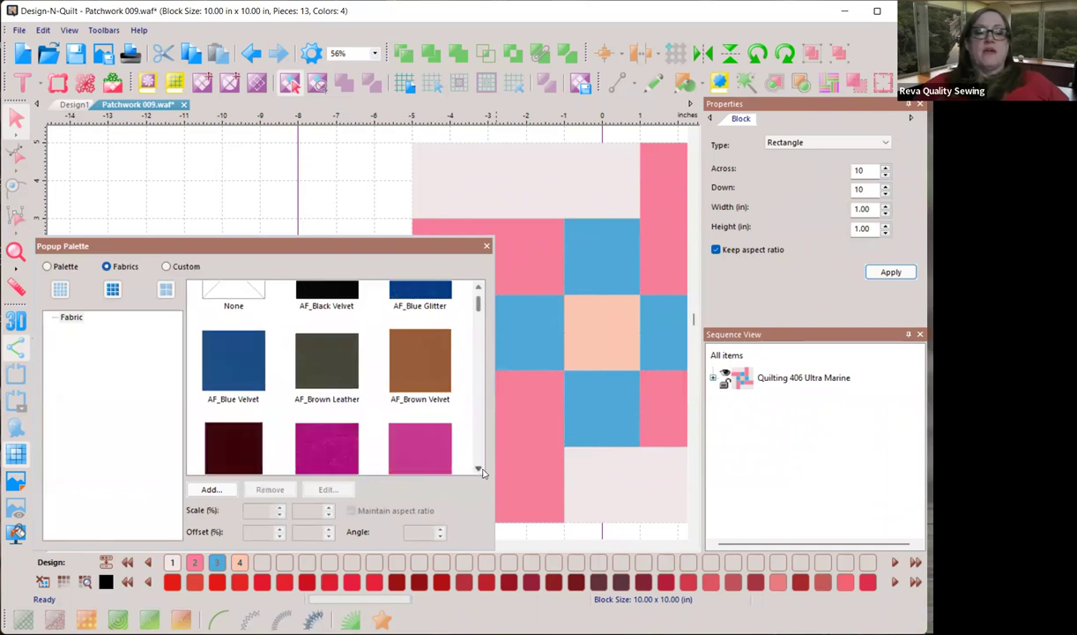
scroll(478, 471, down, 2)
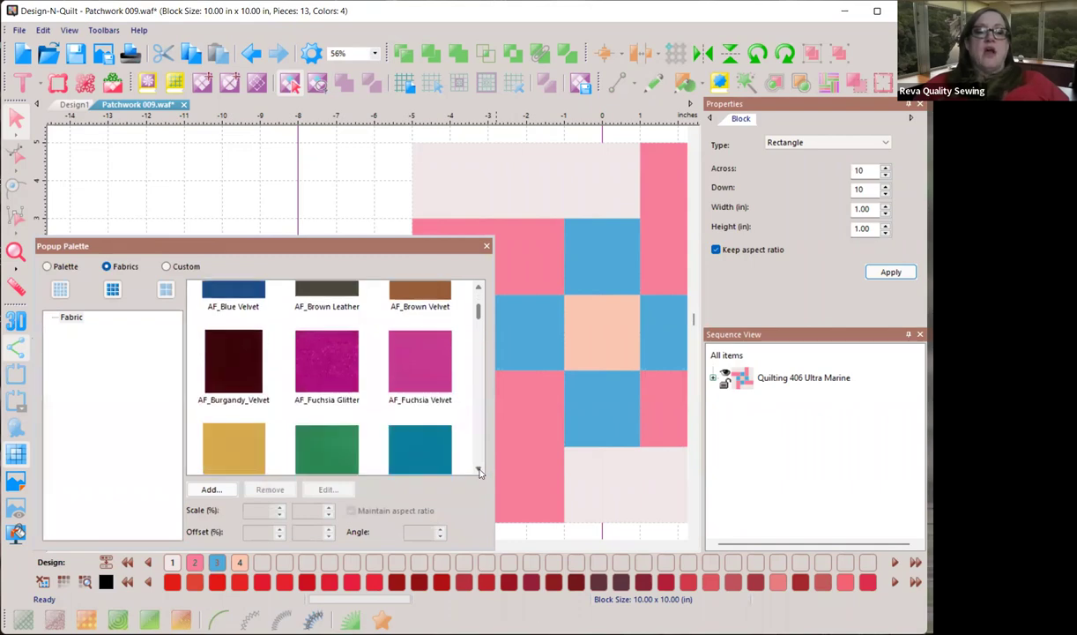
scroll(479, 472, down, 5)
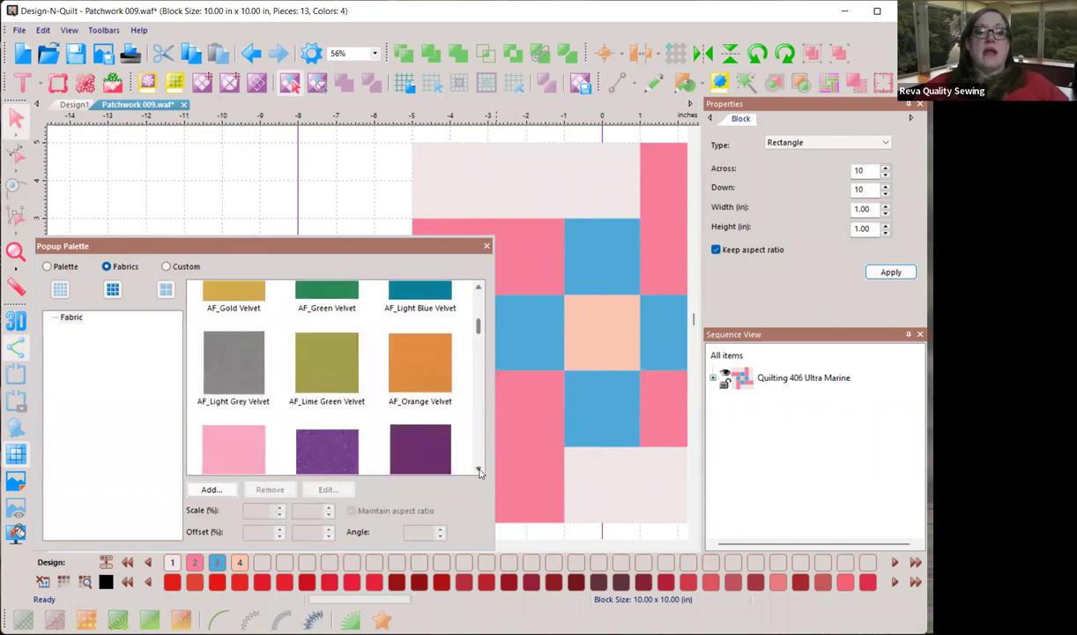
scroll(479, 471, down, 3)
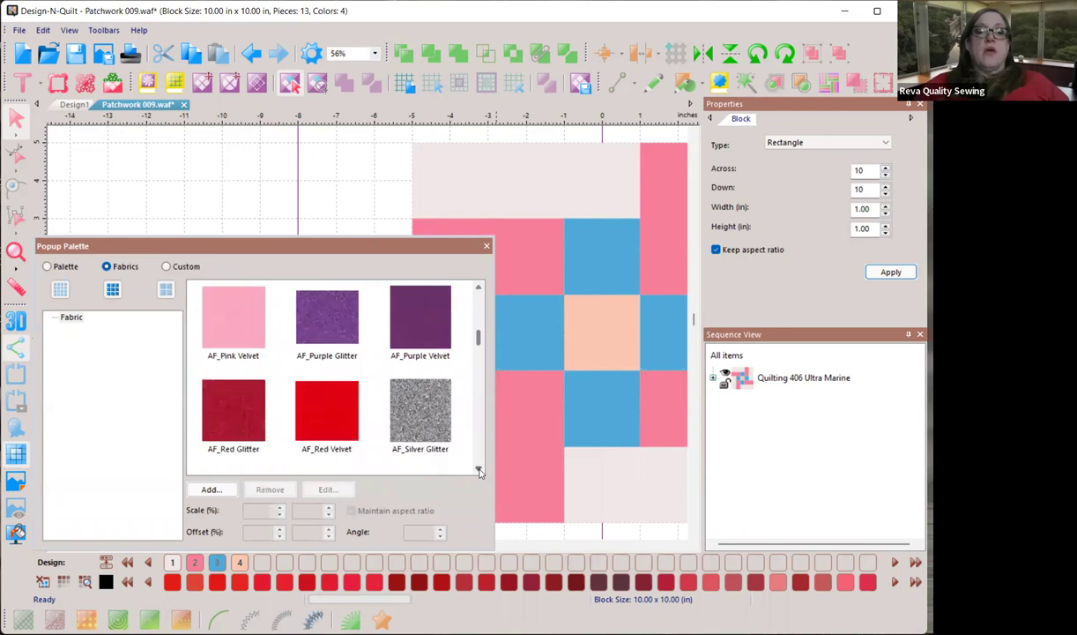
scroll(479, 472, down, 1)
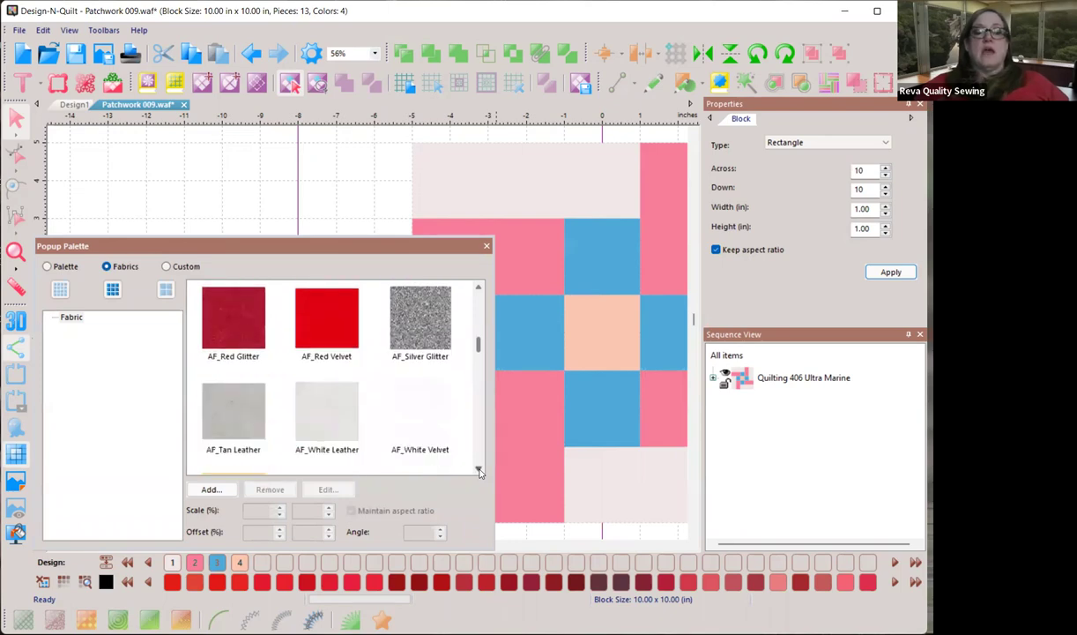
scroll(478, 472, down, 4)
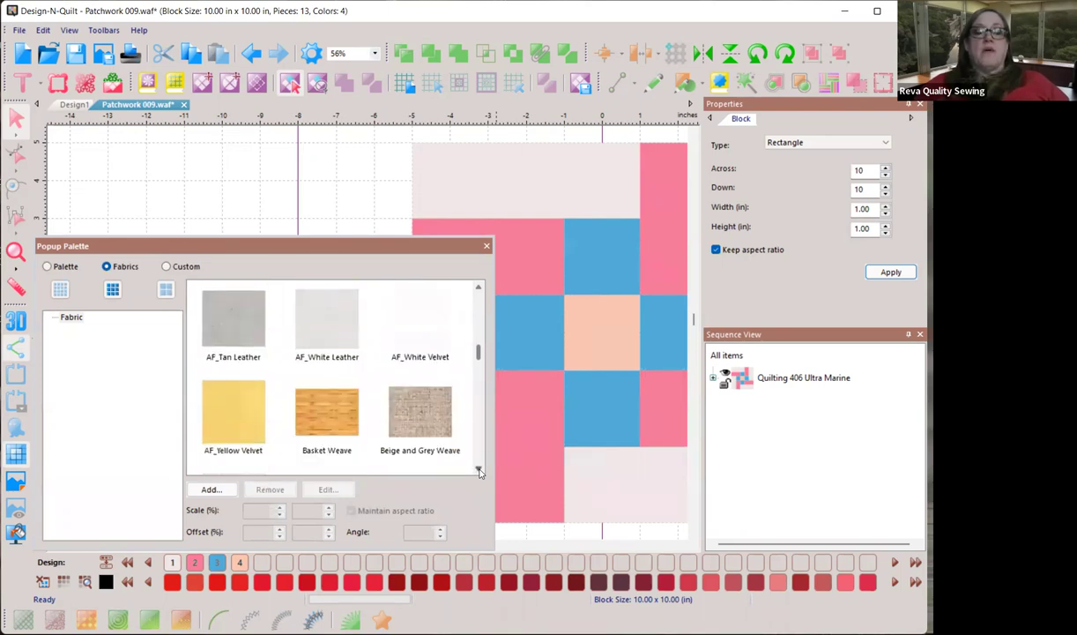
scroll(479, 472, down, 4)
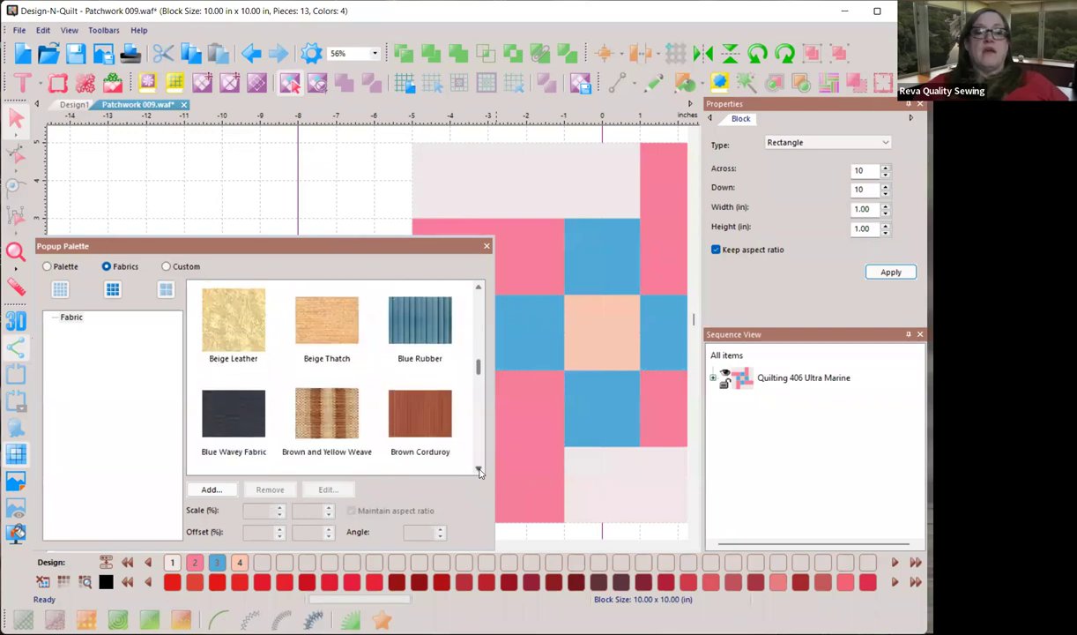
scroll(479, 471, down, 3)
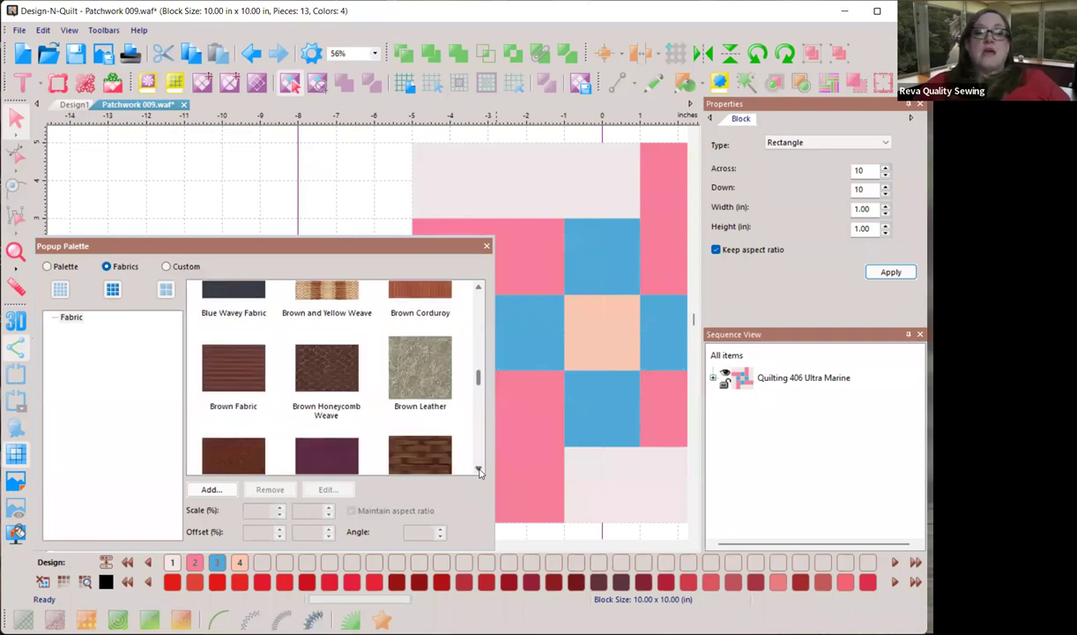
scroll(479, 472, down, 4)
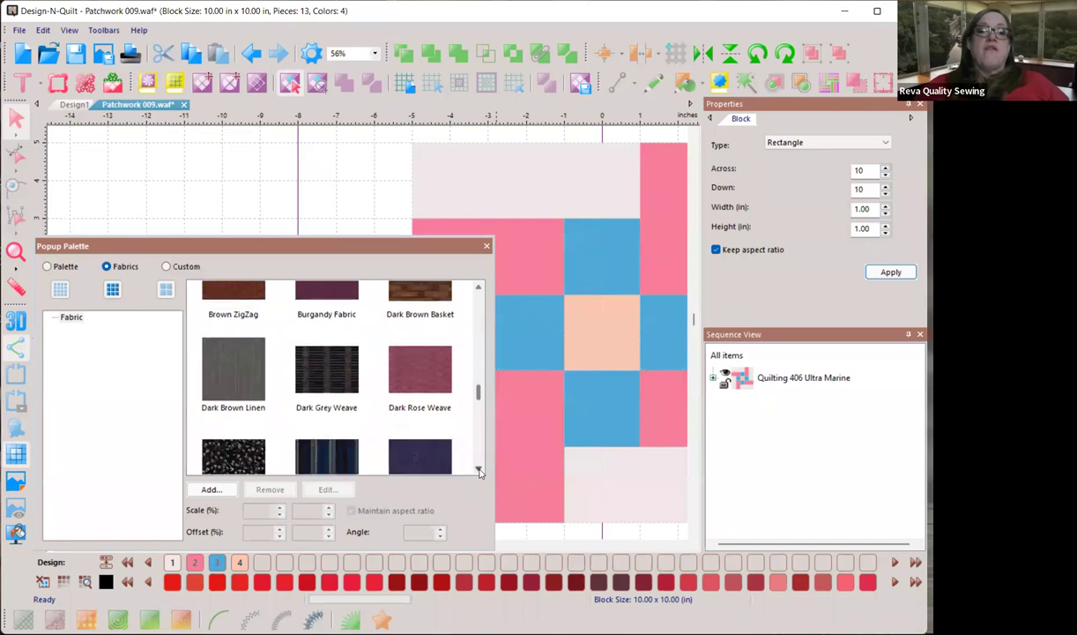
scroll(478, 472, down, 5)
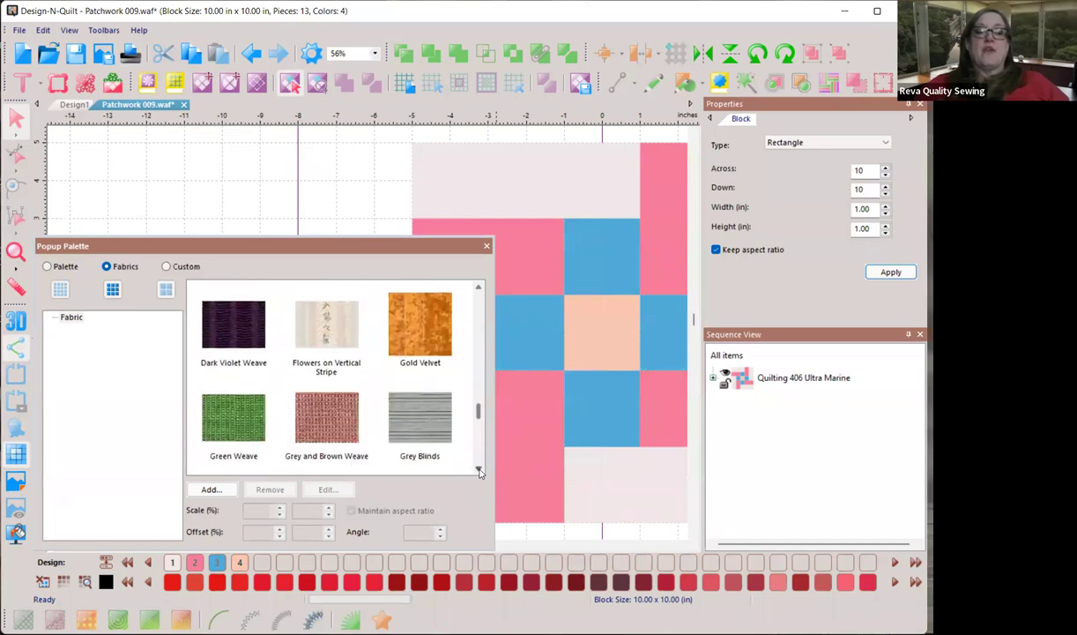
scroll(479, 472, down, 4)
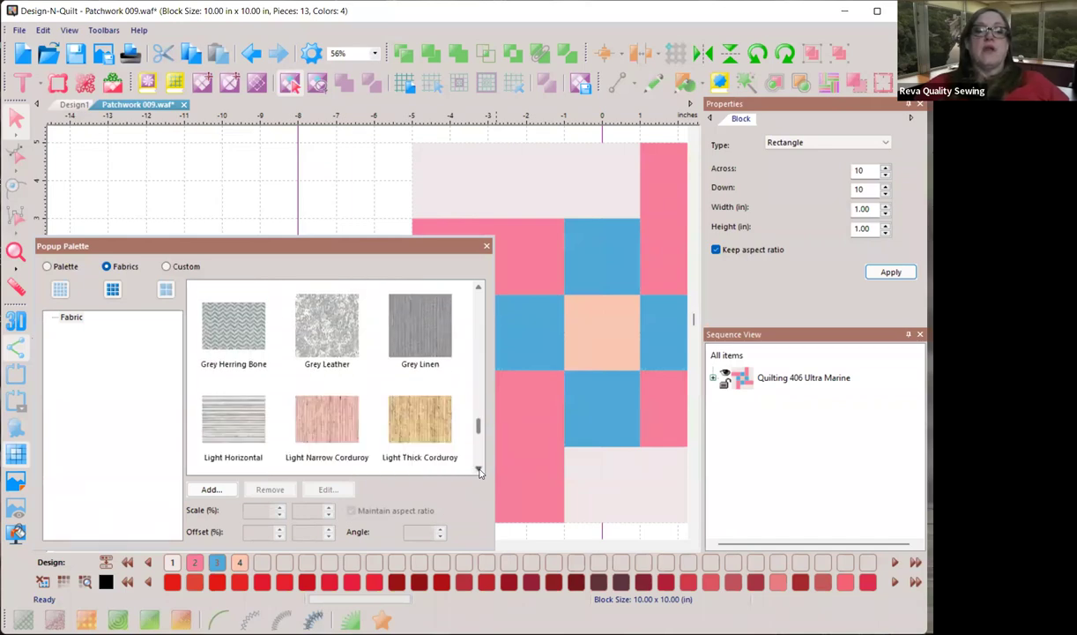
scroll(479, 472, down, 2)
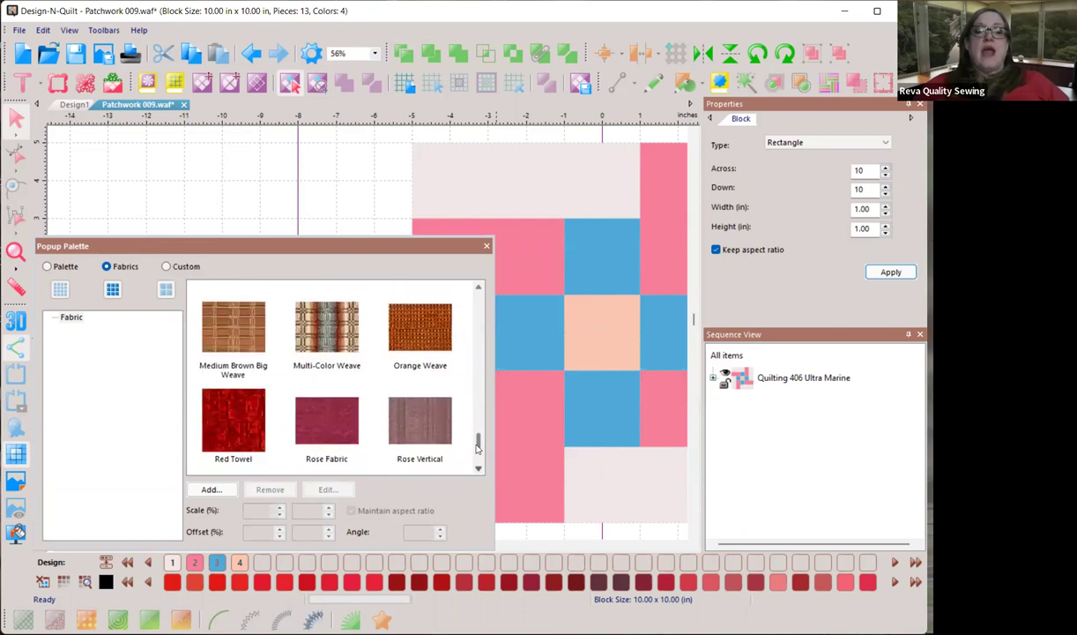
- Fill the block's bottom outer rectangle with the AF_White Leather fabric and close the popup palette
drag(479, 443, 476, 351)
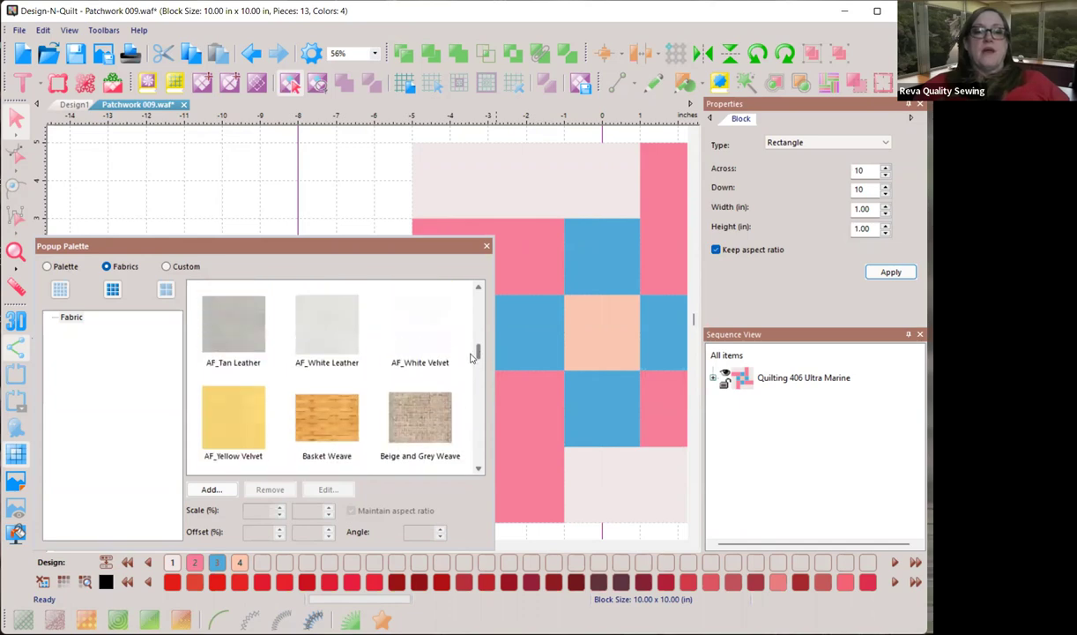
click(310, 344)
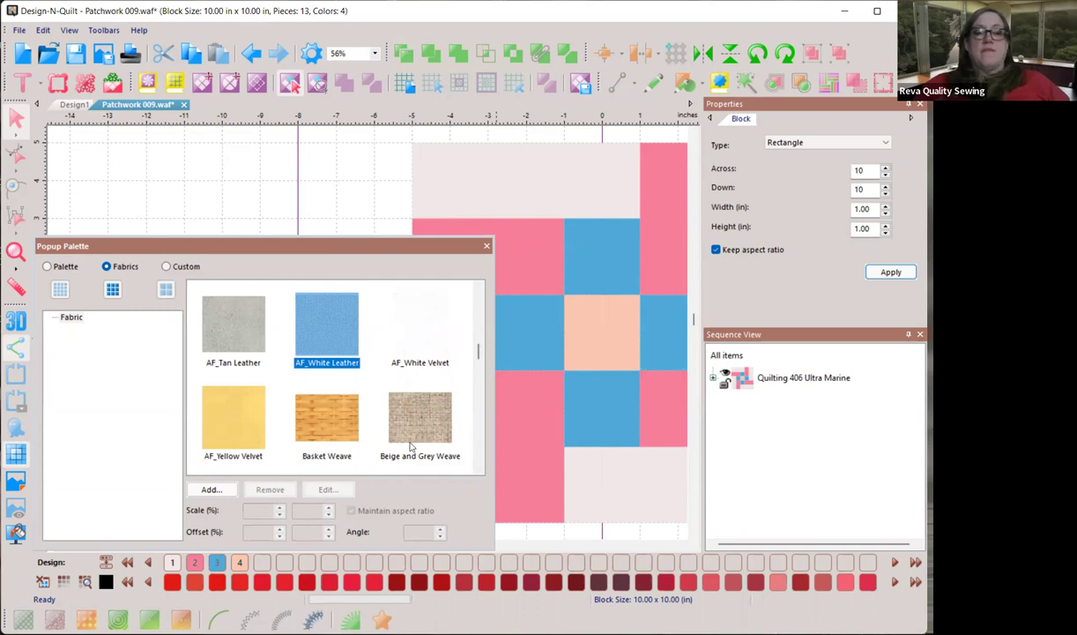
click(632, 479)
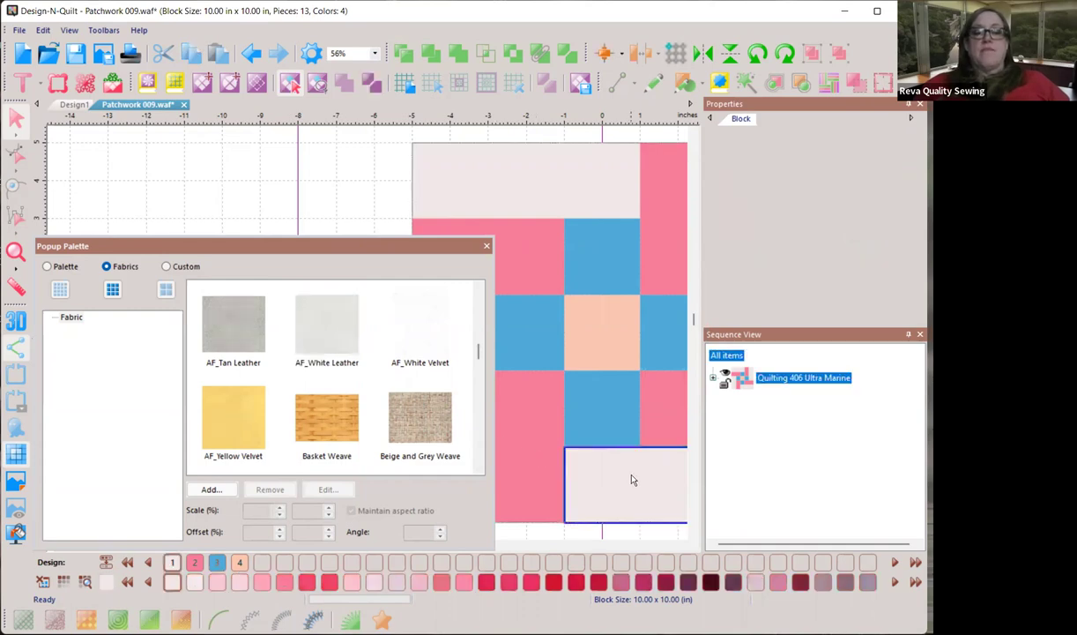
click(338, 305)
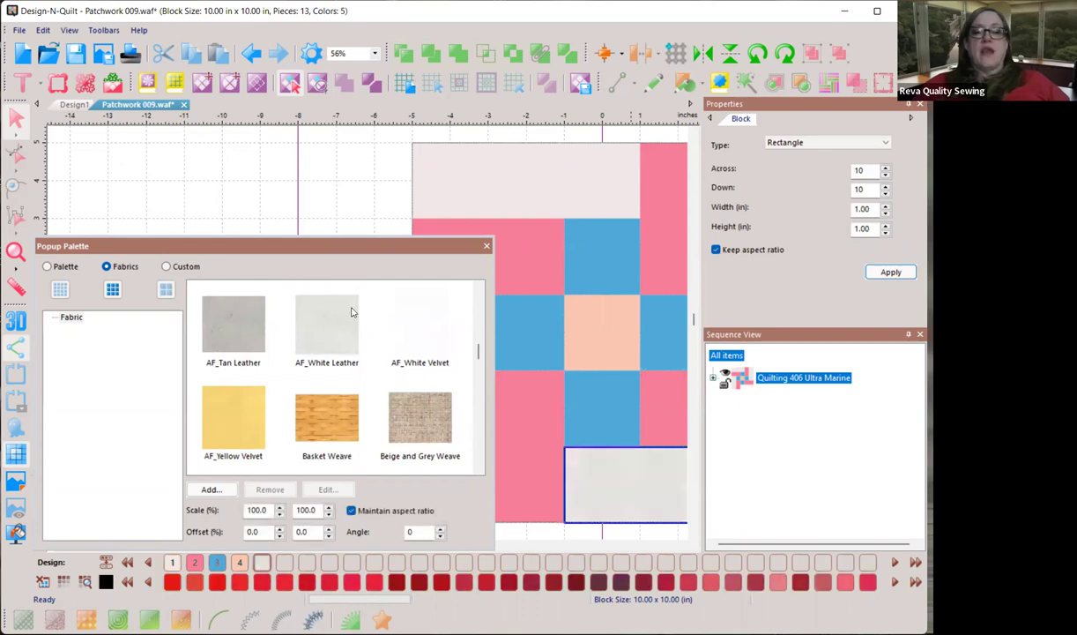
click(487, 247)
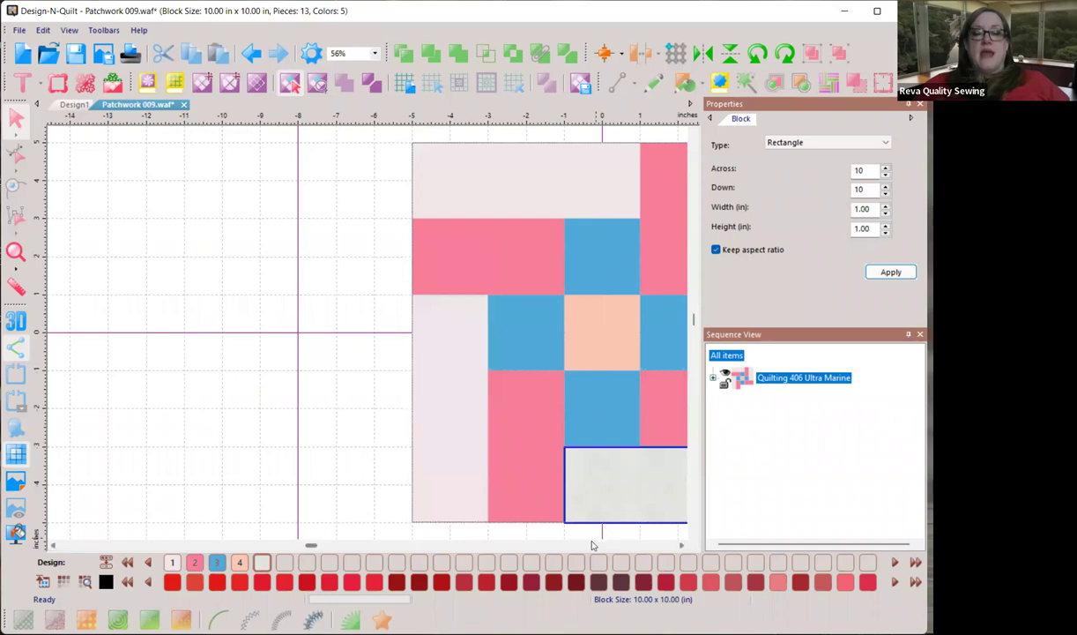
- Fill the other three pale pink outer rectangles with the design's white leather fabric and clear the selection
scroll(592, 545, right, 5)
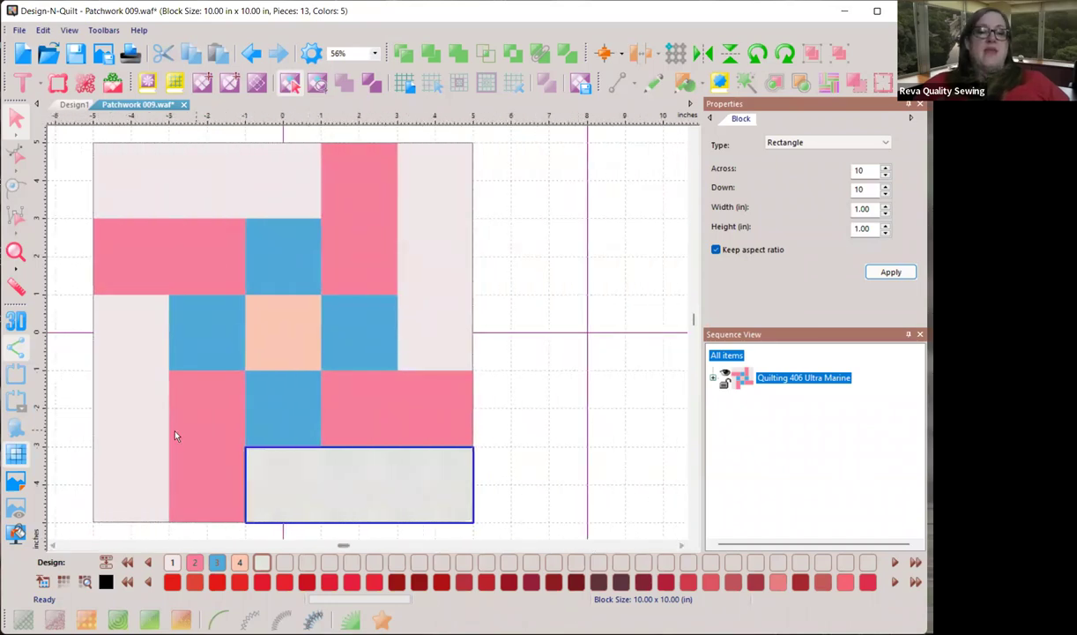
drag(100, 442, 173, 184)
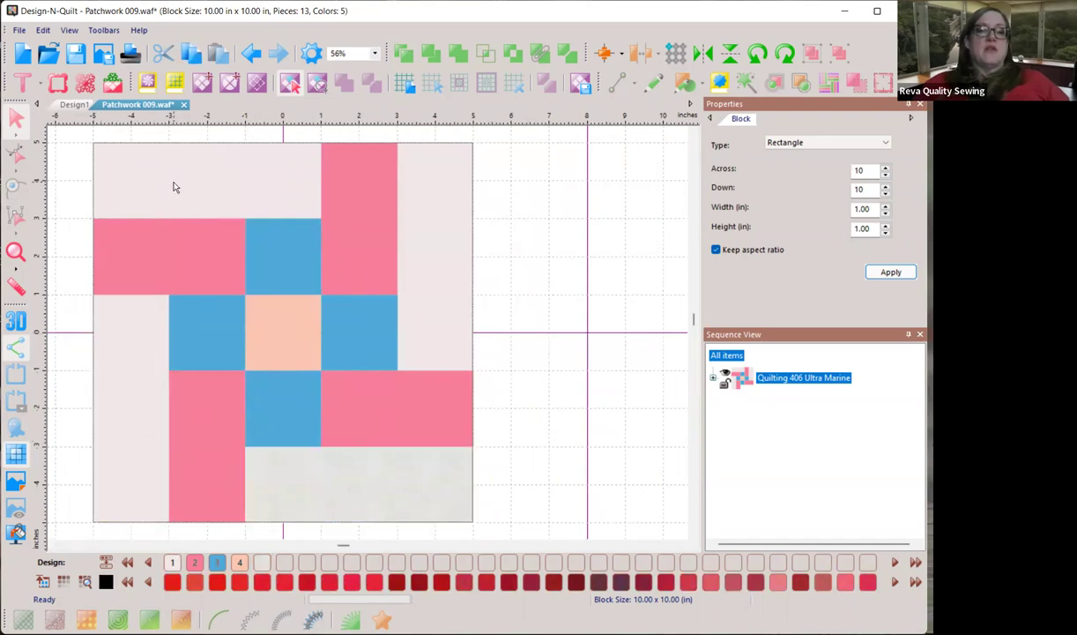
shift+click(130, 369)
shift+click(429, 302)
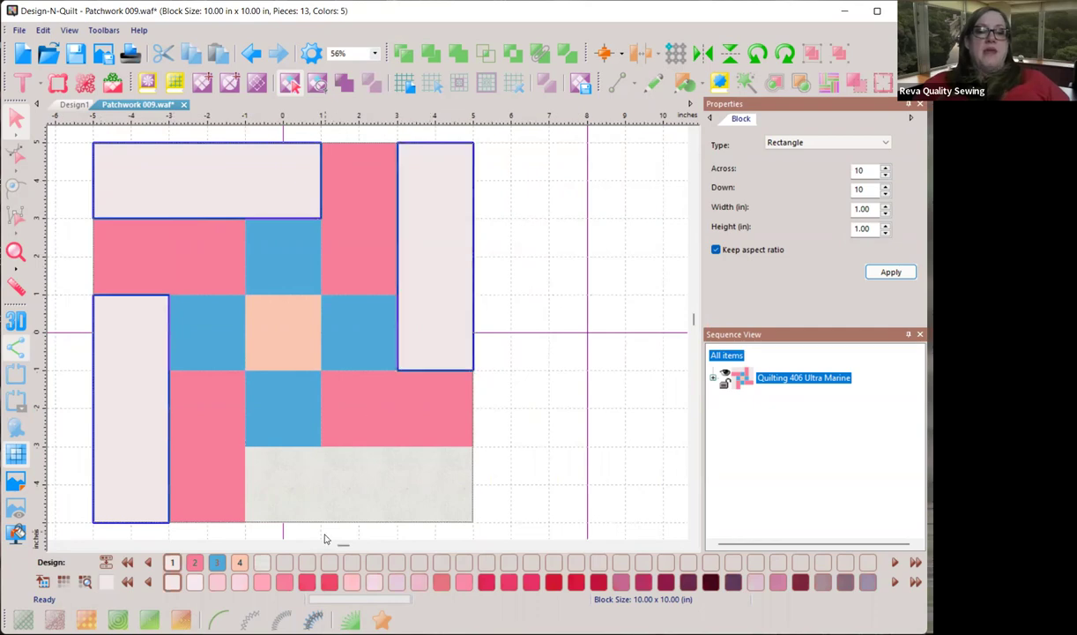
click(262, 562)
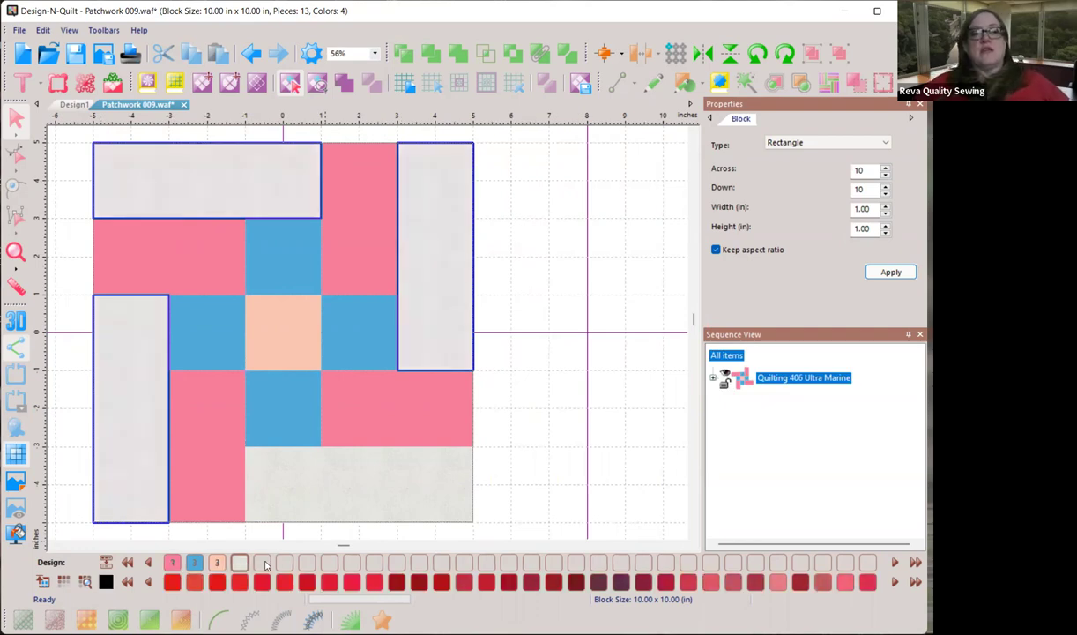
click(556, 435)
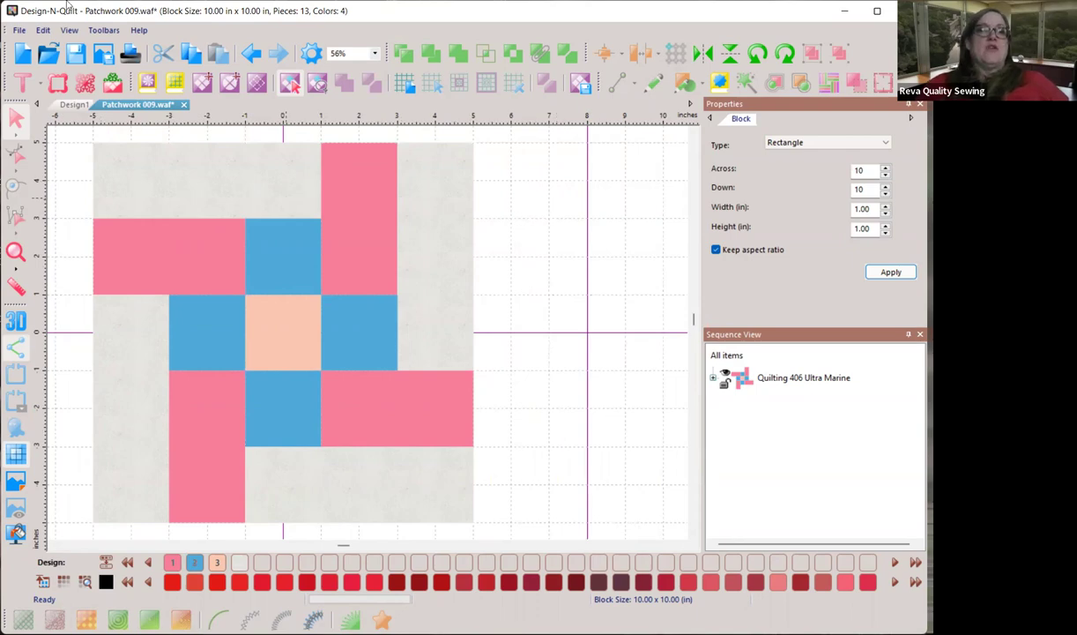
click(49, 32)
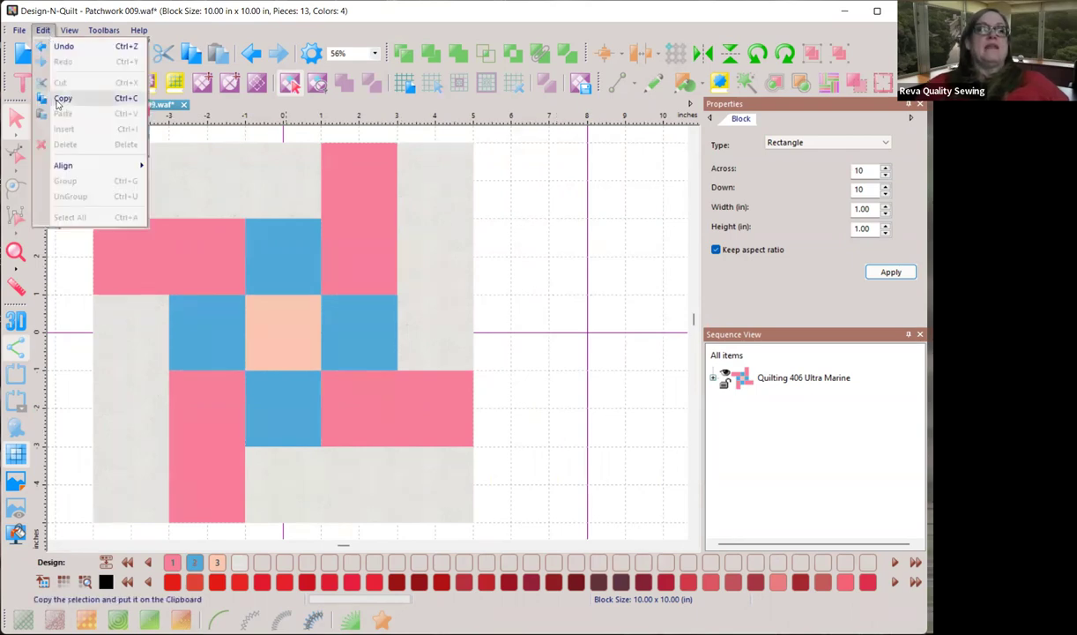
click(57, 96)
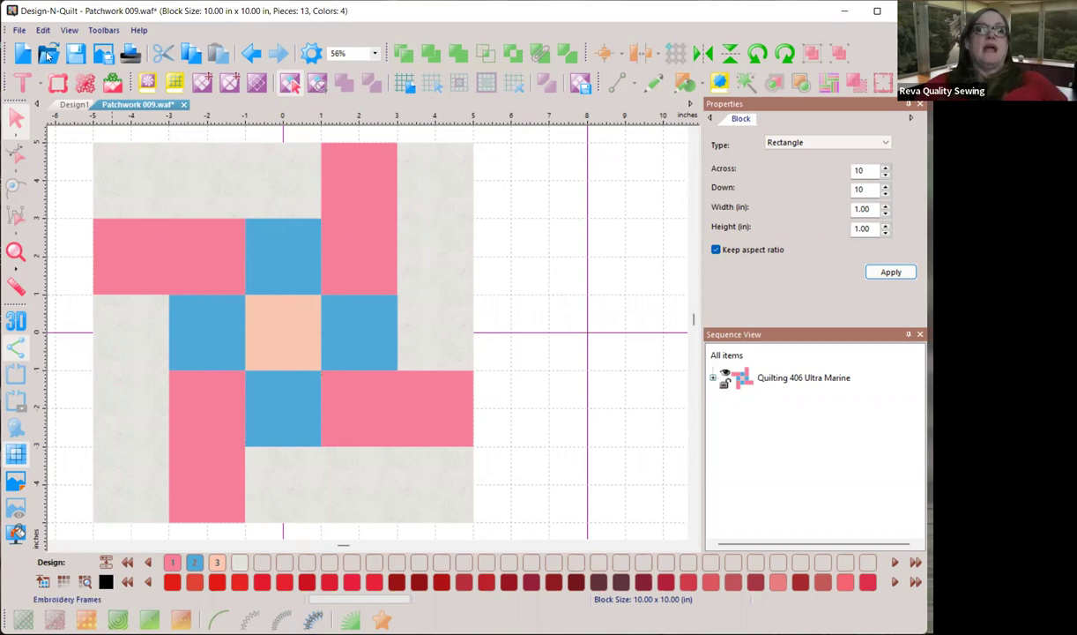
- Generate a print preview of the block with Foundation Piecing turned off and Print cutting instructions turned on
click(19, 30)
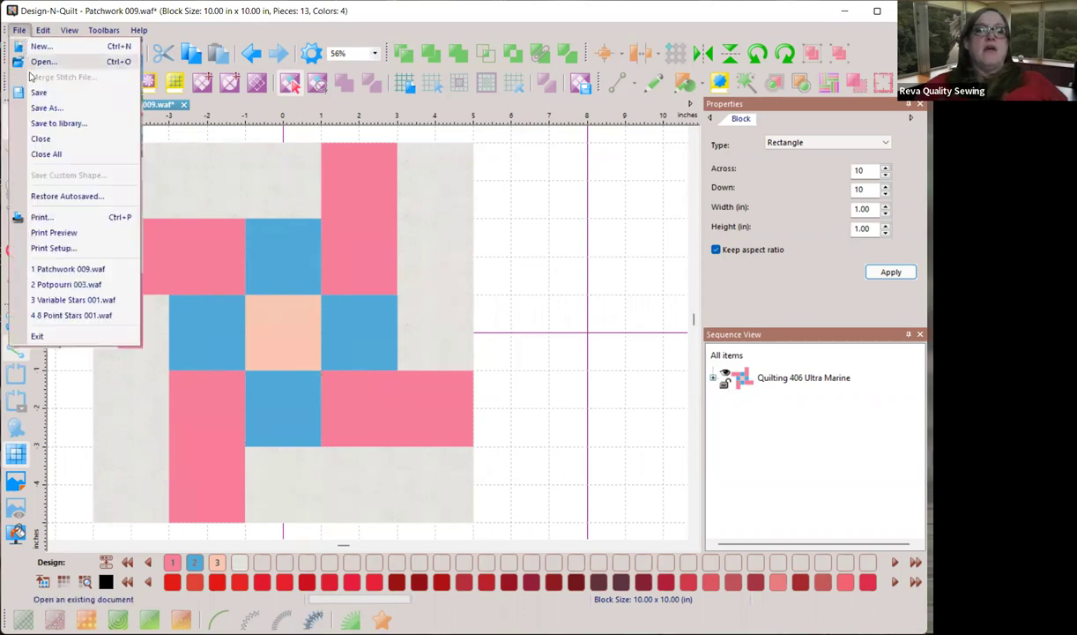
click(50, 231)
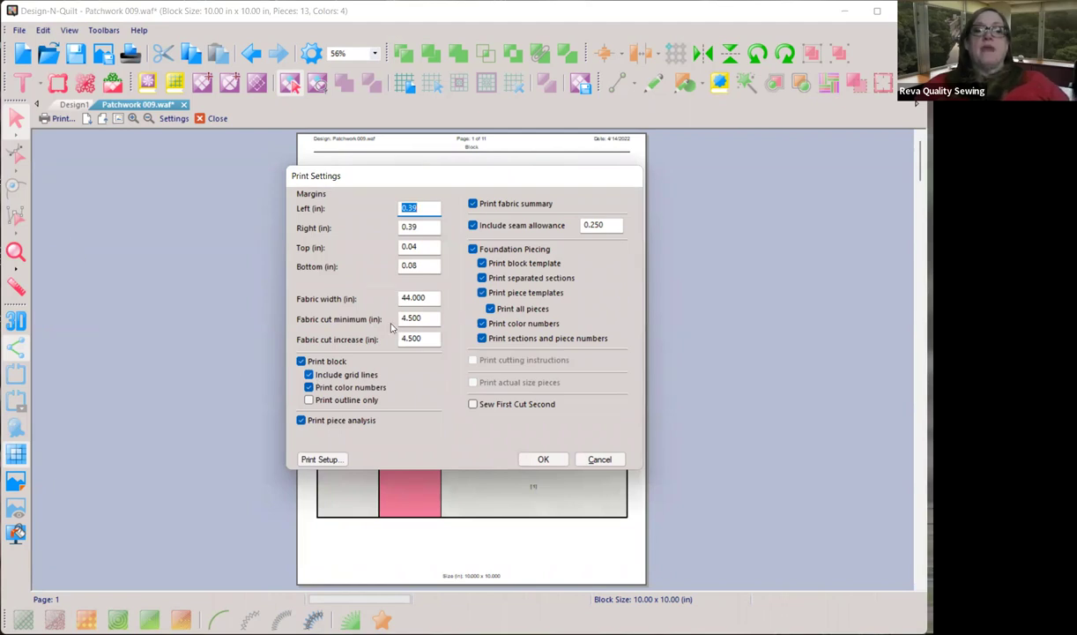
click(473, 249)
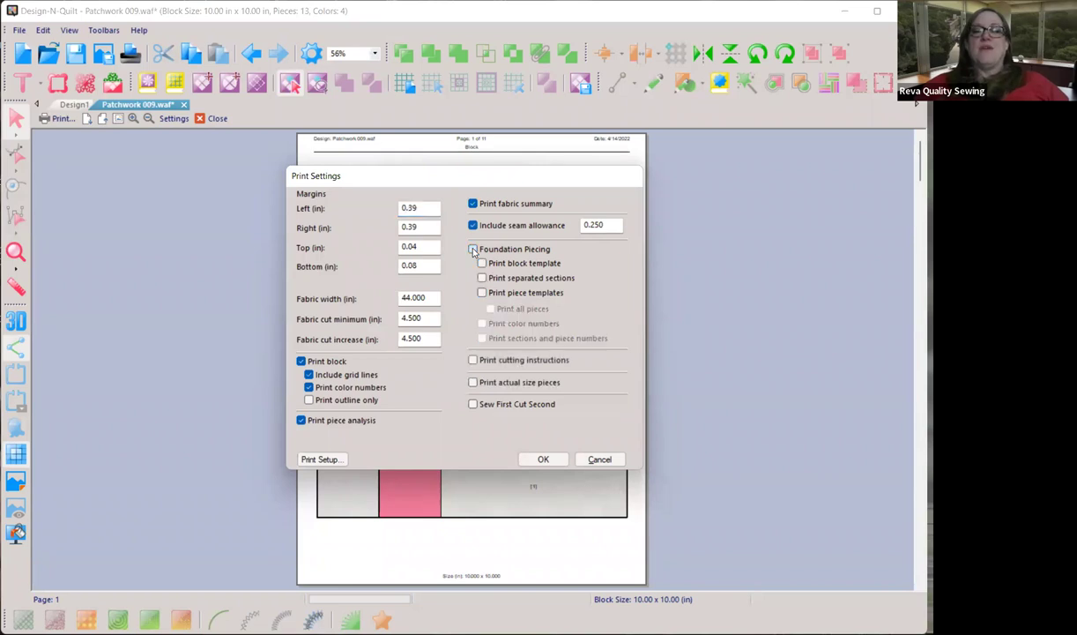
click(472, 361)
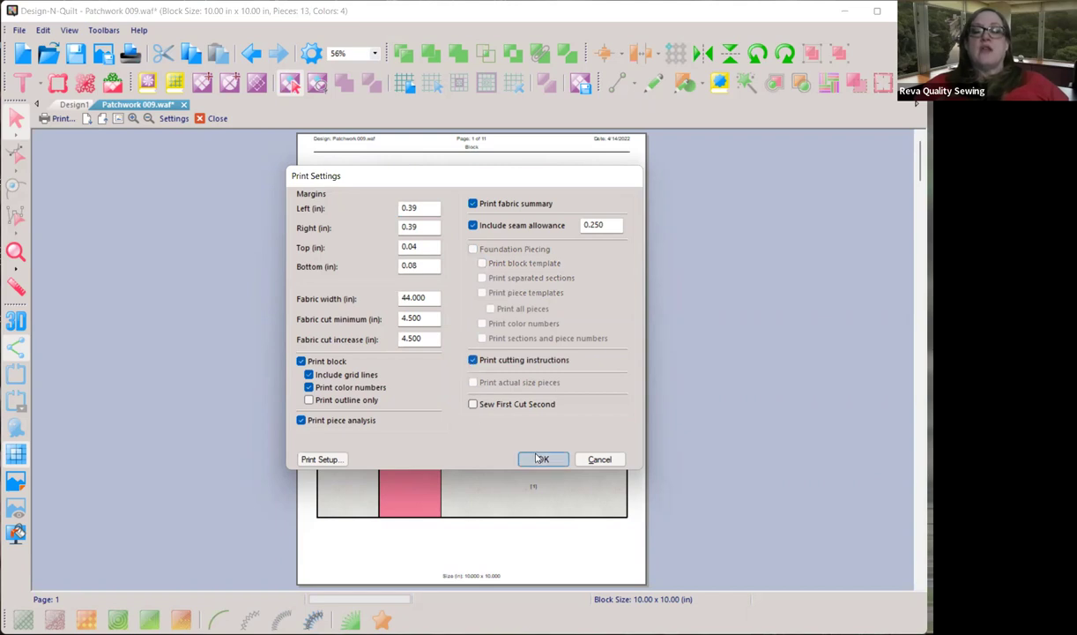
click(539, 459)
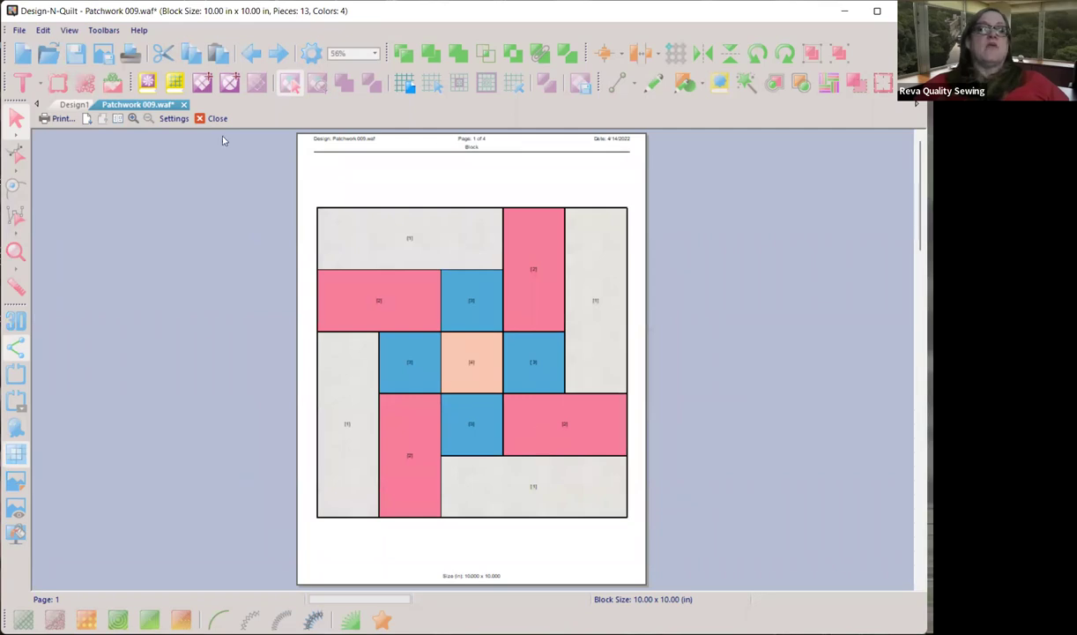
- Page through the print preview from the piece analysis to the cutting instructions on page 4
click(86, 119)
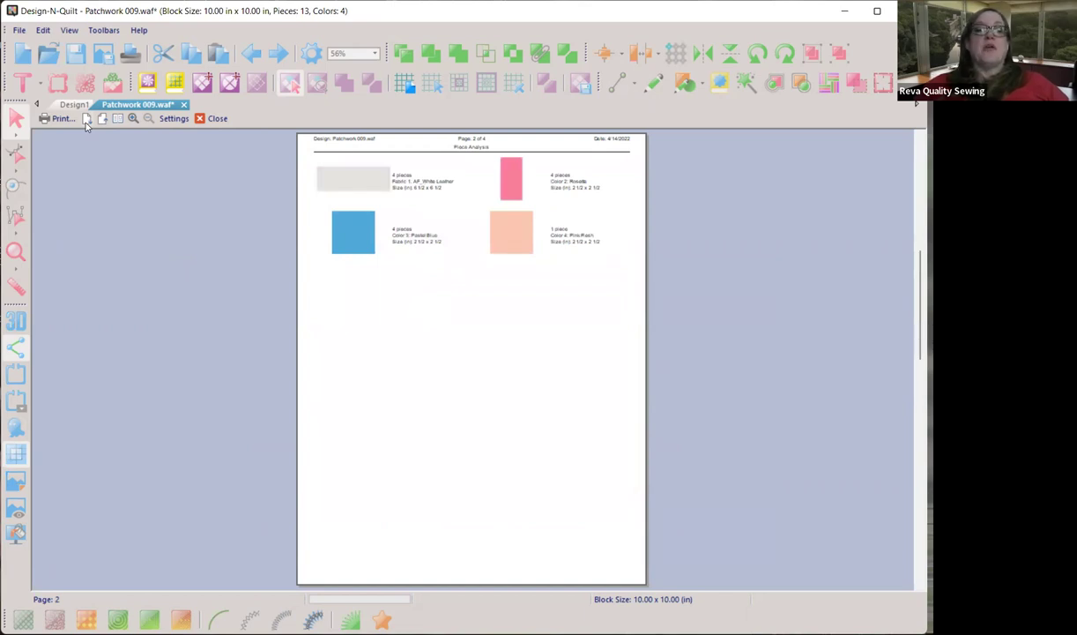
click(87, 119)
click(86, 119)
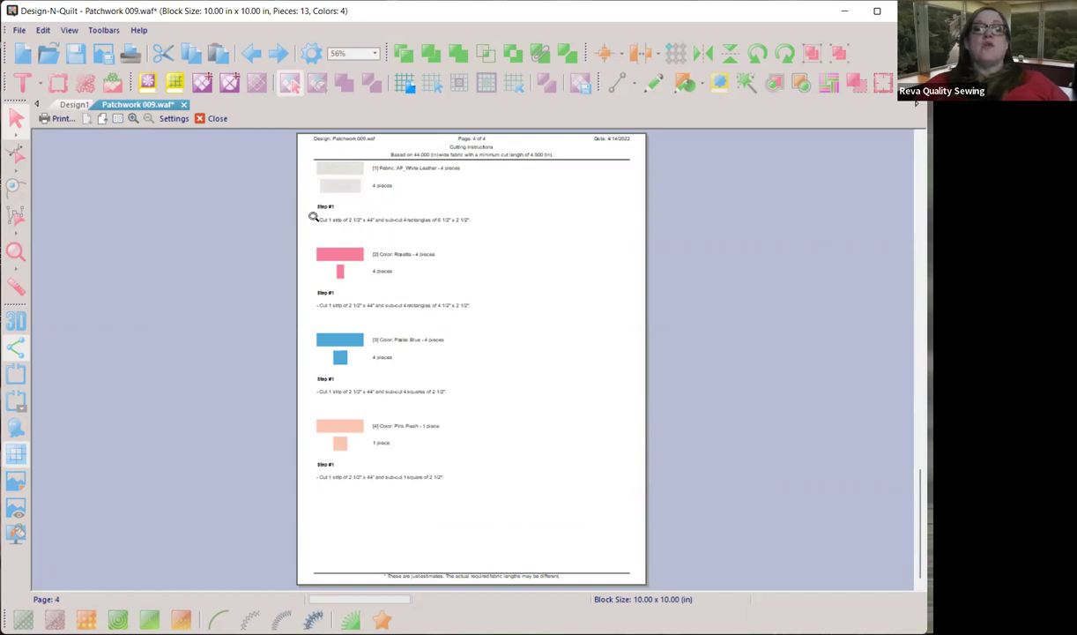
- Examine the cutting instructions on page 4, check the print settings, and leave the print preview
click(290, 184)
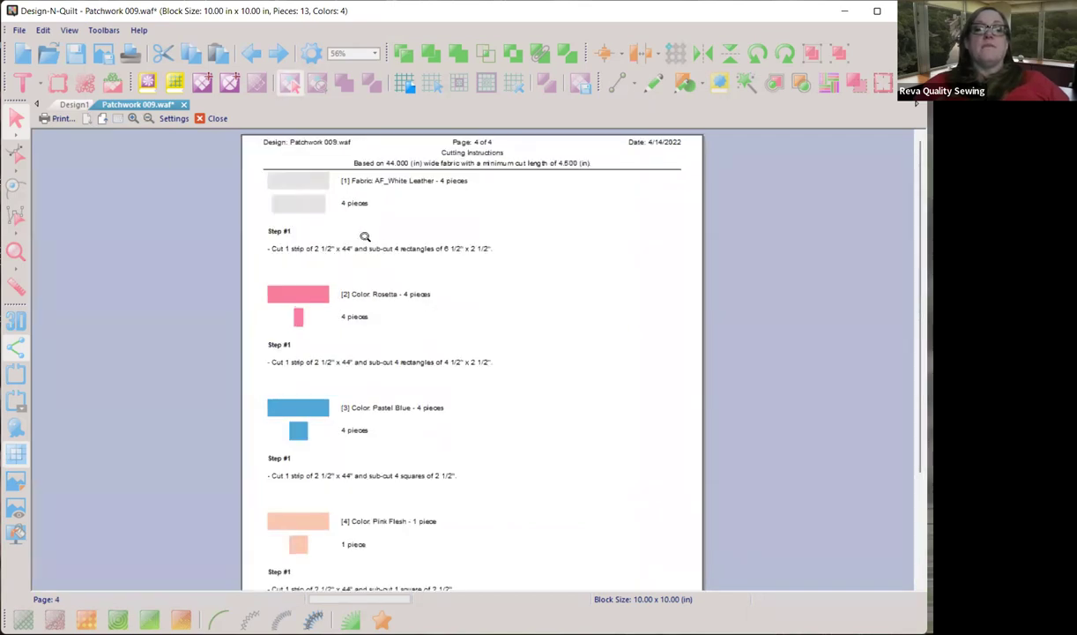
click(364, 238)
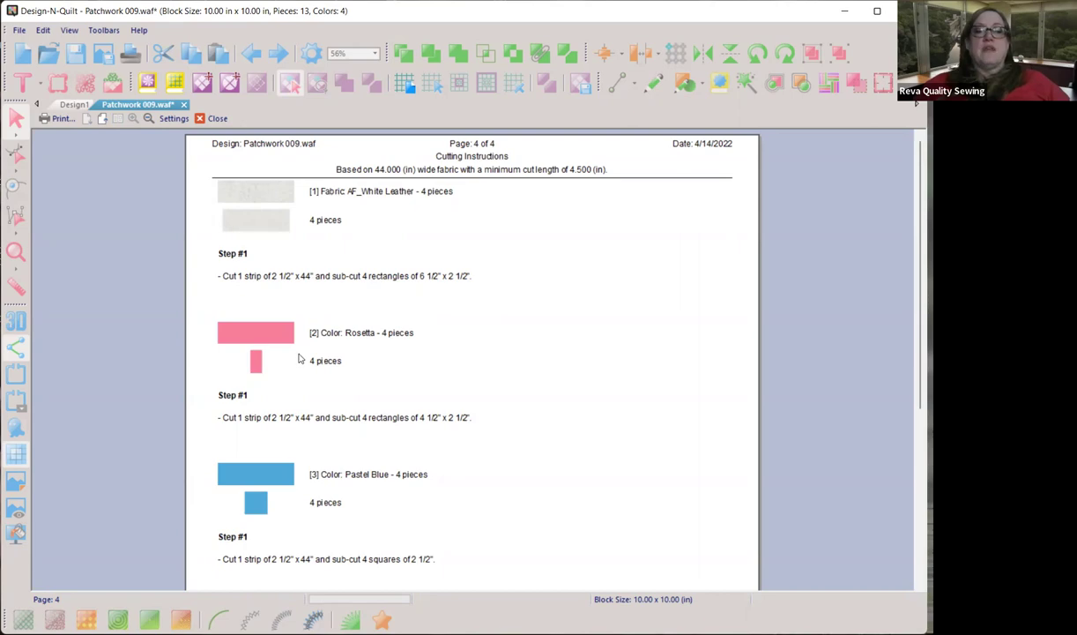
click(169, 120)
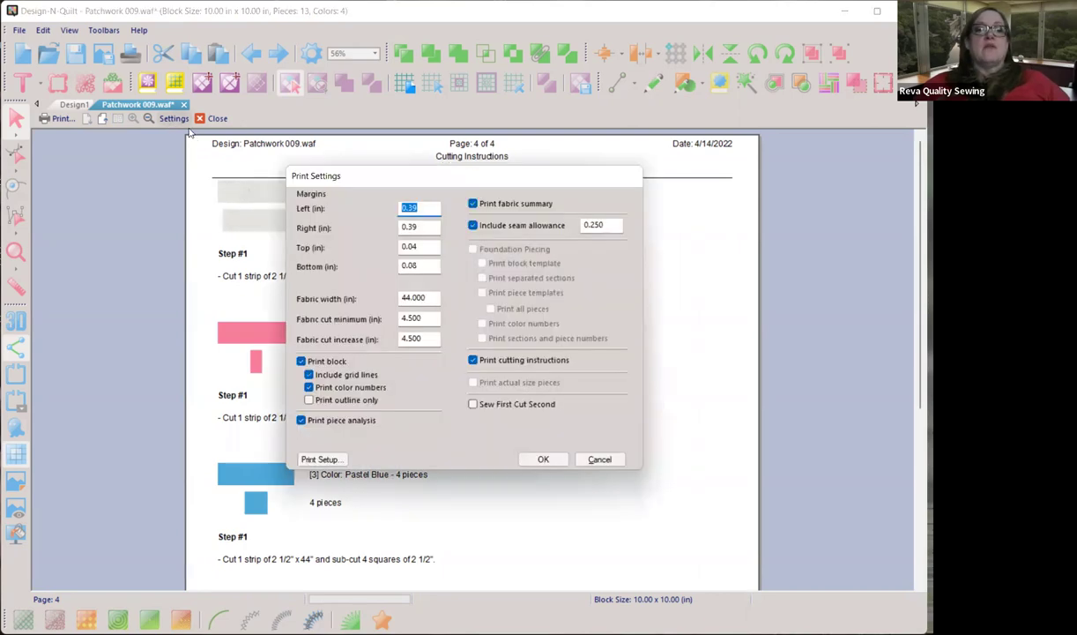
click(539, 459)
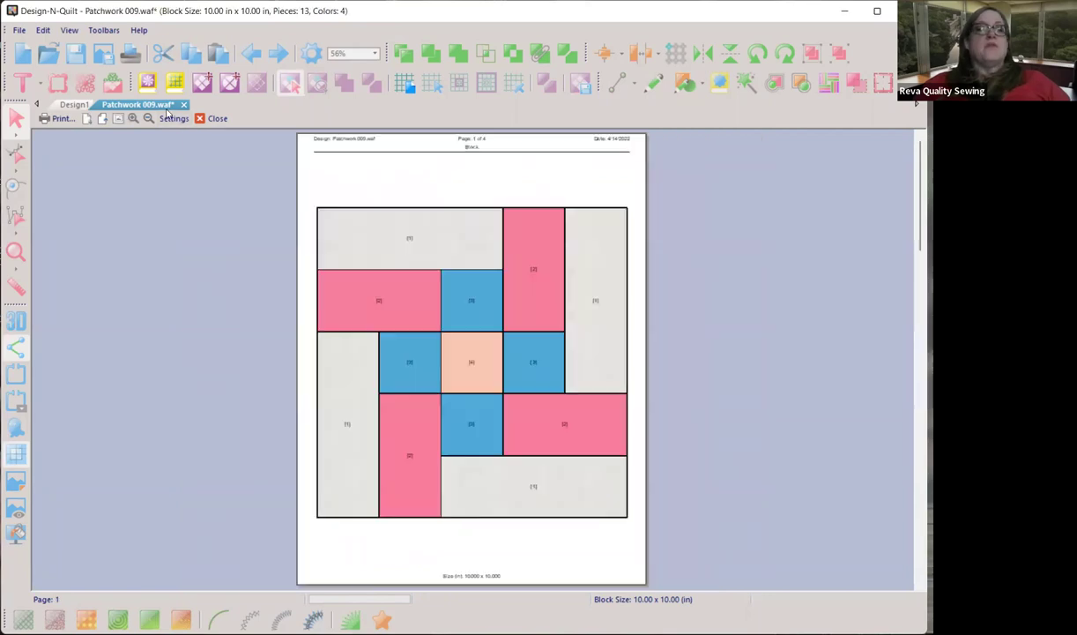
click(86, 119)
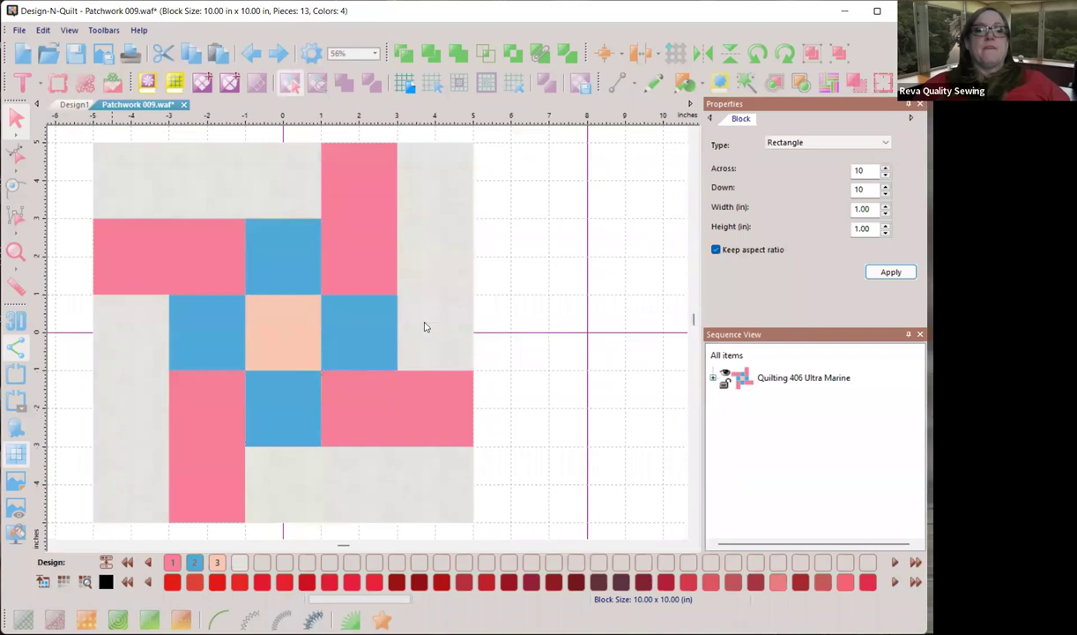
click(581, 418)
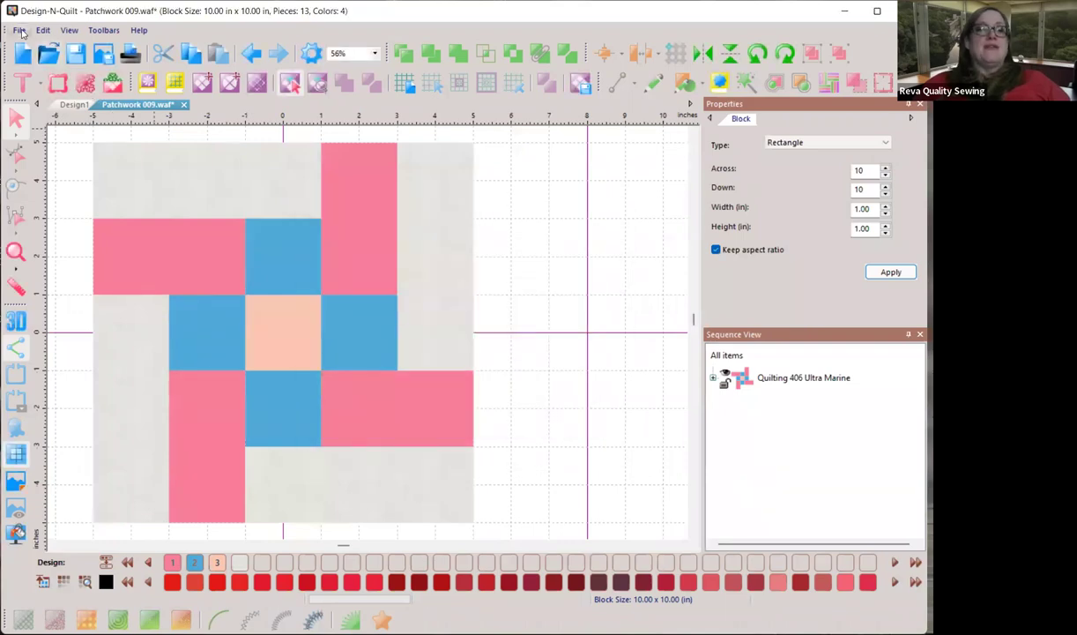
- Regenerate the print preview with the existing print settings and examine the Piece Analysis page
click(133, 53)
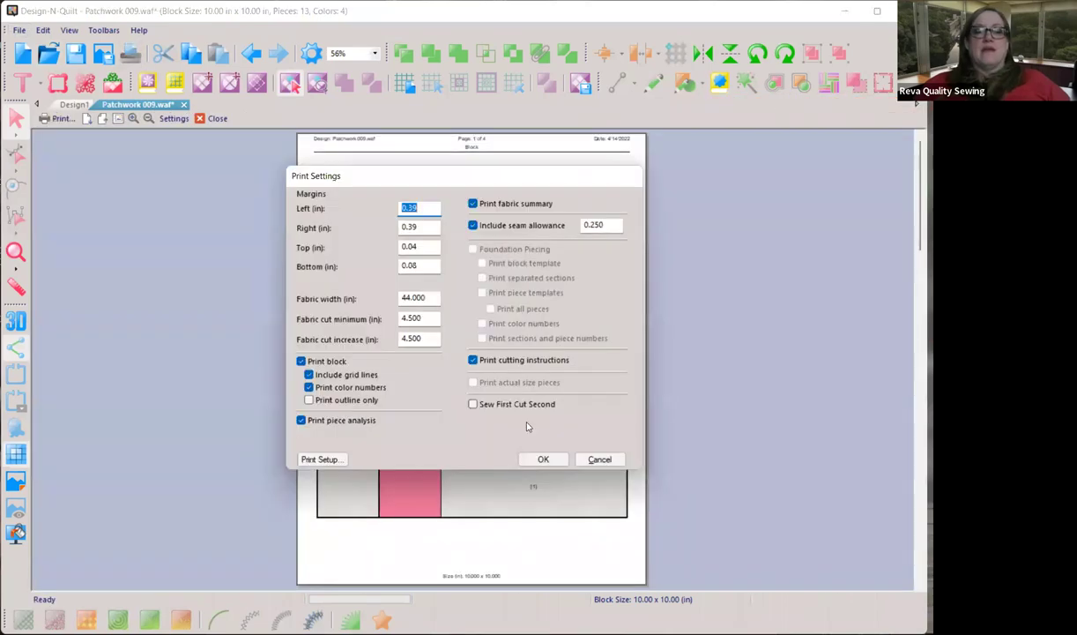
key(Return)
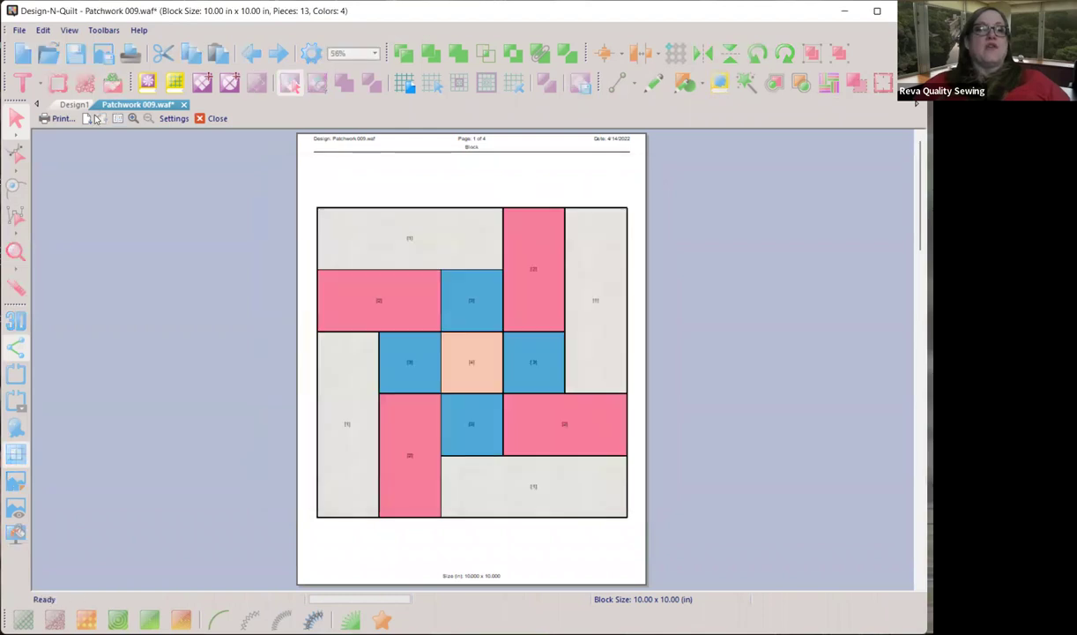
click(86, 119)
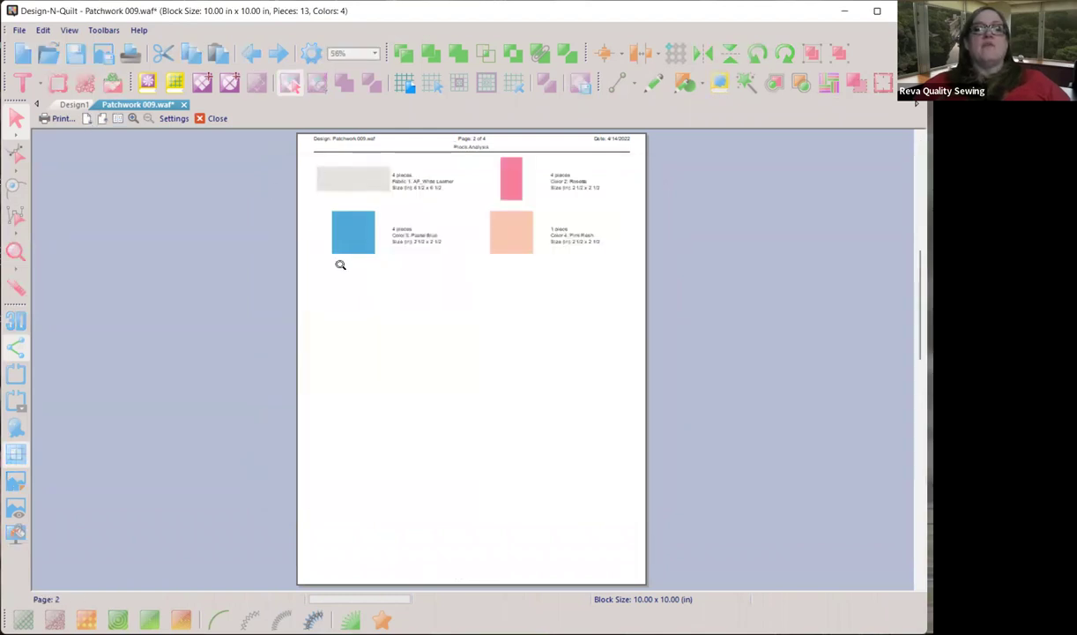
click(408, 177)
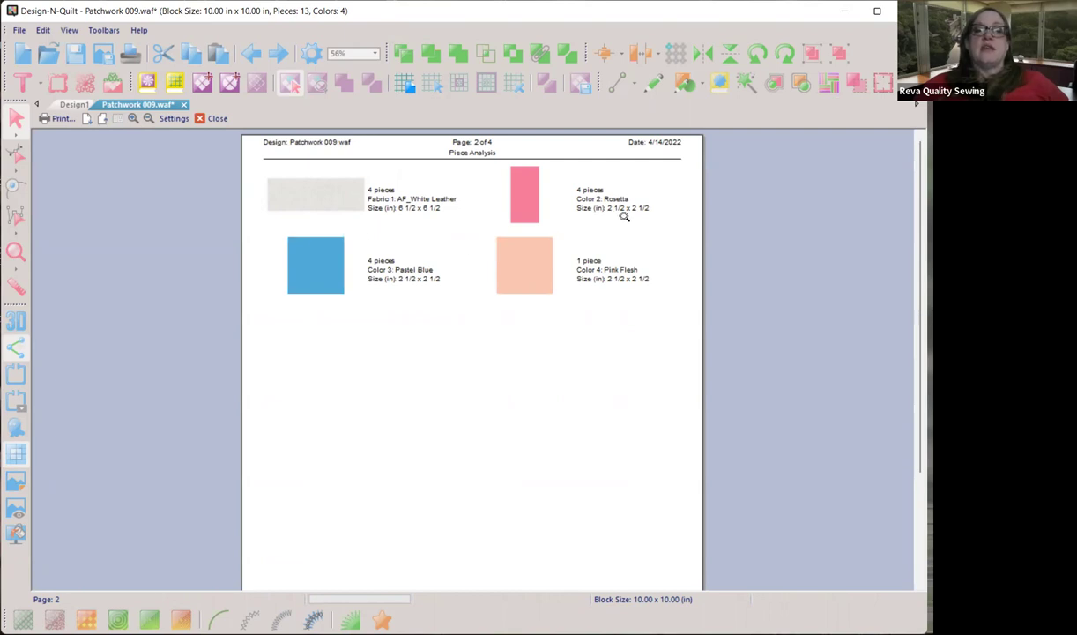
- Review the preview's block, Fabric Summary and Cutting Instructions pages, and close the preview
click(103, 119)
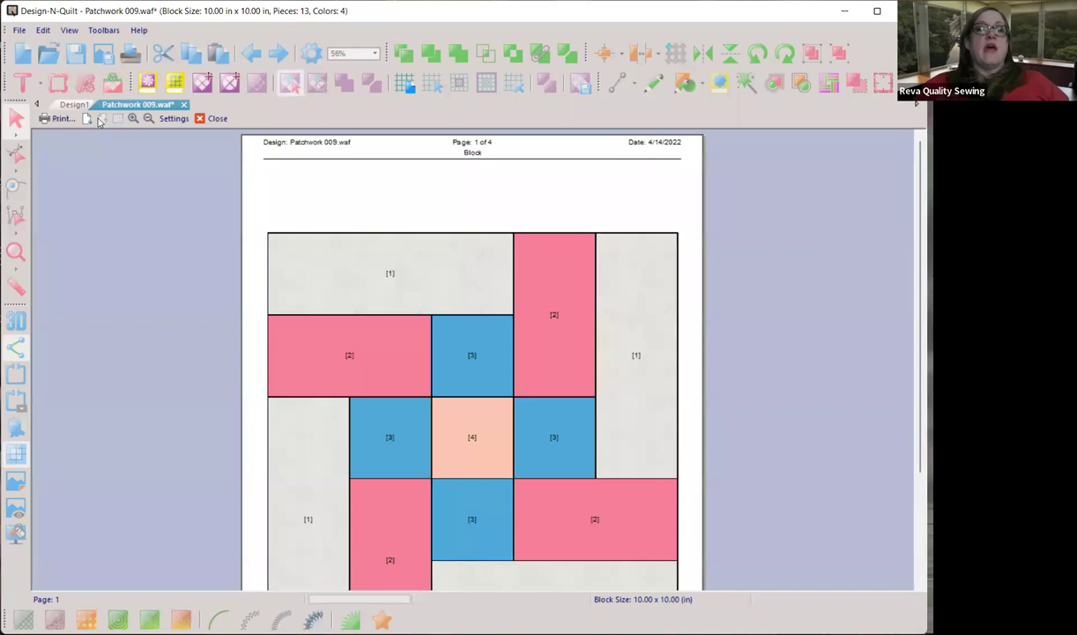
click(87, 119)
click(87, 119)
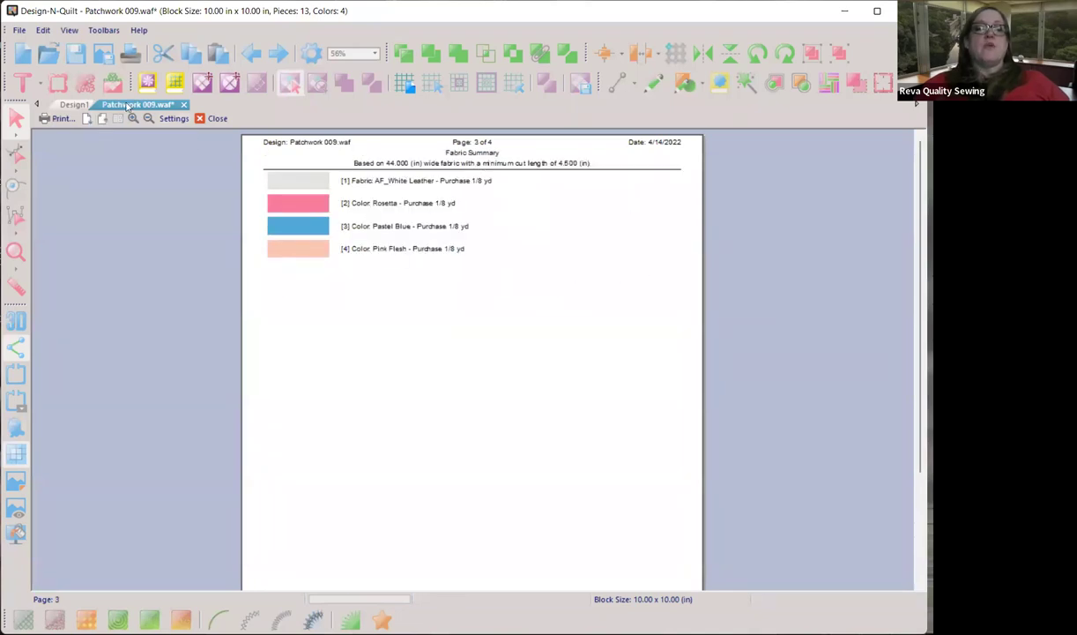
click(87, 119)
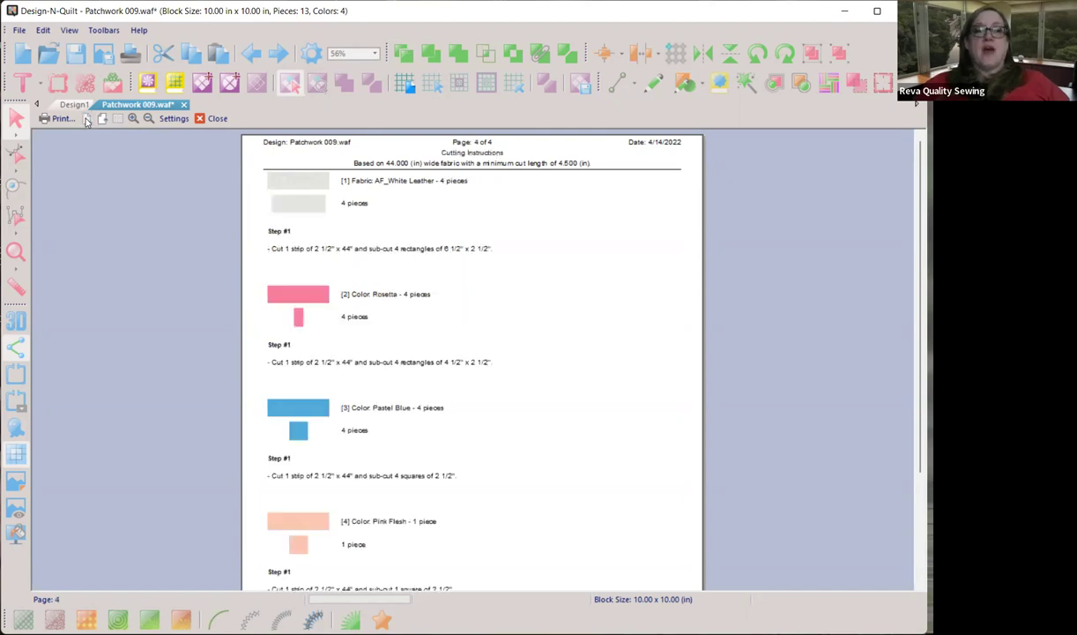
click(200, 119)
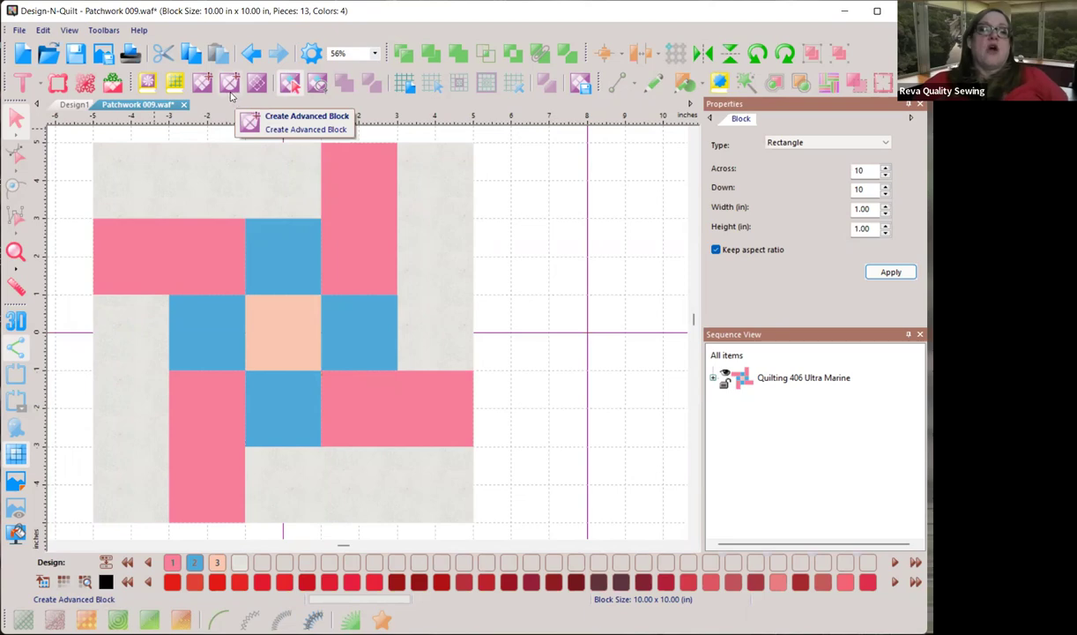
- Create a new rectangle block with 2 units across and 2 down, each 6 in wide and 6 in high
click(23, 55)
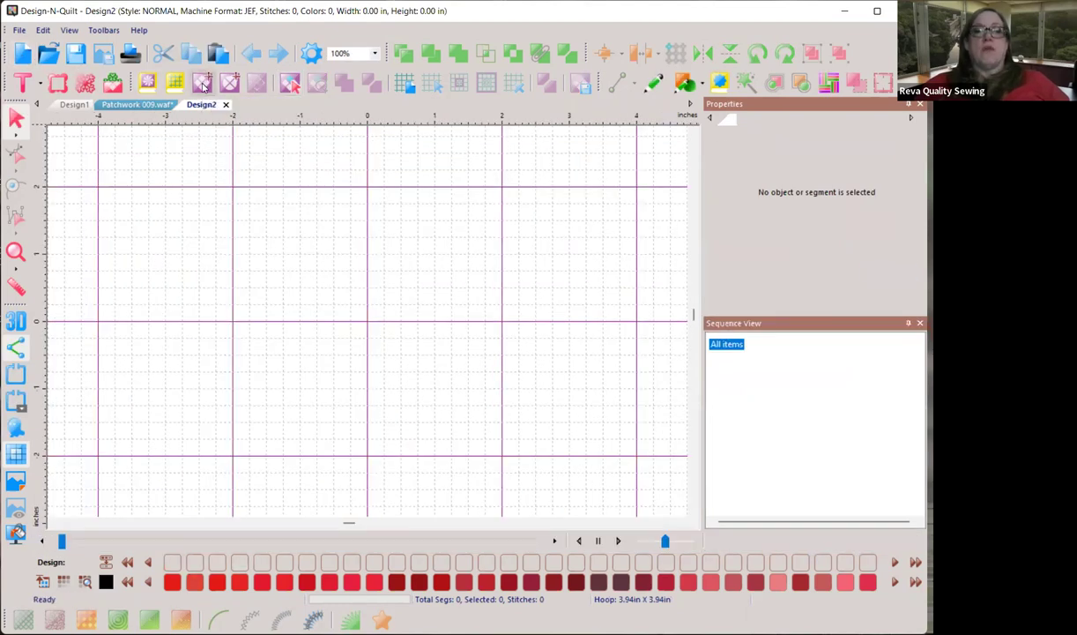
click(203, 85)
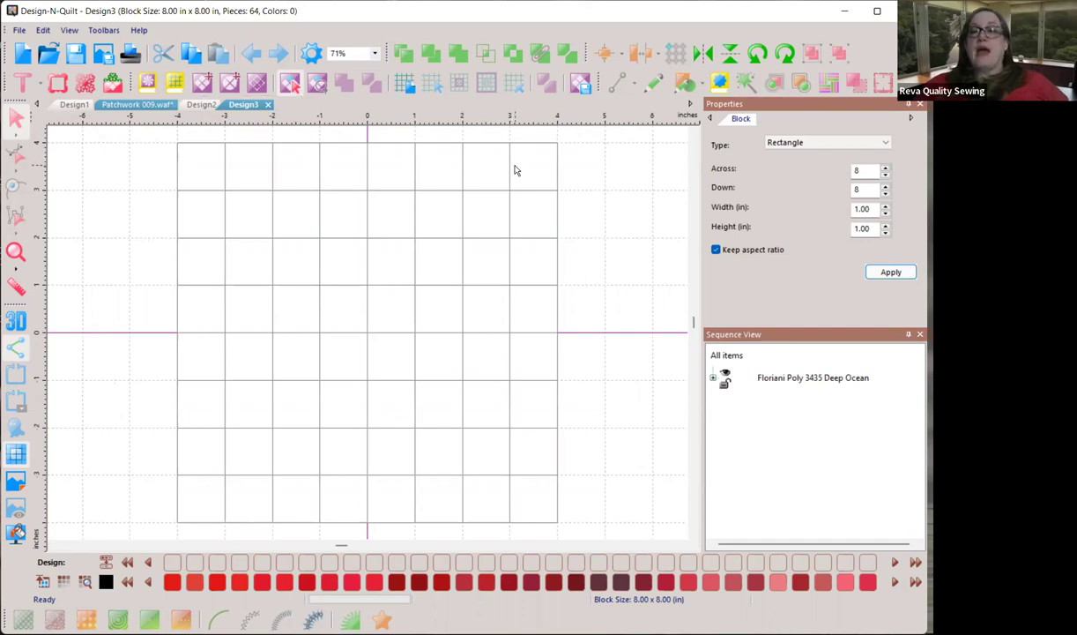
click(842, 173)
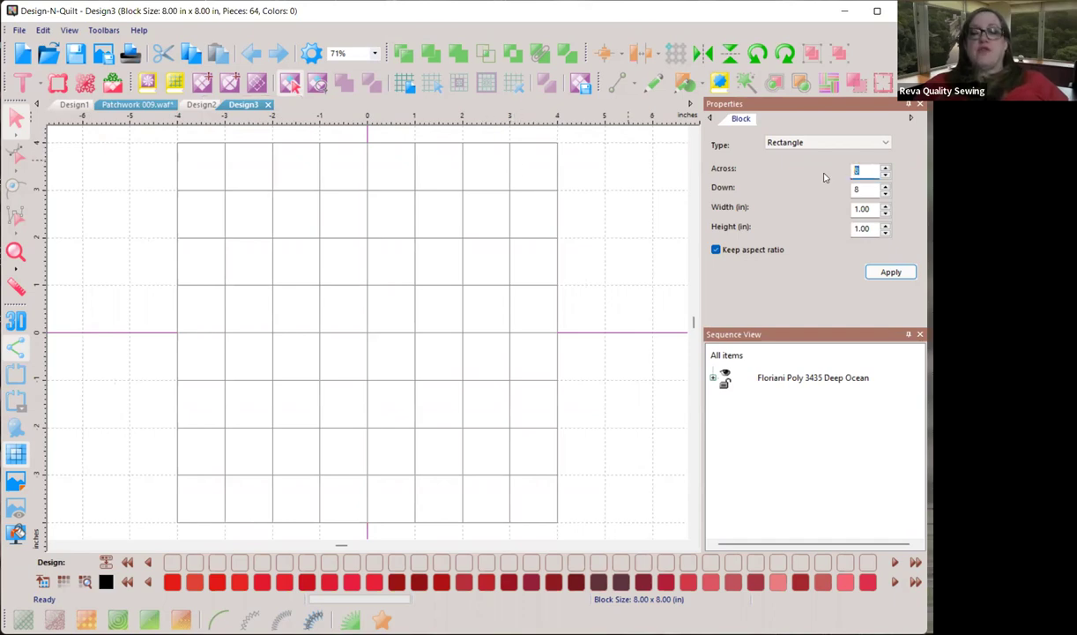
key(Tab)
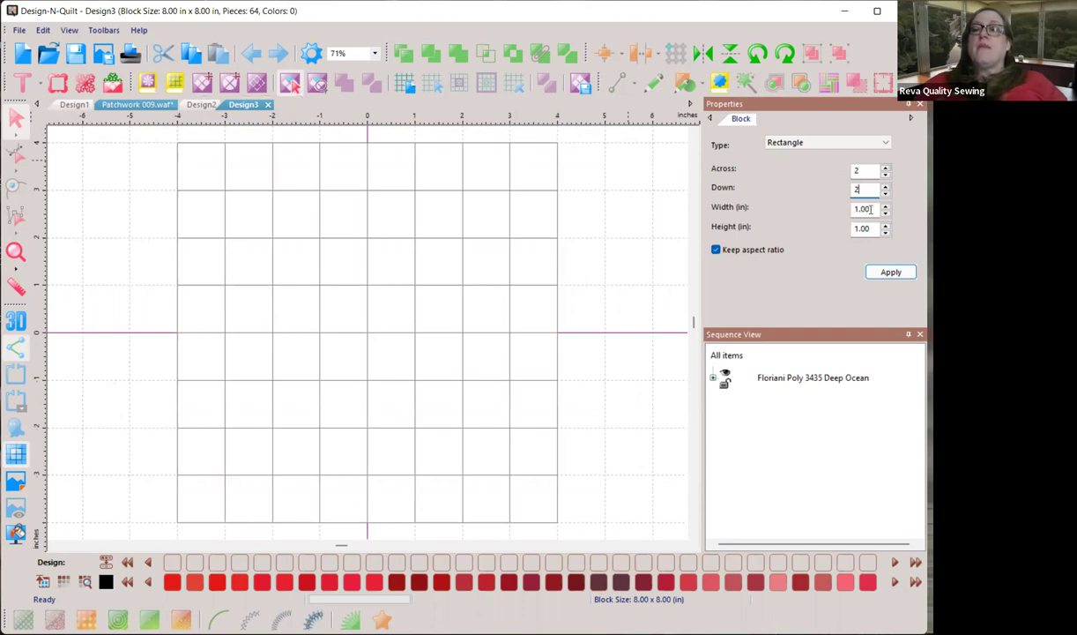
key(Tab)
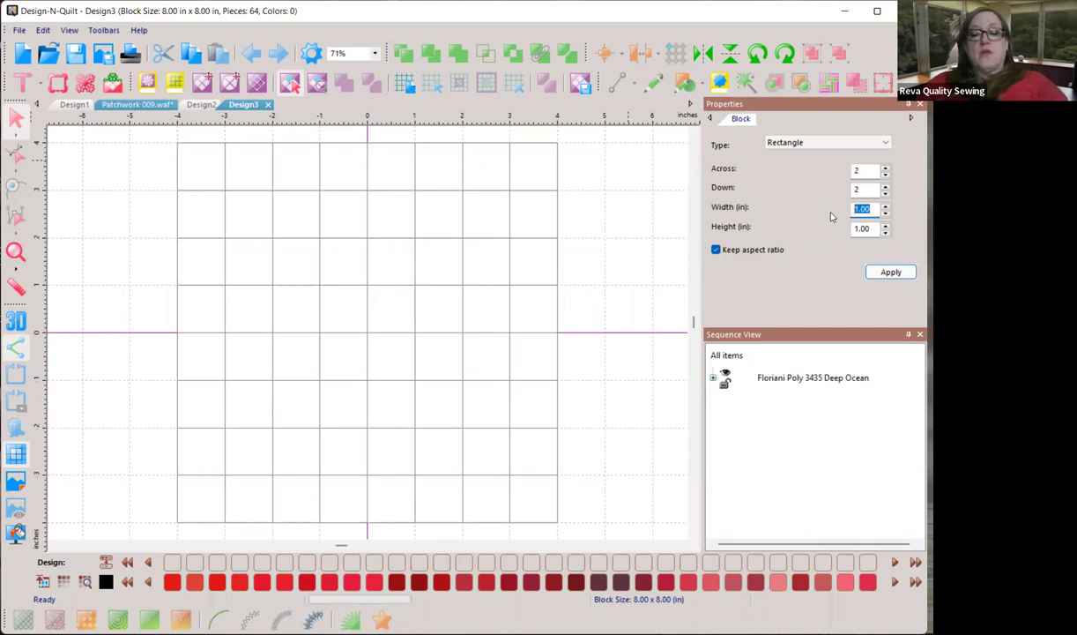
text(6)
key(Tab)
text(6)
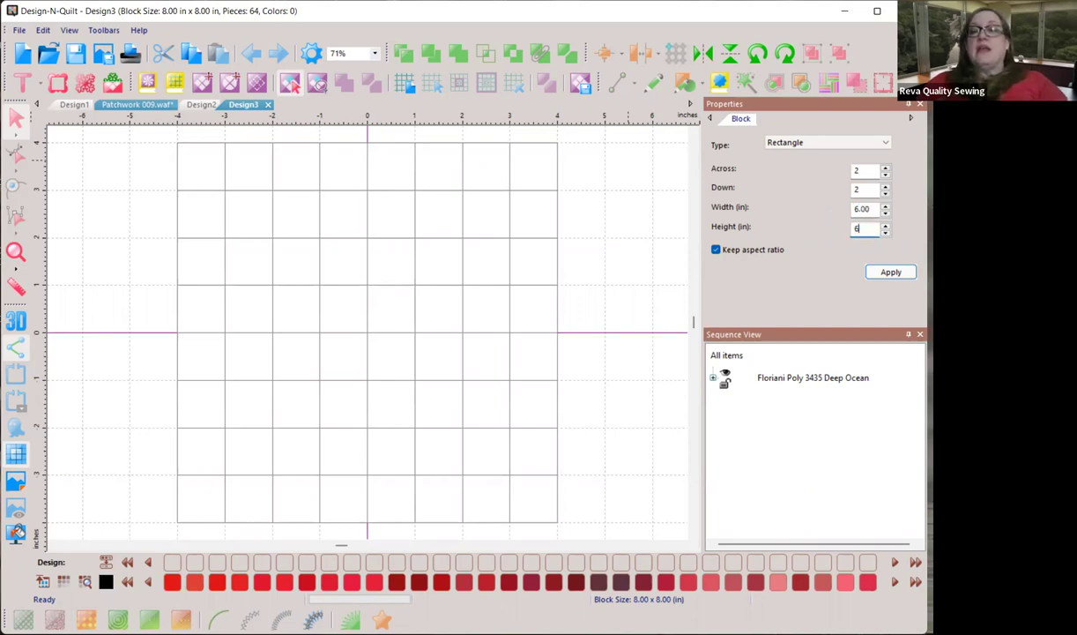
click(888, 273)
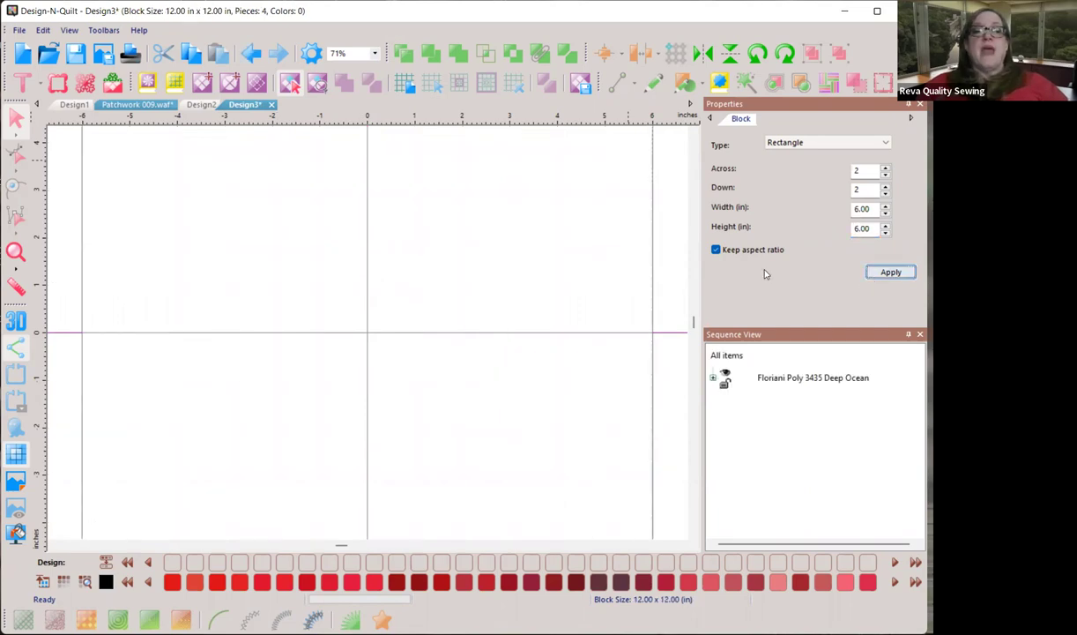
- Try the Half Square Triangles up type on the 2 x 2 block
click(14, 253)
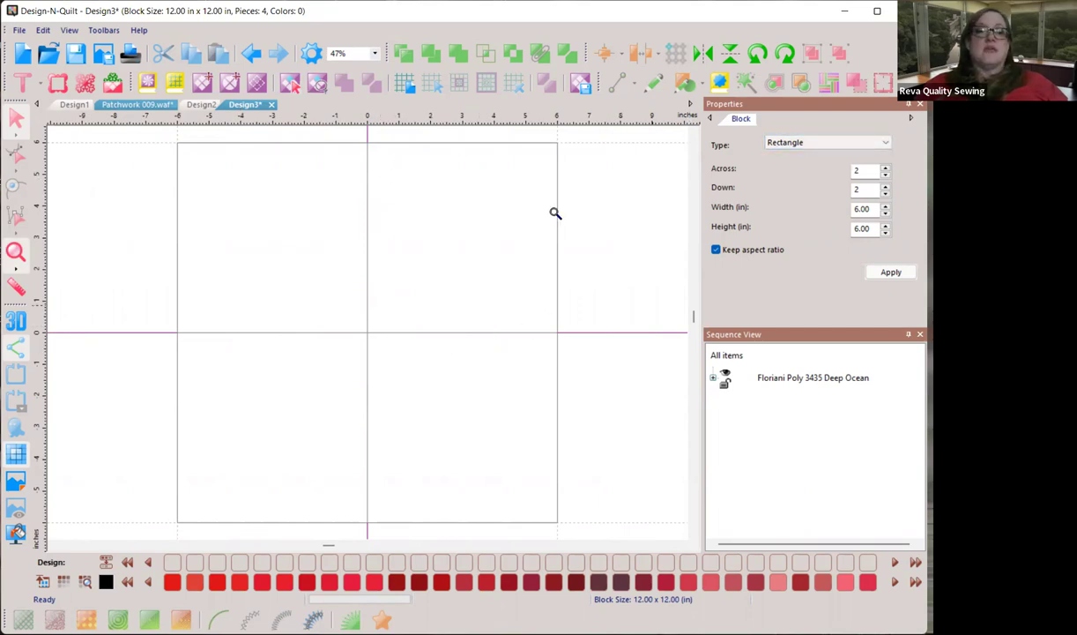
click(819, 147)
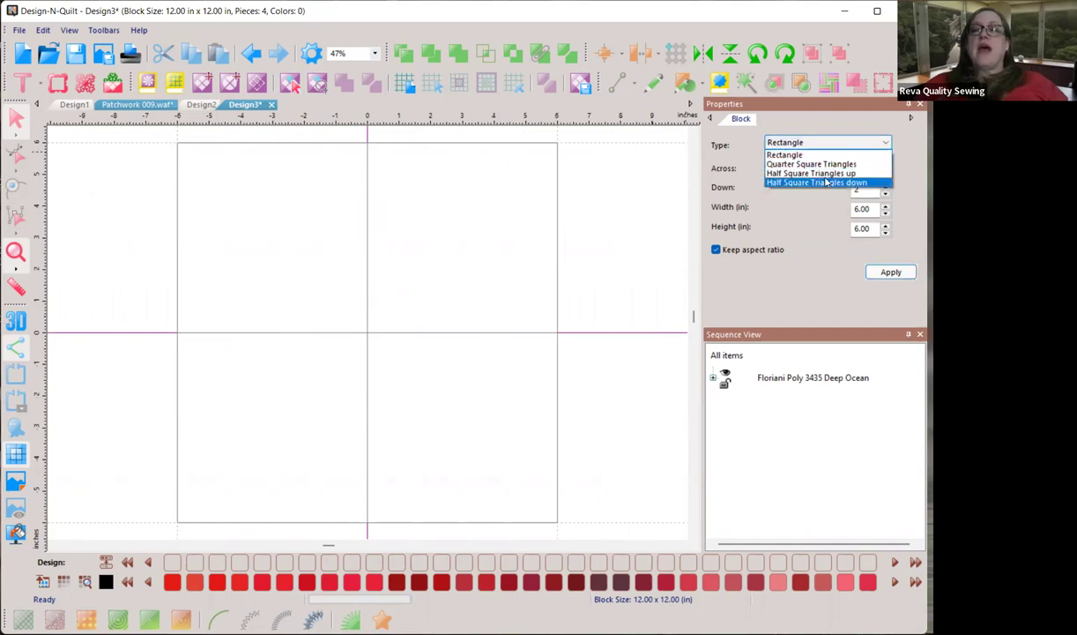
click(825, 174)
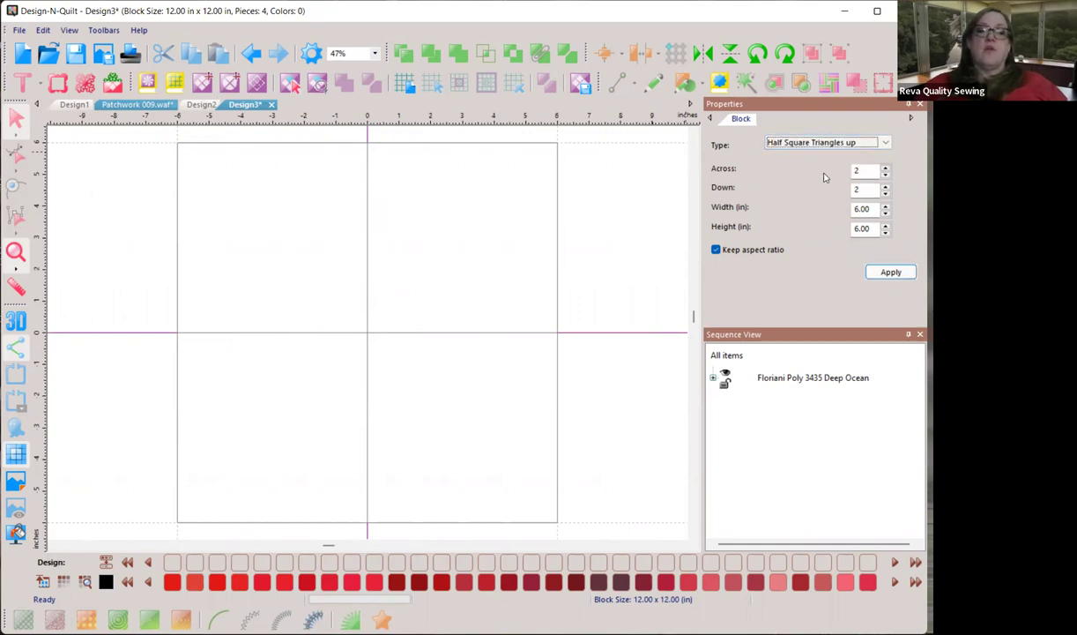
click(890, 272)
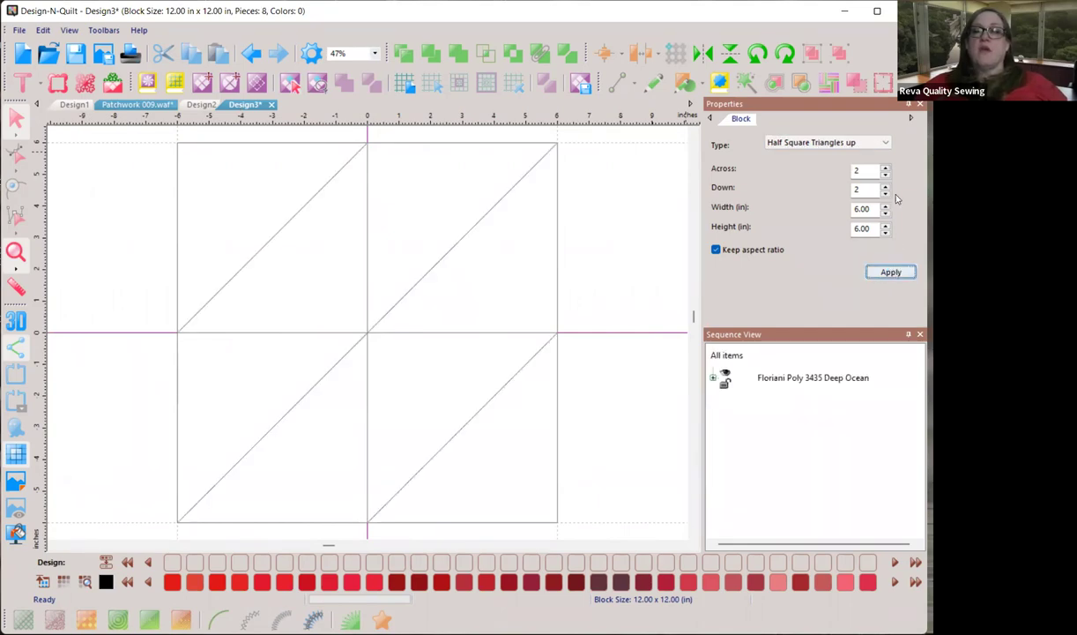
- Change the block type to Quarter Square Triangles and apply it
key(Tab)
key(alt+Down)
key(Up)
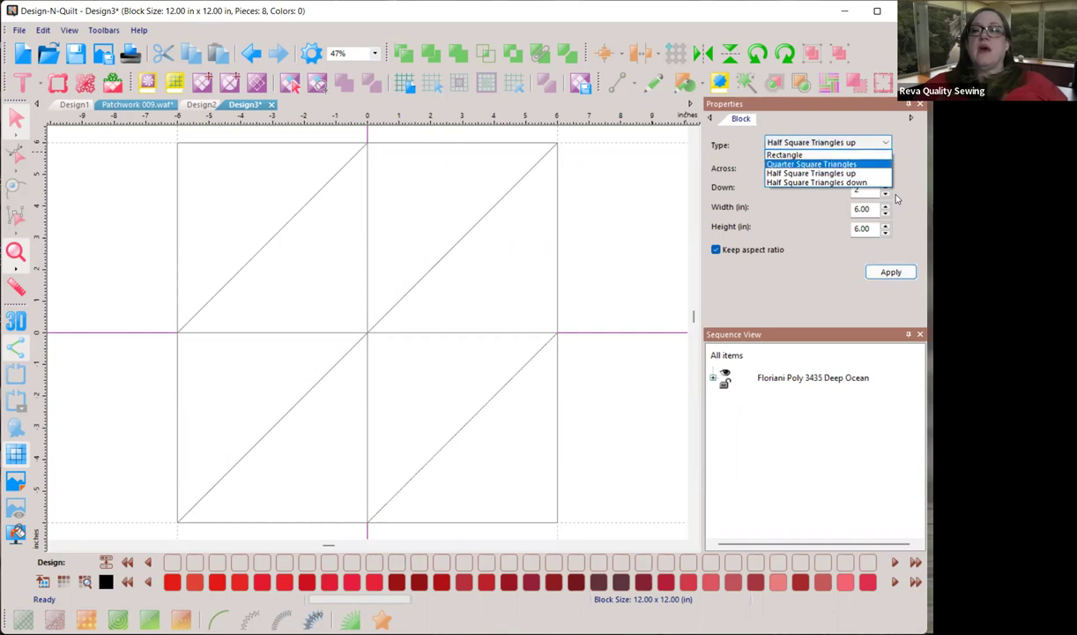
key(Return)
click(878, 274)
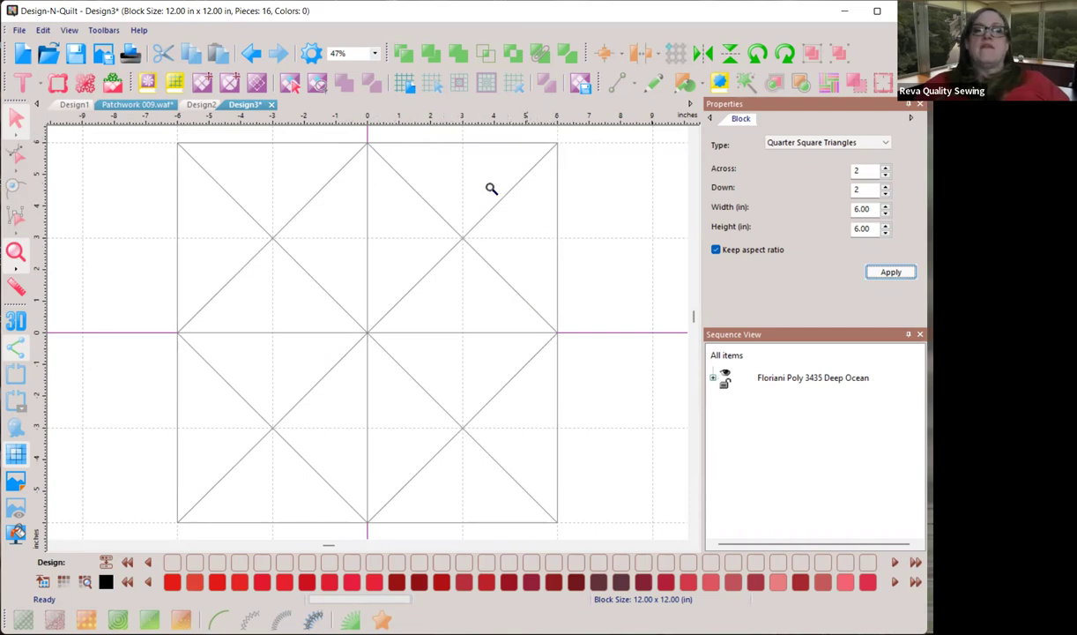
- Unite the two outer triangles in each of the block's upper corners into one larger corner triangle
click(286, 84)
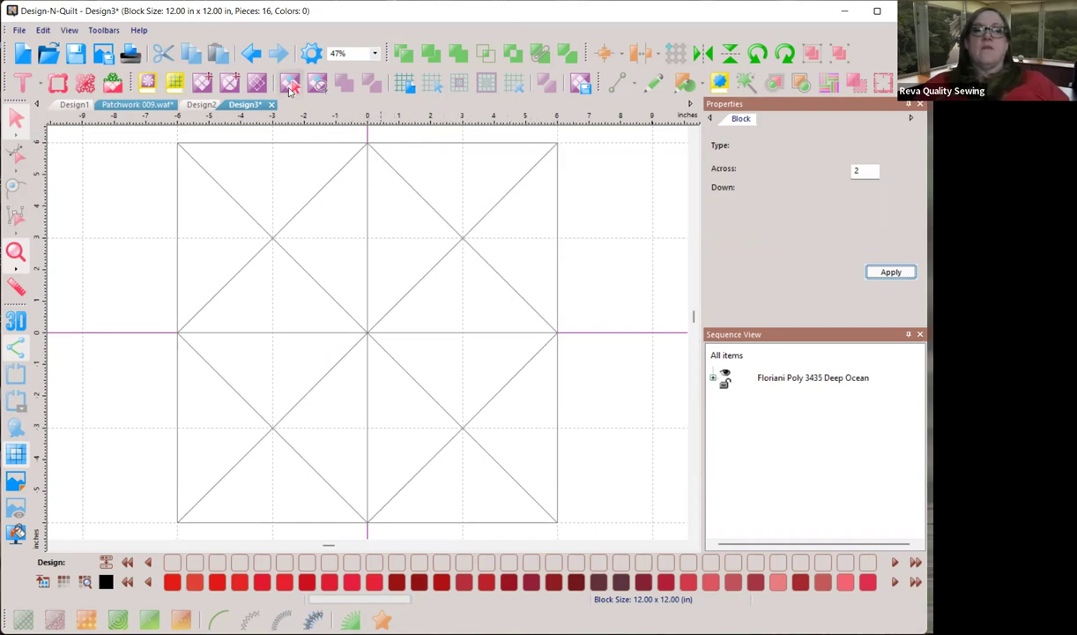
click(430, 181)
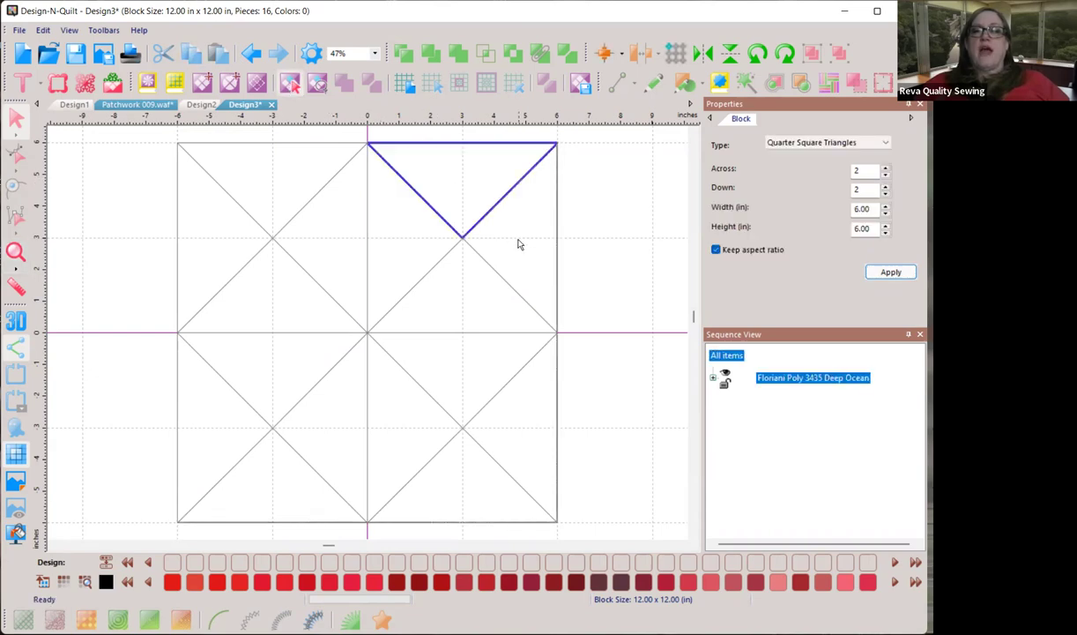
click(518, 244)
click(474, 193)
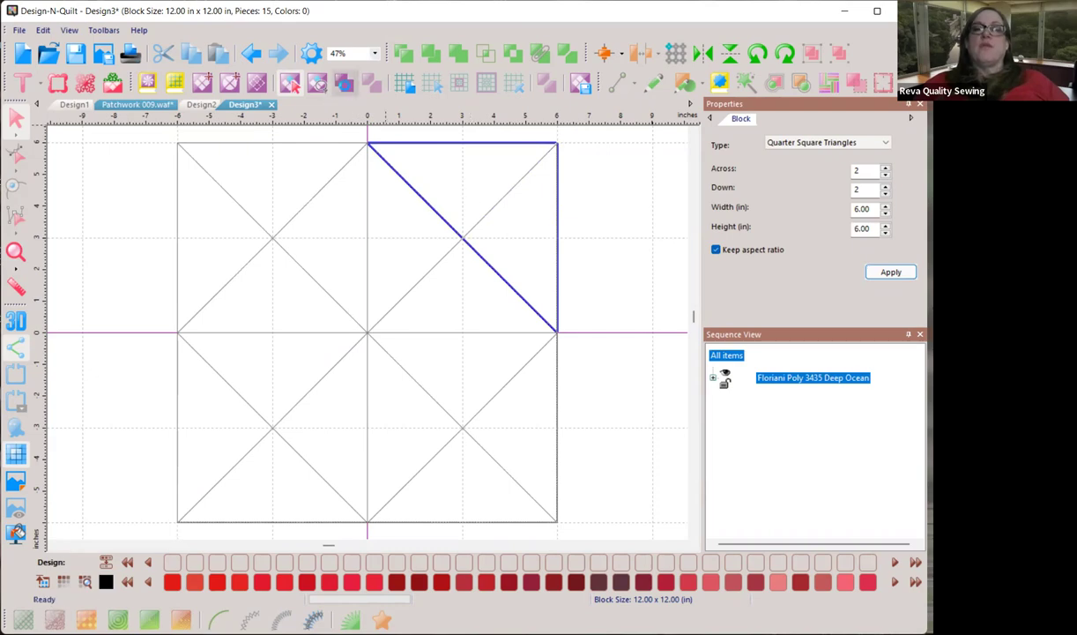
click(282, 164)
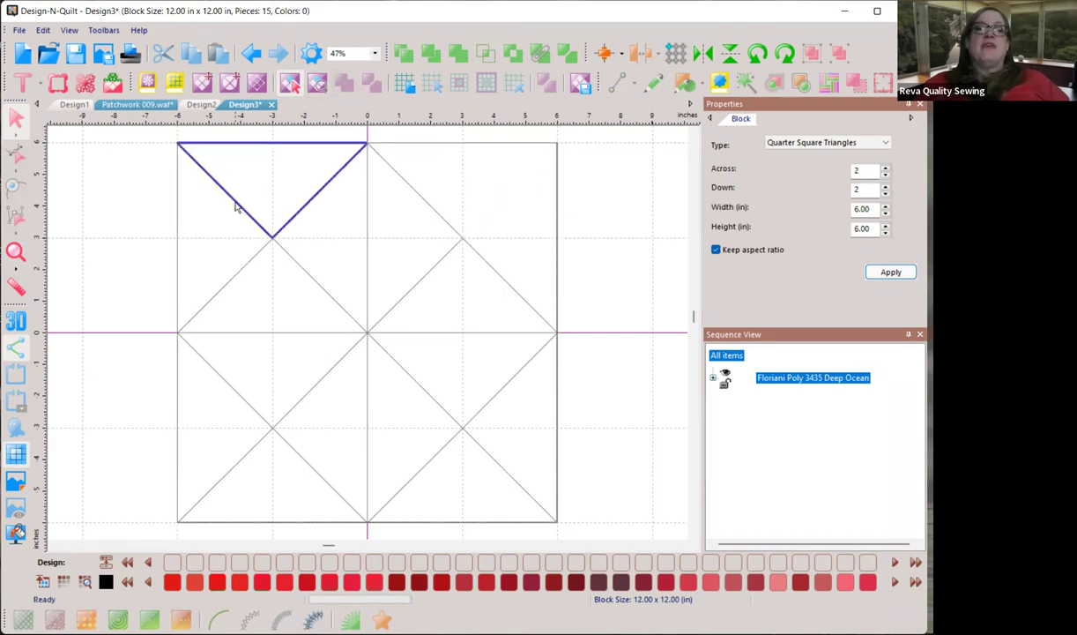
click(213, 213)
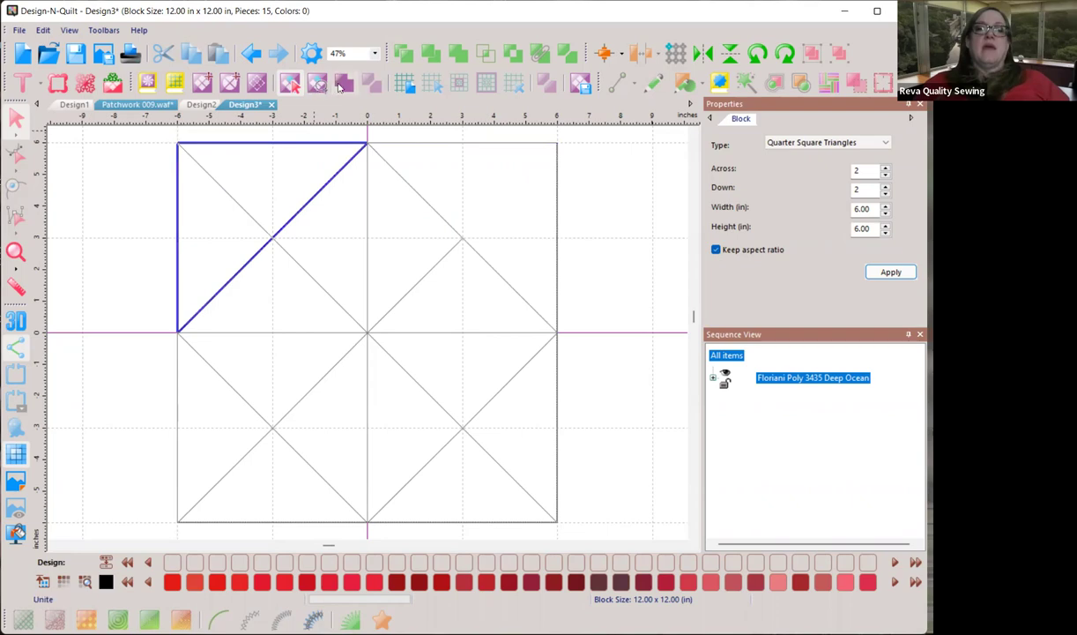
click(316, 84)
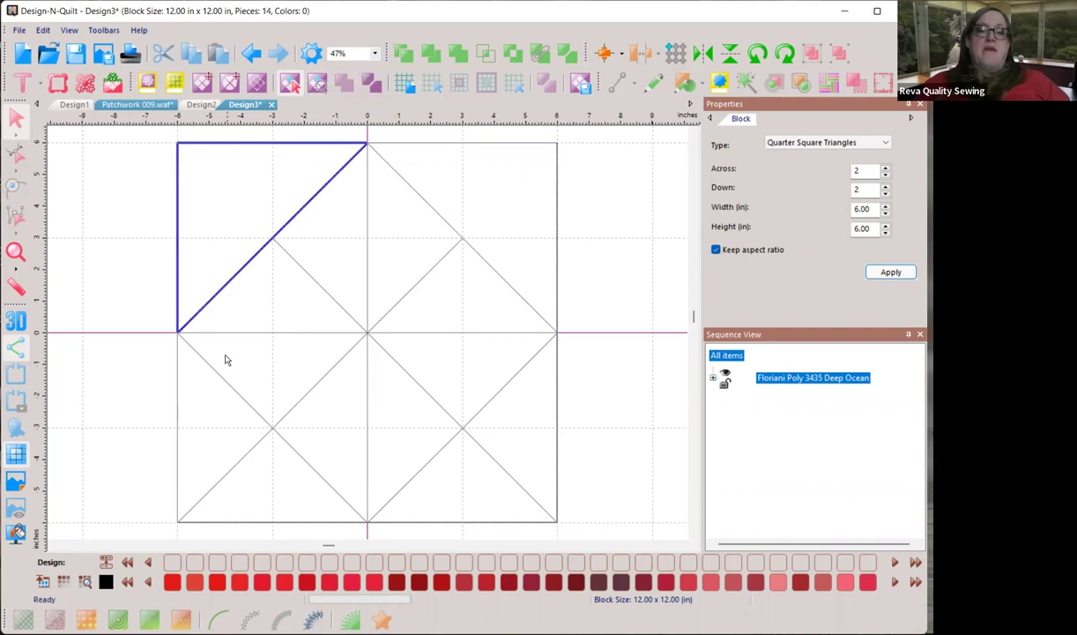
- Unite the two outer triangles in each of the block's lower corners into one larger corner triangle
click(209, 420)
click(257, 496)
click(316, 84)
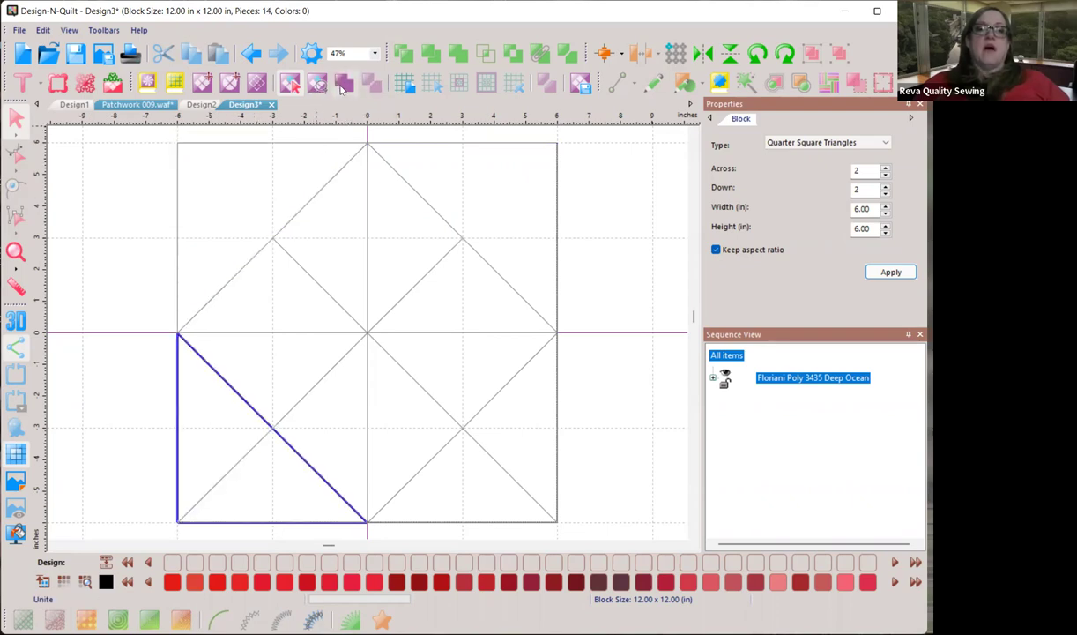
click(461, 452)
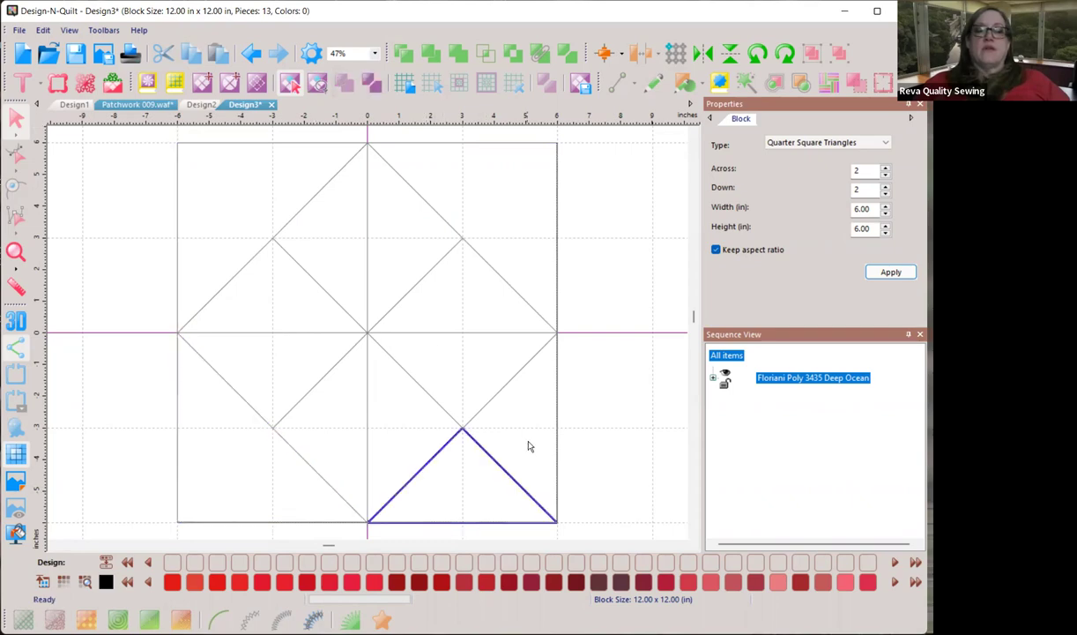
click(317, 82)
click(317, 82)
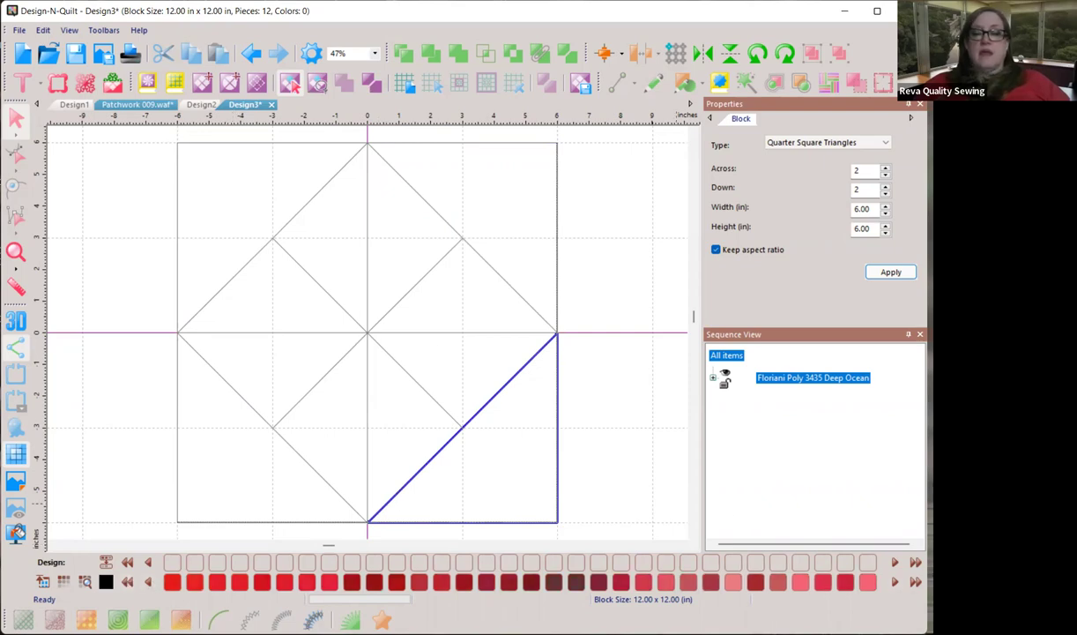
- Fill the block's lower-right corner triangle with a coral red thread color
scroll(752, 582, down, 3)
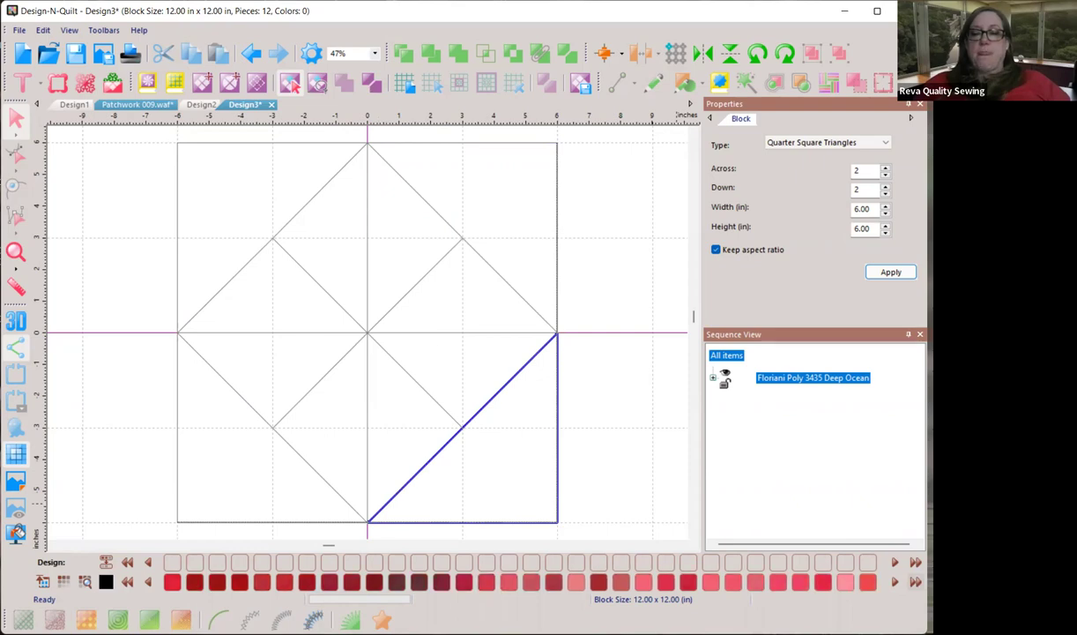
click(753, 583)
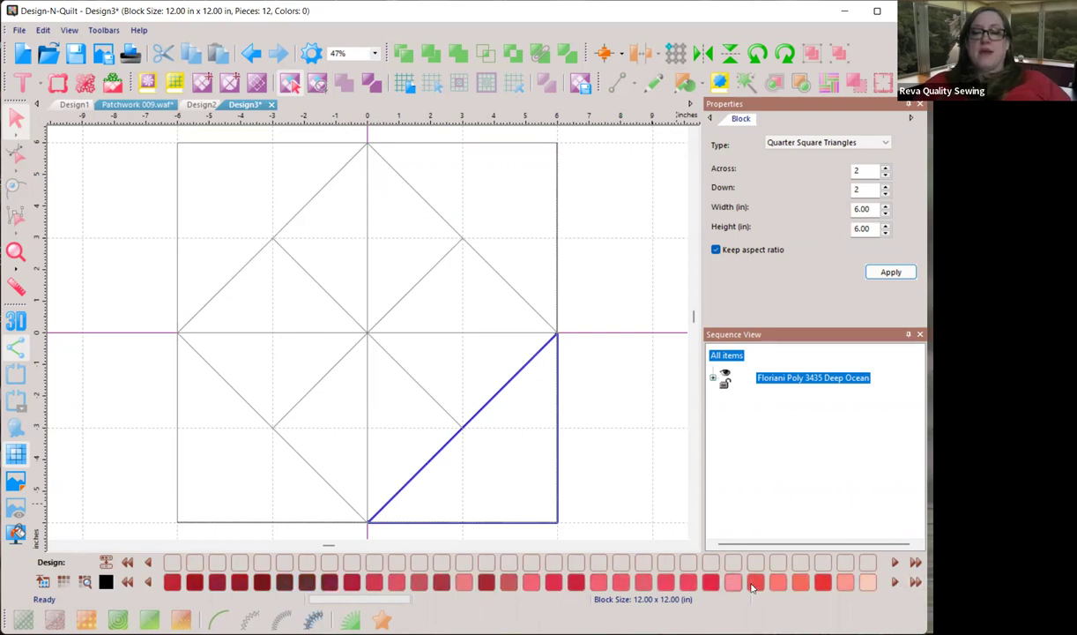
click(553, 430)
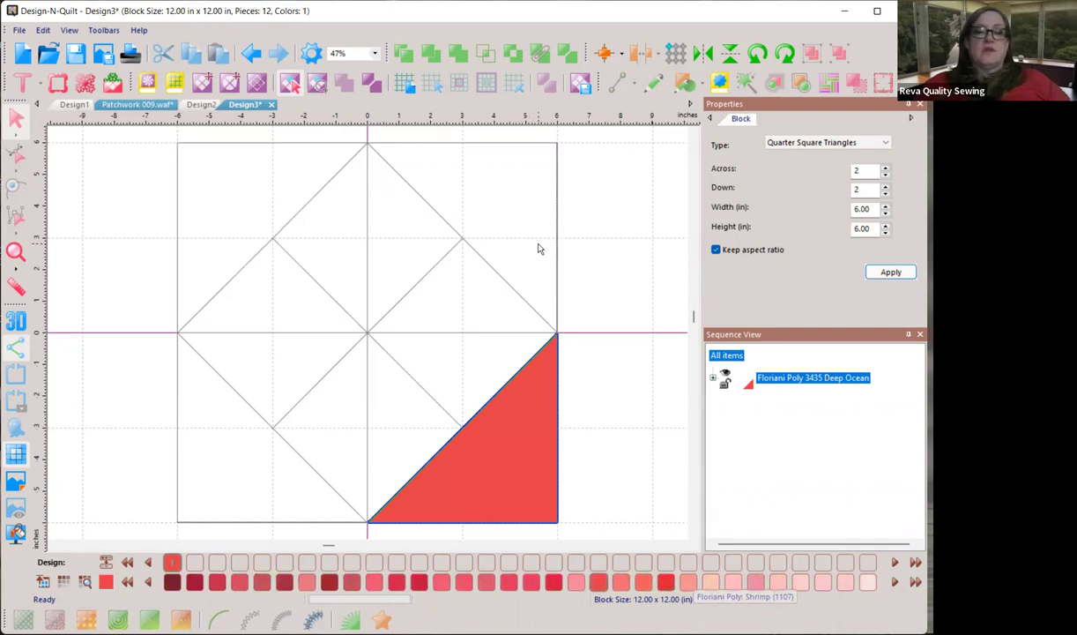
- Select the large triangles in all four corners of the block and fill them with light salmon pink
click(538, 248)
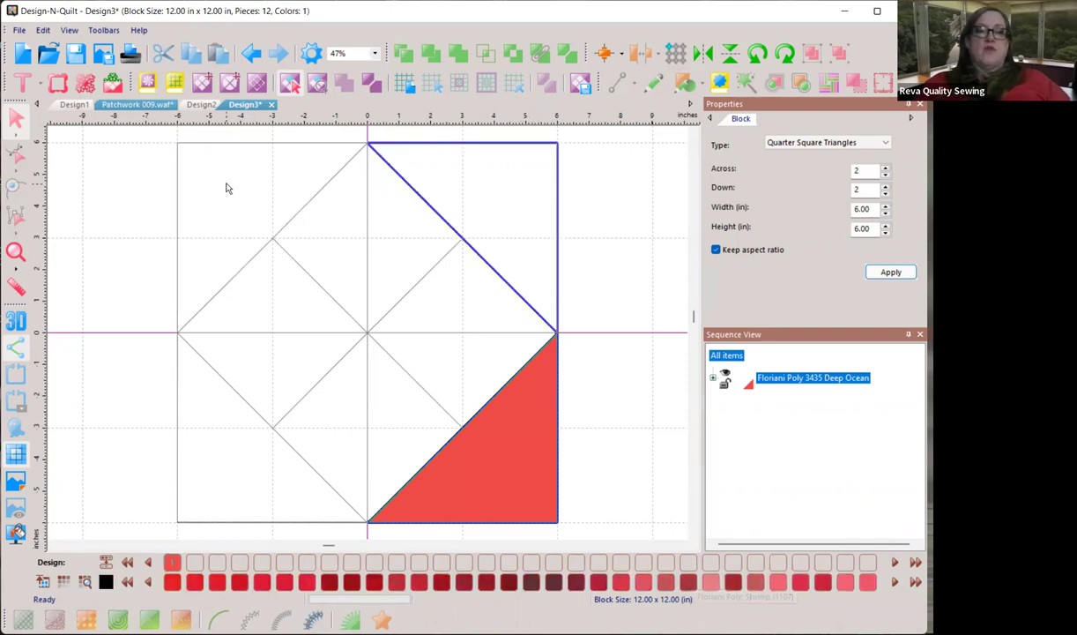
shift+click(209, 466)
shift+click(209, 466)
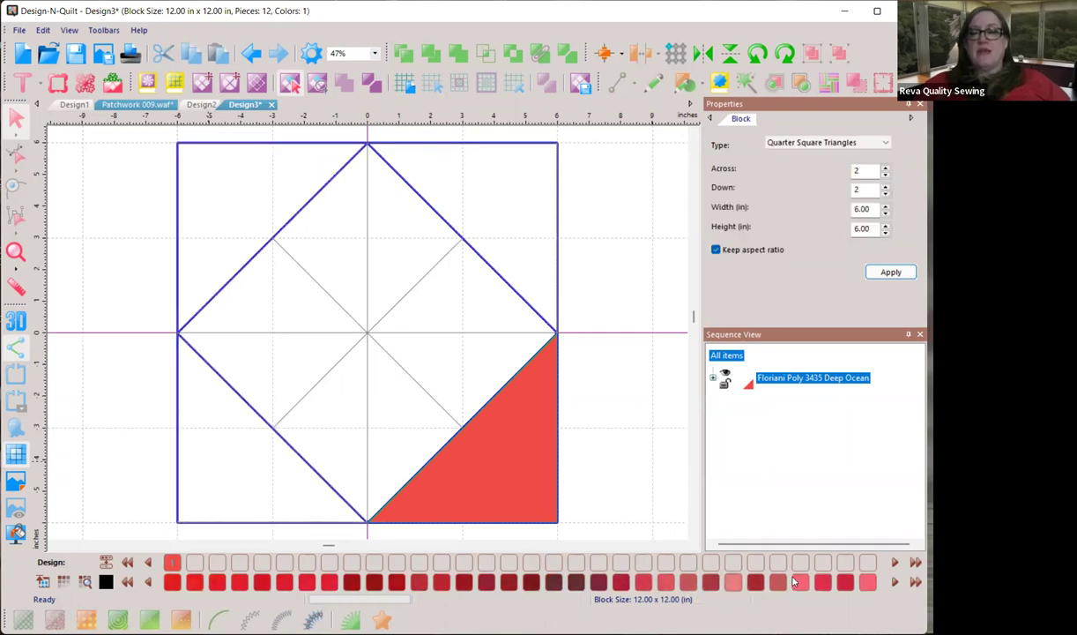
click(730, 585)
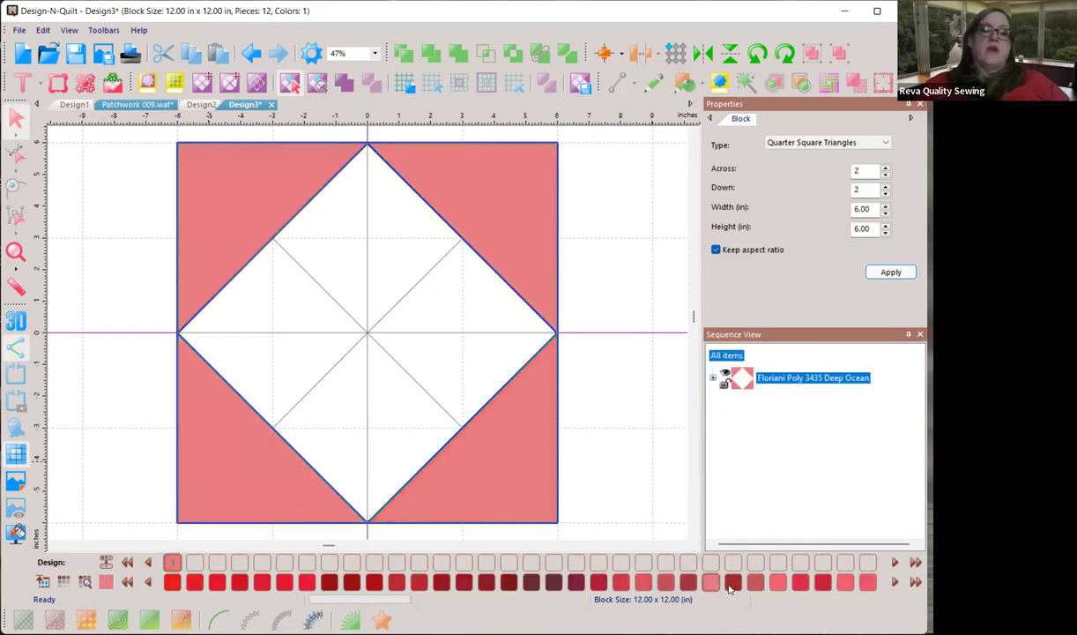
click(86, 581)
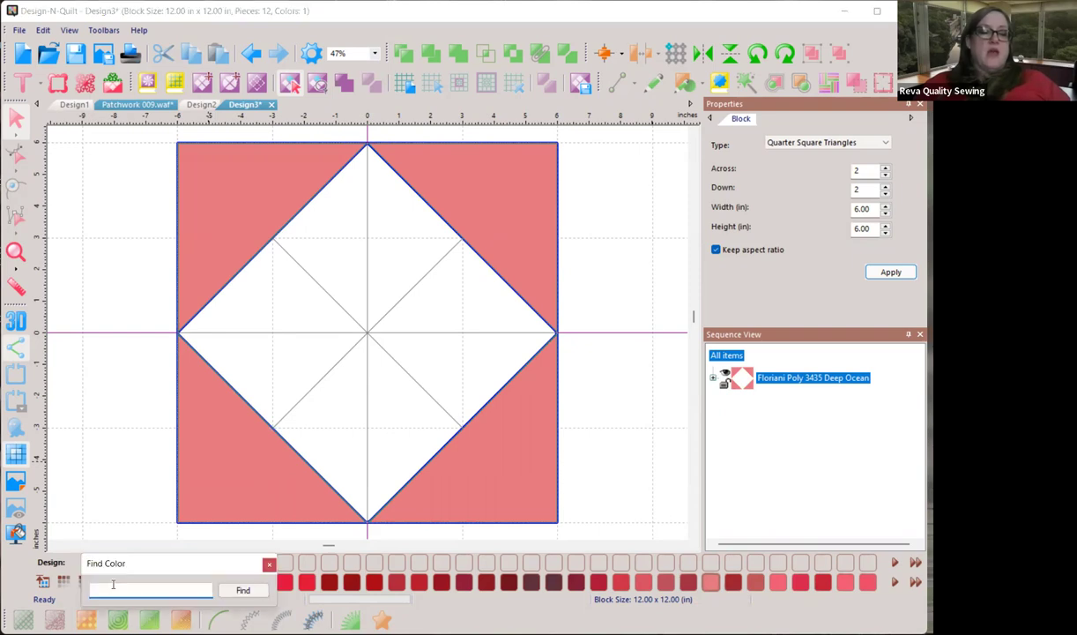
text(green)
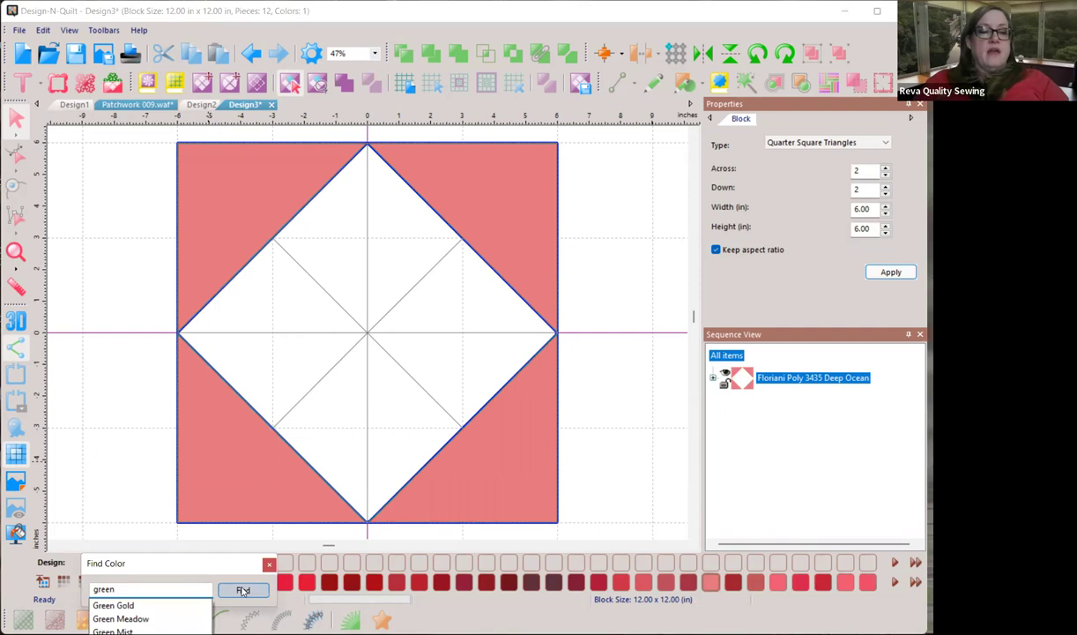
click(582, 584)
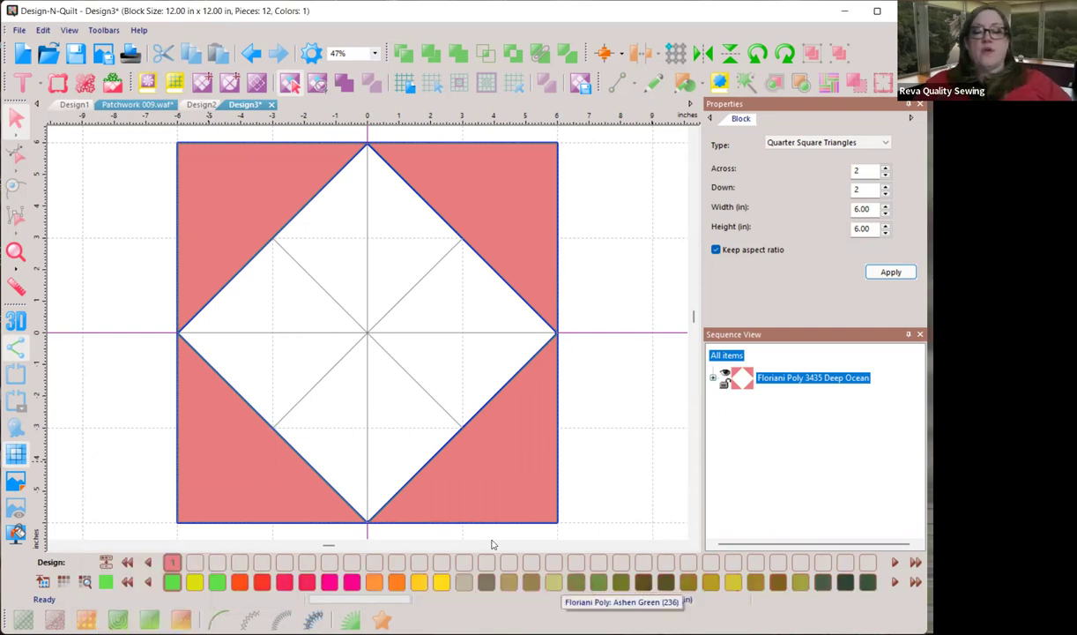
- Select every other triangle of the inner diamond, find green in the thread palette, and fill the four pieces with light olive green
click(352, 432)
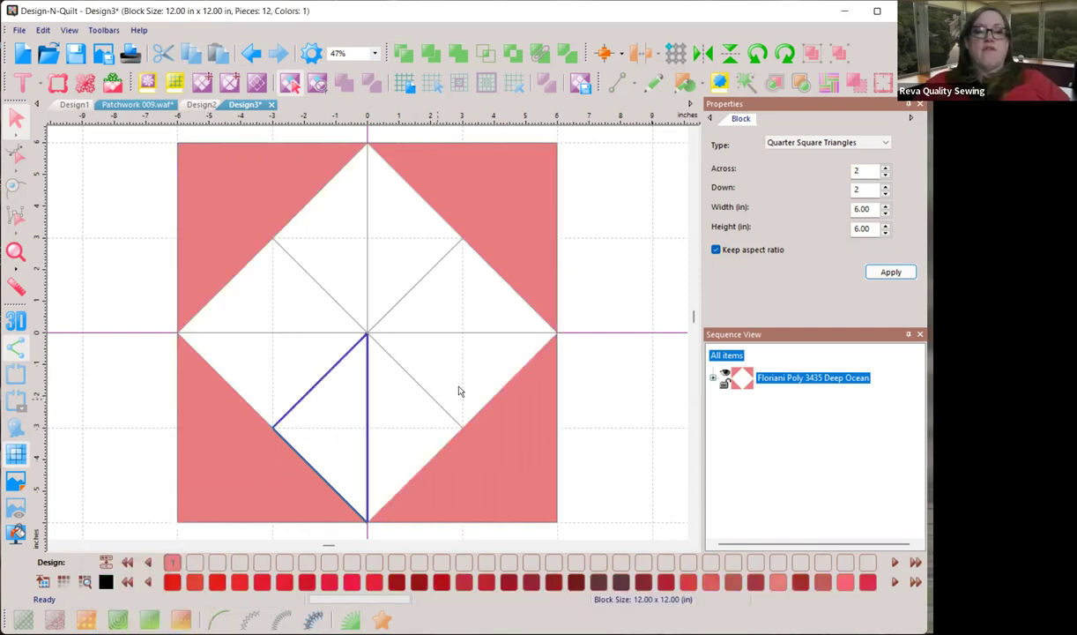
shift+click(440, 351)
shift+click(401, 293)
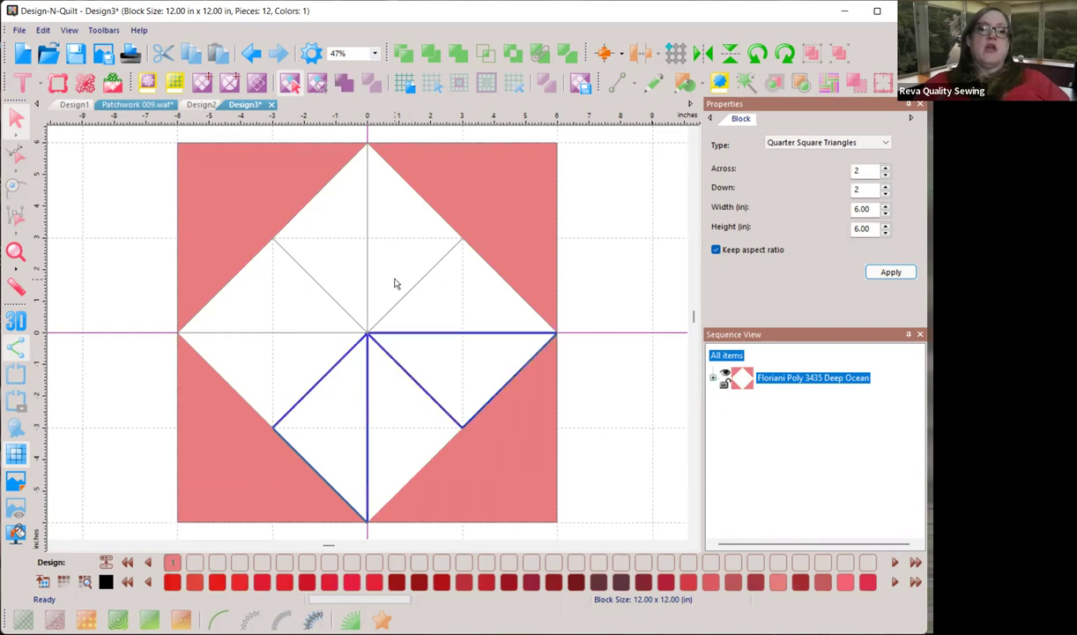
shift+click(258, 312)
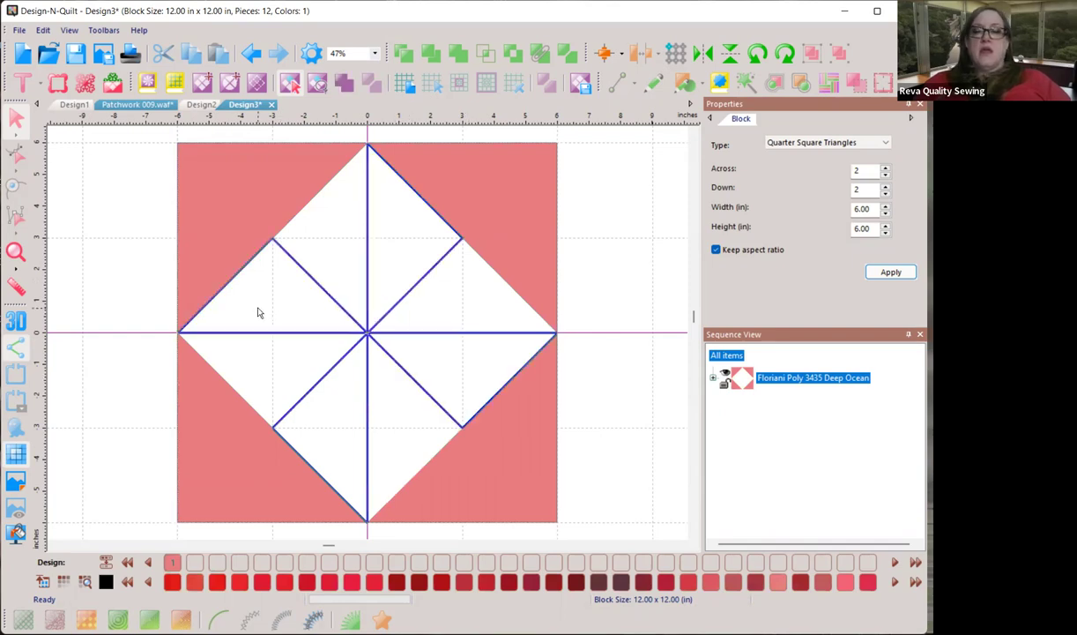
click(85, 584)
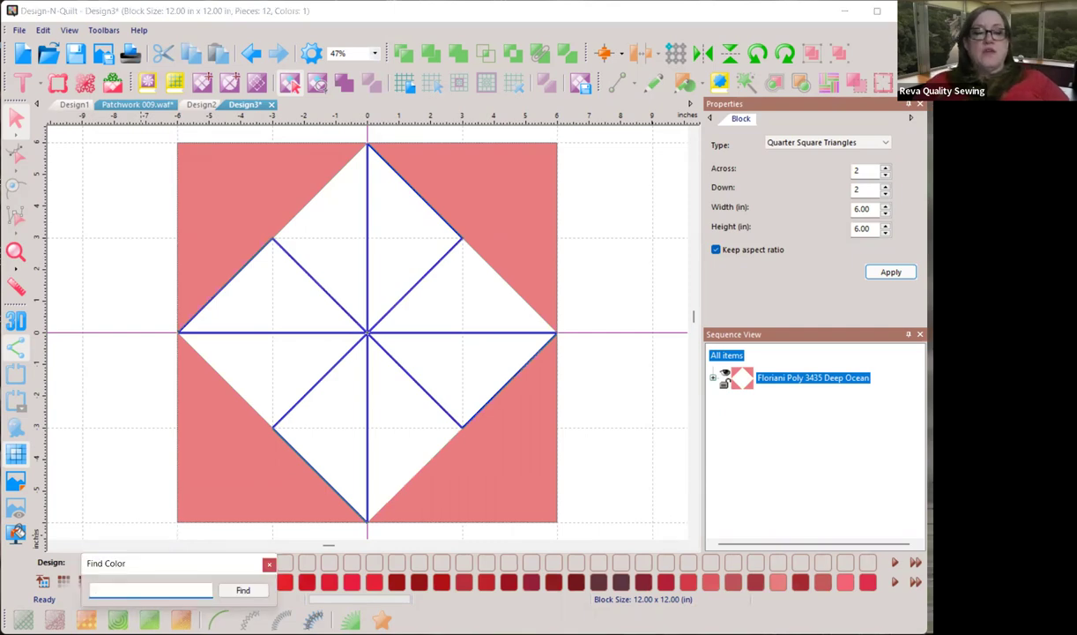
text(green)
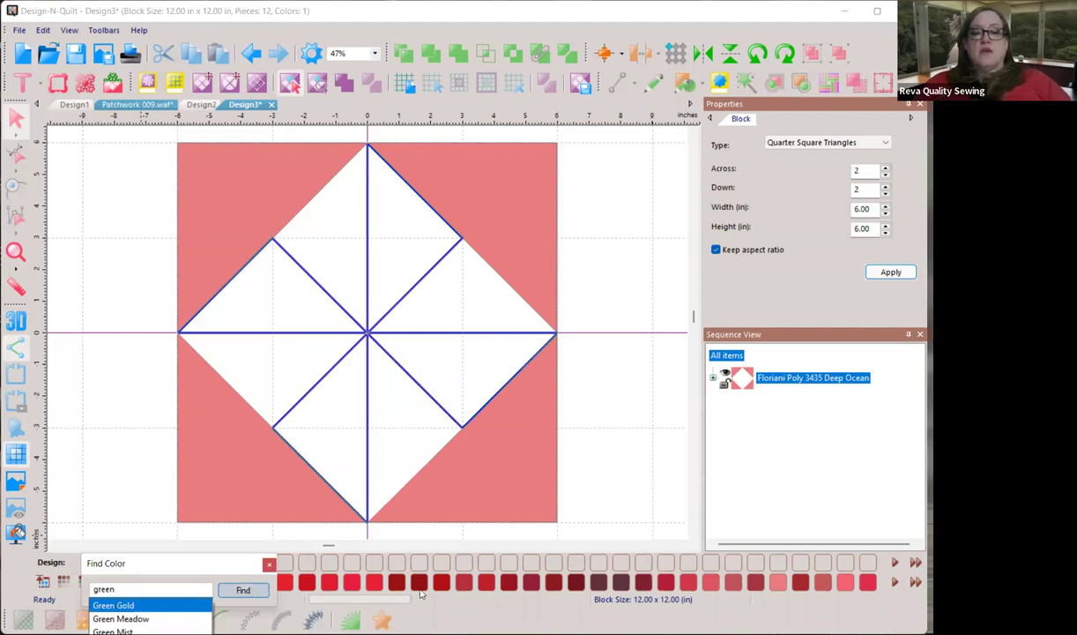
click(250, 590)
click(554, 588)
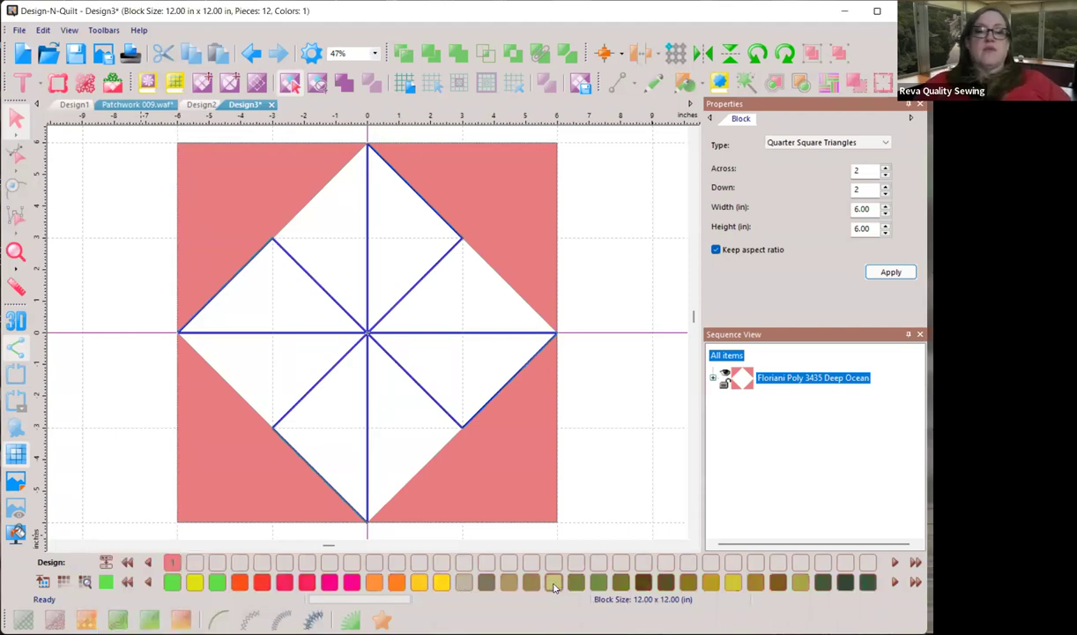
- Select the four remaining white triangles of the inner diamond and search the thread palette for blue
click(274, 366)
ctrl+click(404, 379)
ctrl+click(457, 303)
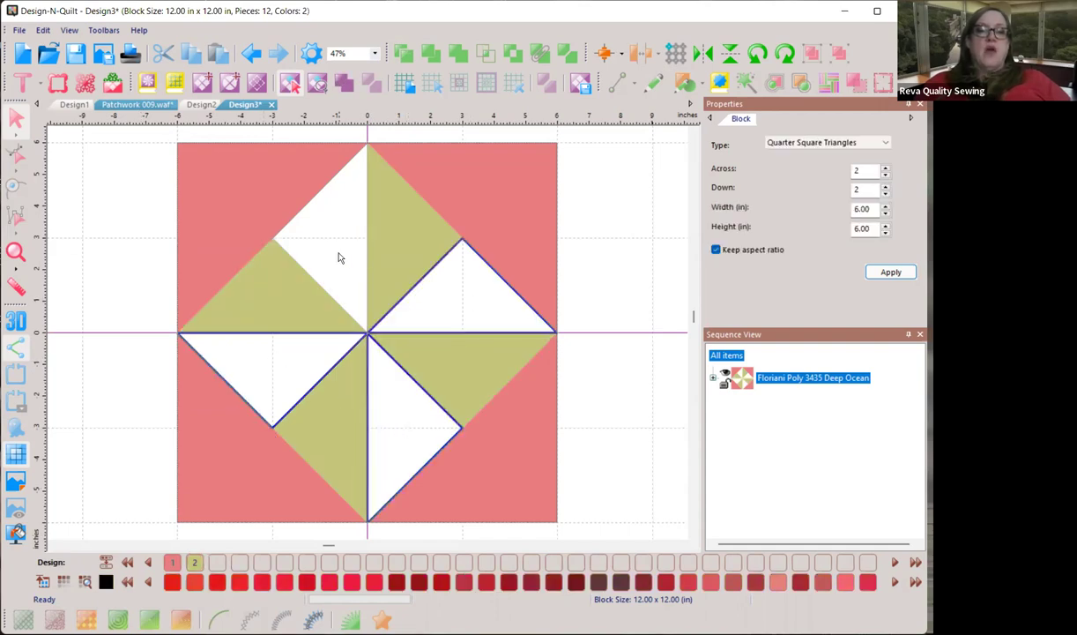
ctrl+click(337, 257)
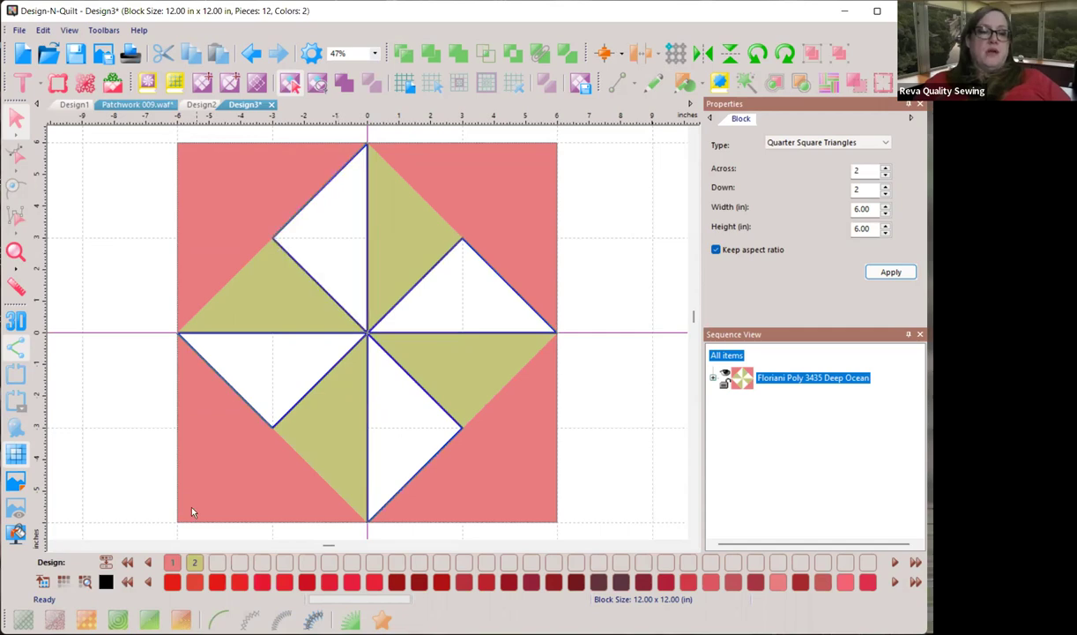
click(85, 582)
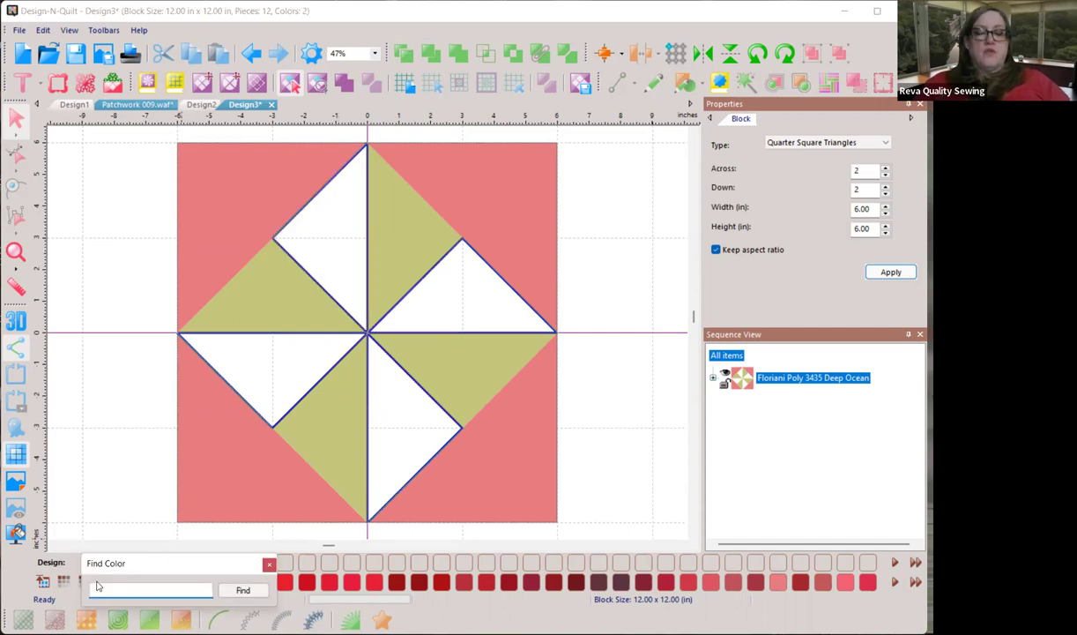
text(blue)
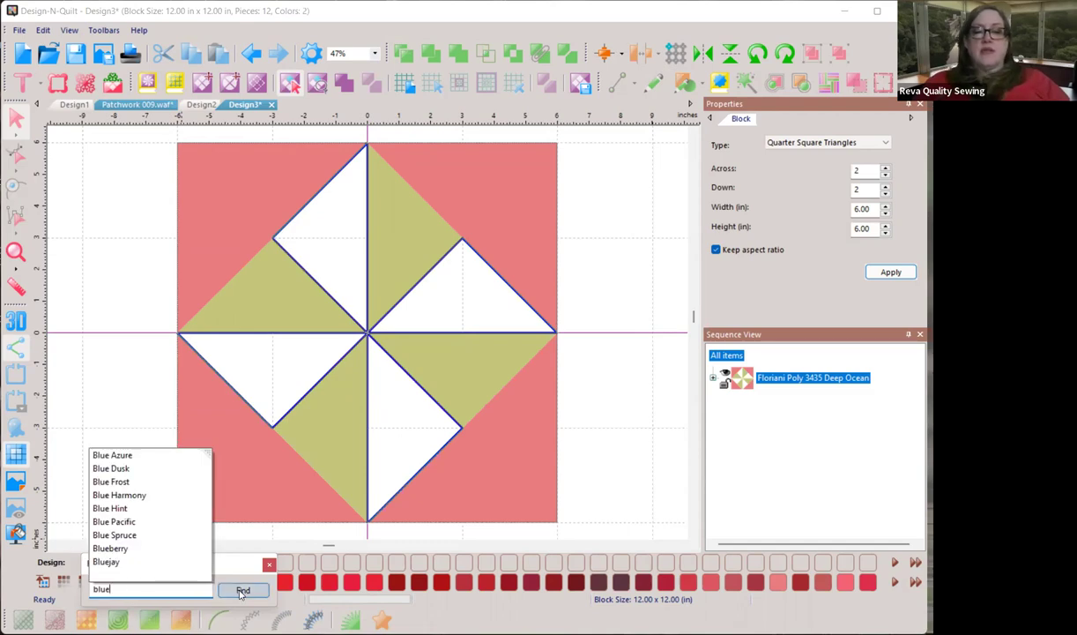
key(Return)
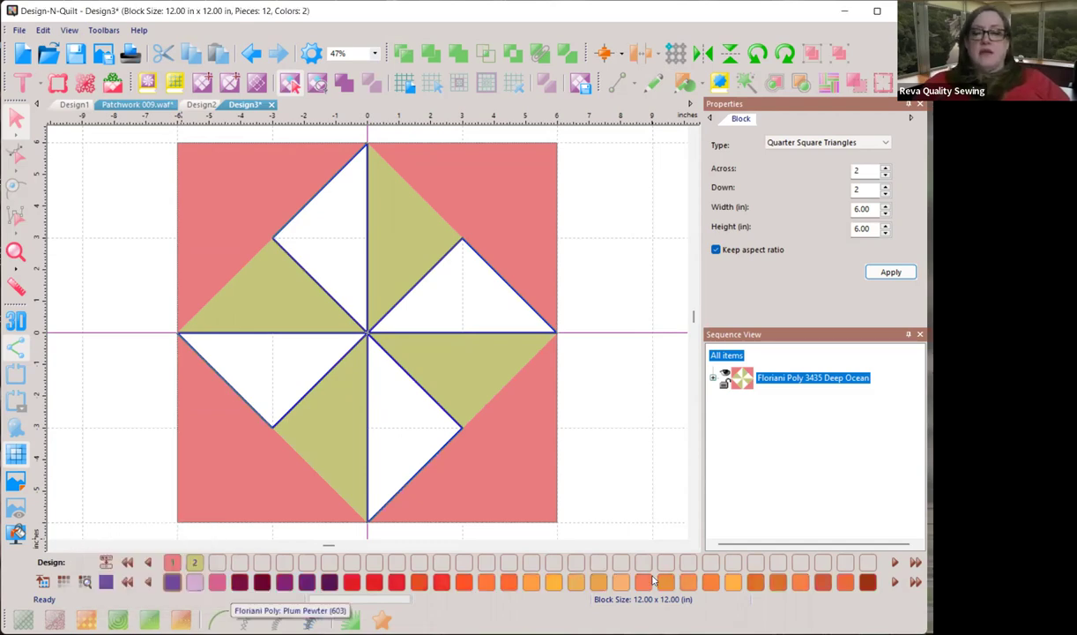
- Fill the four selected inner triangles with the lavender thread color Floriani Poly Afterglow (624), and clear the selection
click(149, 584)
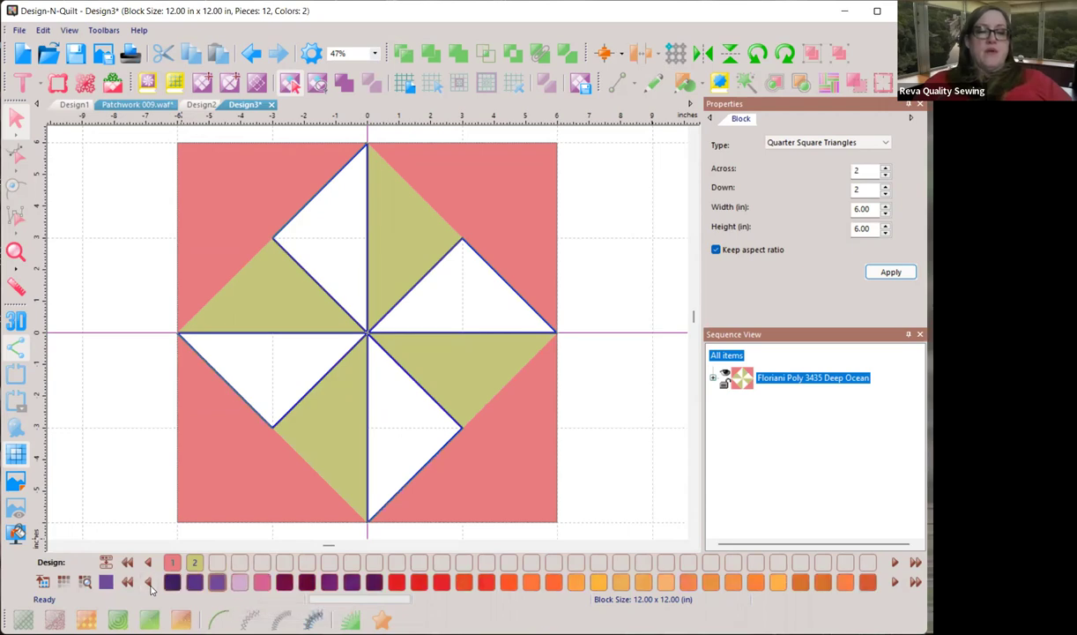
click(127, 583)
click(127, 583)
click(127, 583)
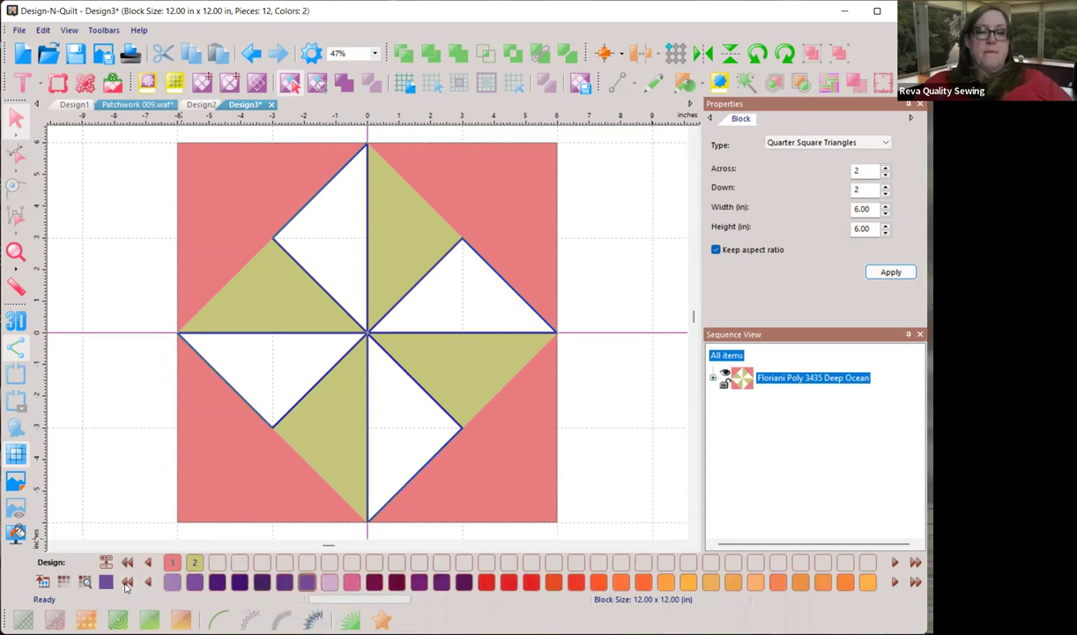
click(127, 583)
click(127, 583)
click(127, 583)
click(127, 583)
click(127, 582)
click(127, 583)
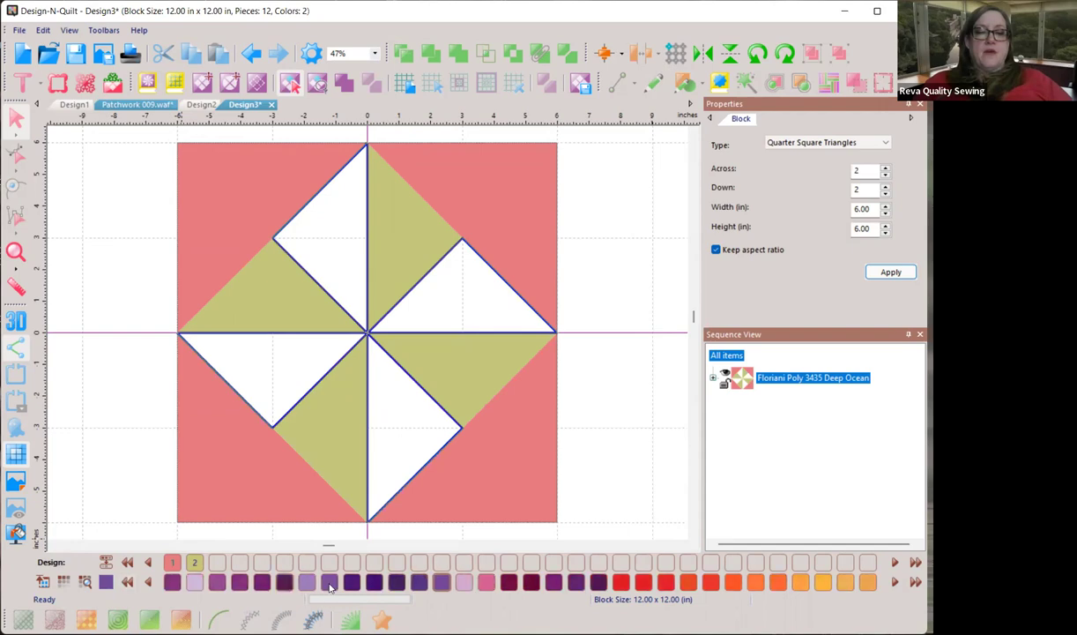
scroll(216, 588, up, 2)
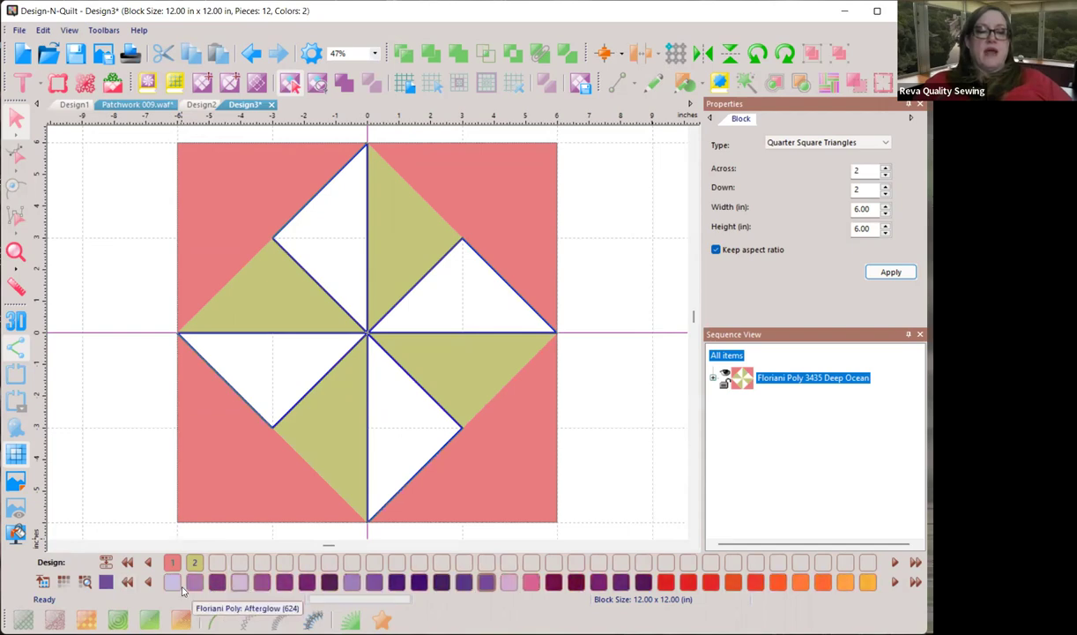
click(195, 583)
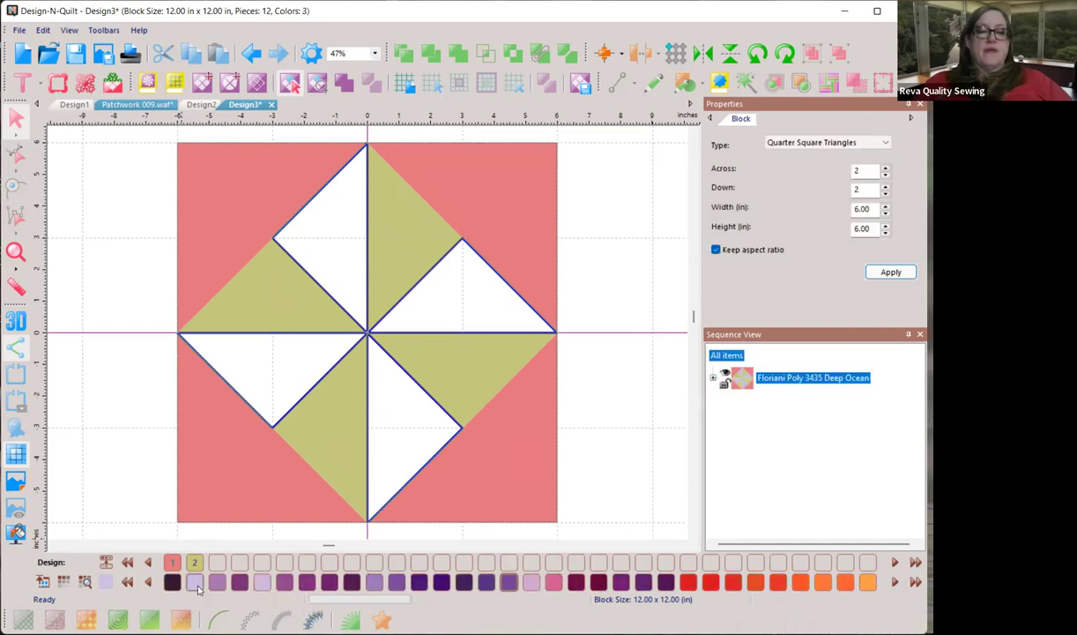
click(594, 387)
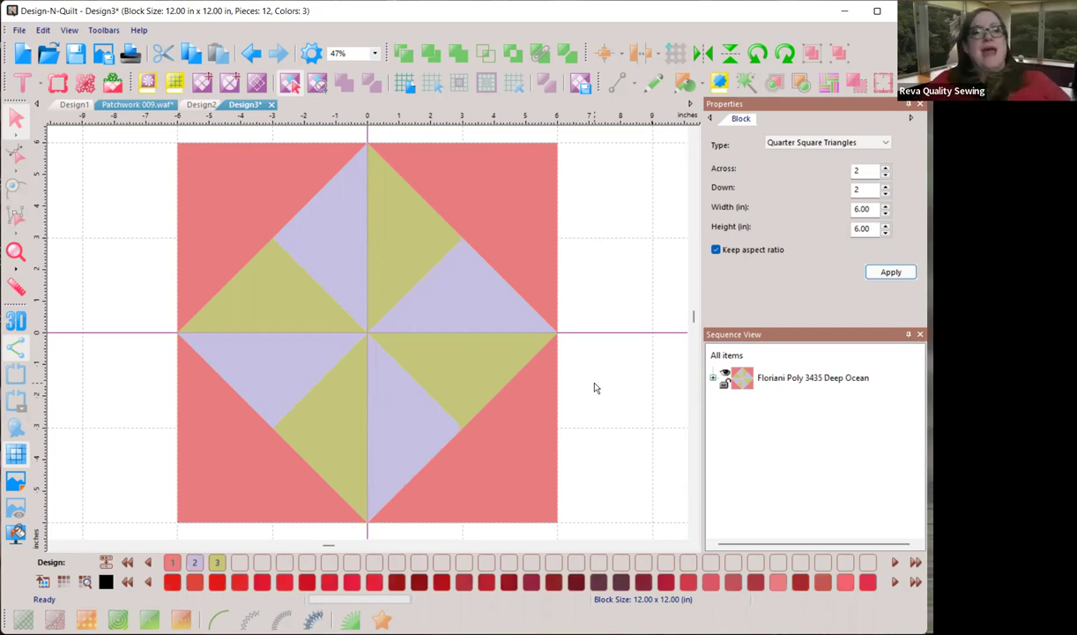
- Save the finished block to the library under the name Pinwheel
click(19, 30)
click(32, 124)
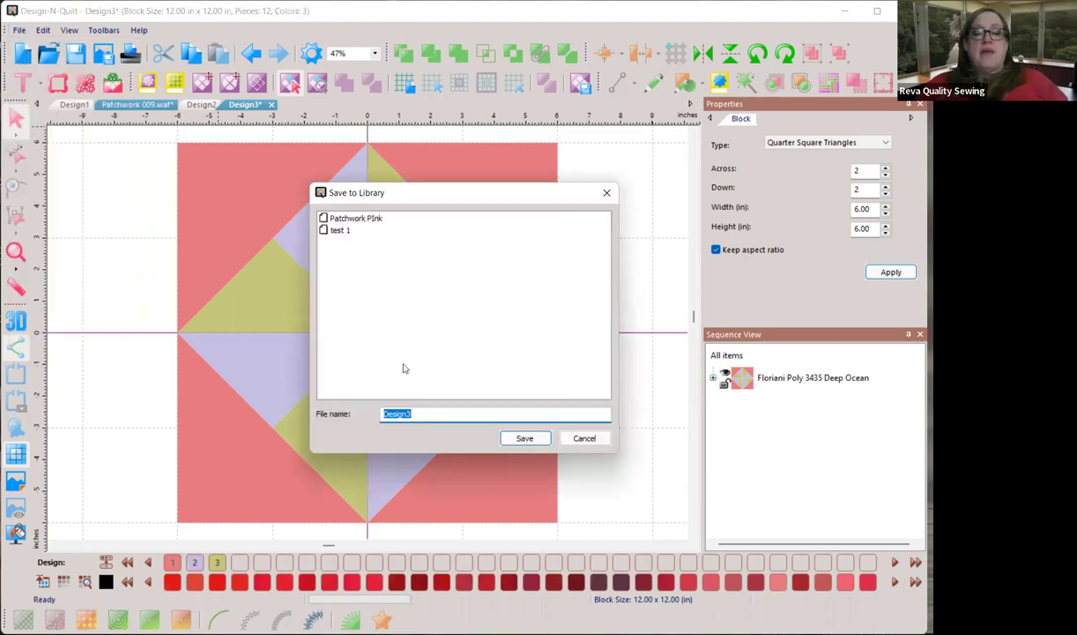
text(Pinwheel)
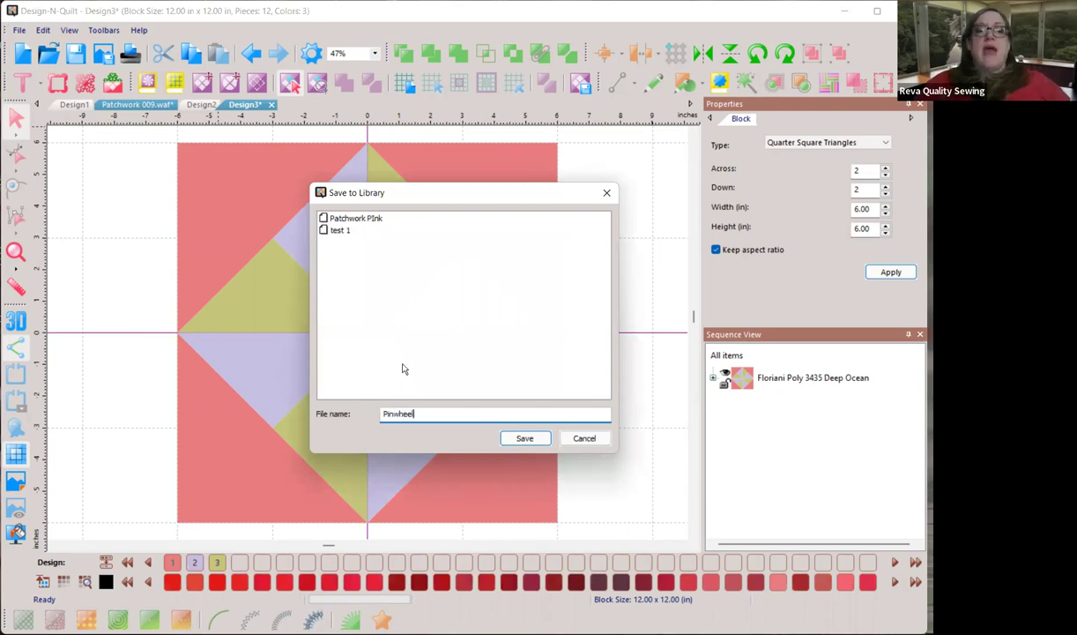
key(Return)
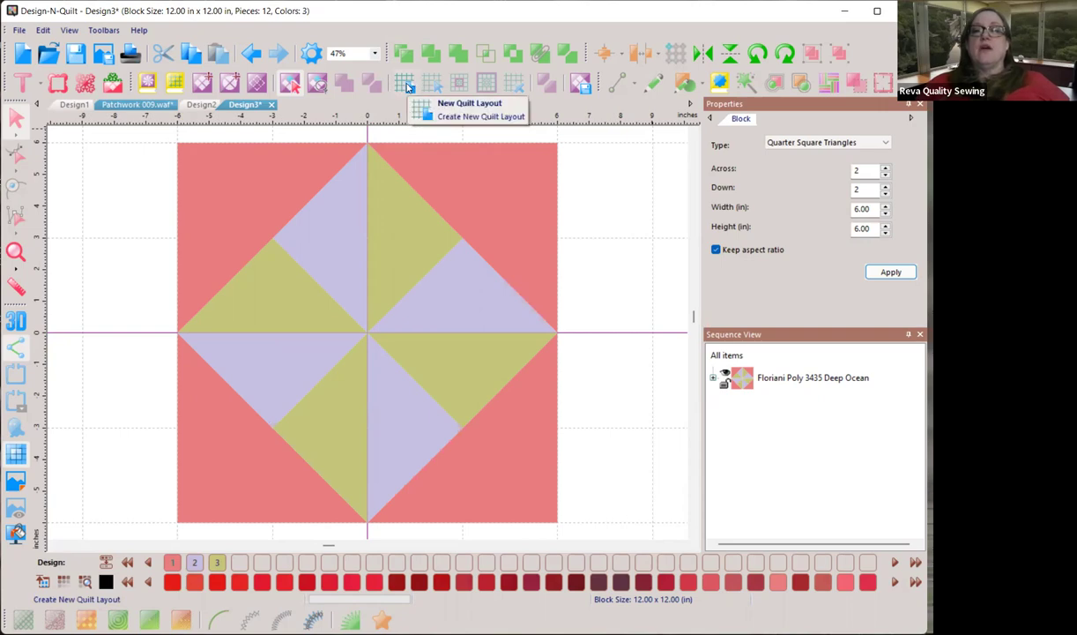
- Create a new quilt layout and set its grid to 4 x 5 quilt blocks
click(406, 84)
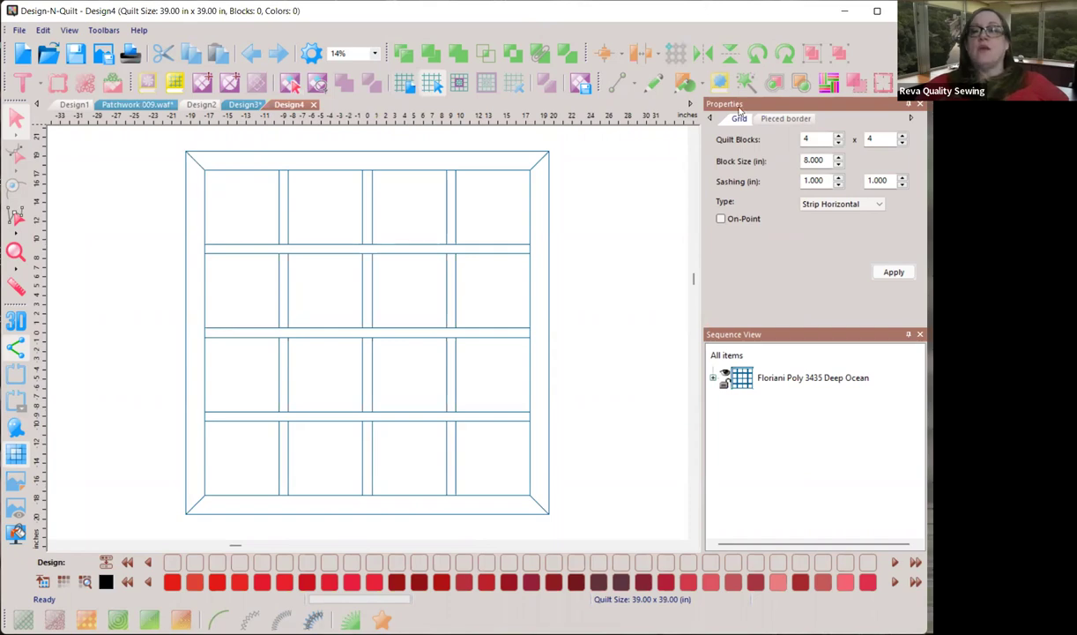
key(Up)
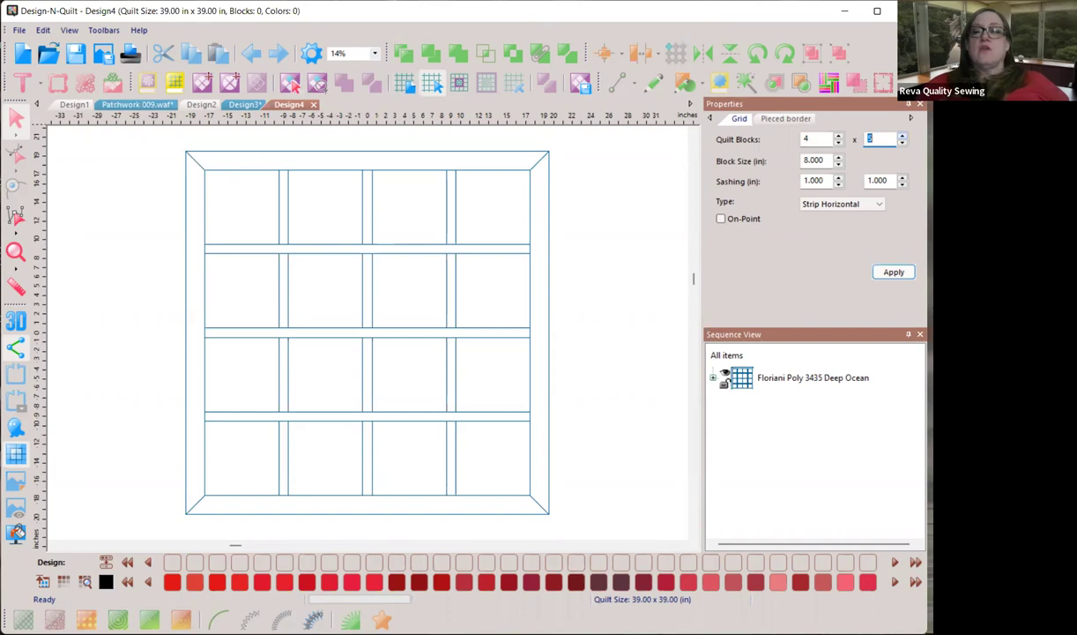
click(894, 273)
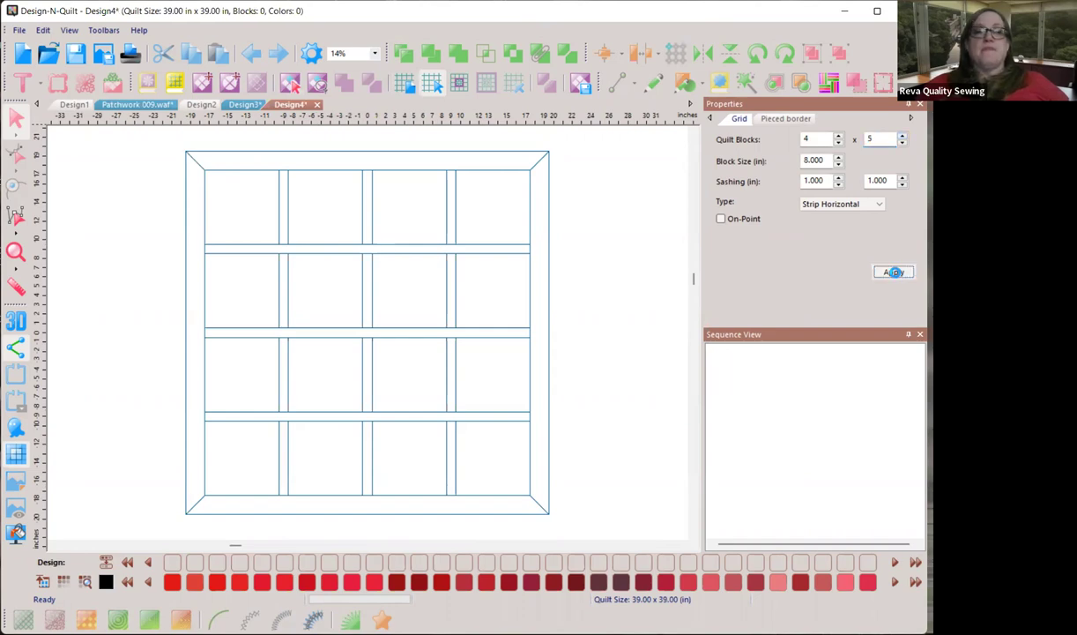
- Apply the 4 x 5 grid, then remove both sashings by setting them to 0 and set the block size to 12 in
click(894, 273)
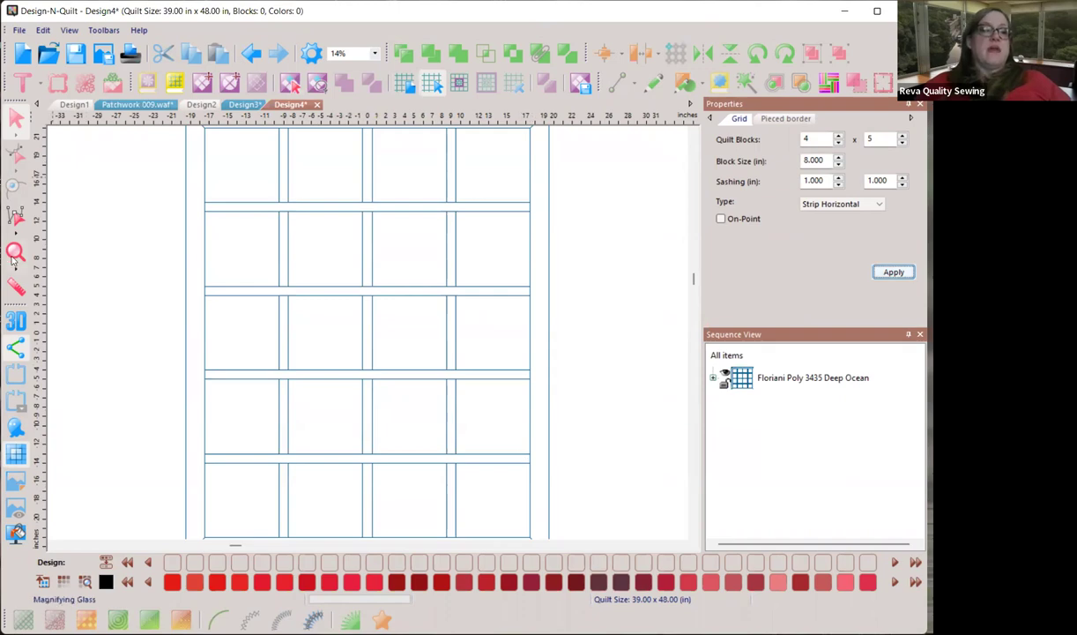
click(14, 255)
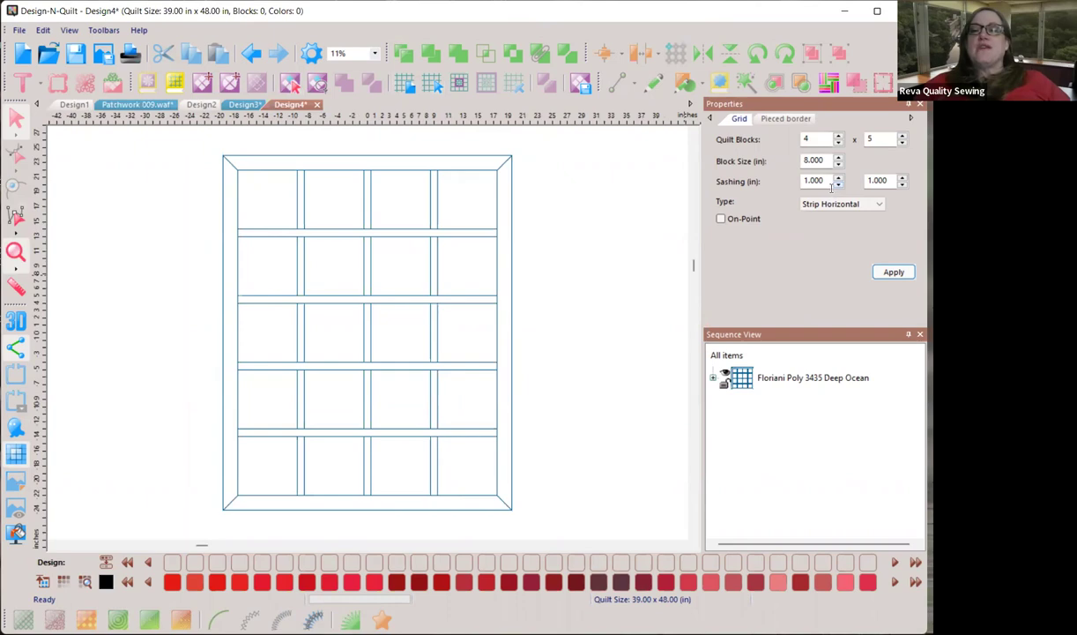
drag(826, 181, 781, 186)
text(0)
key(Tab)
text(0)
key(Tab)
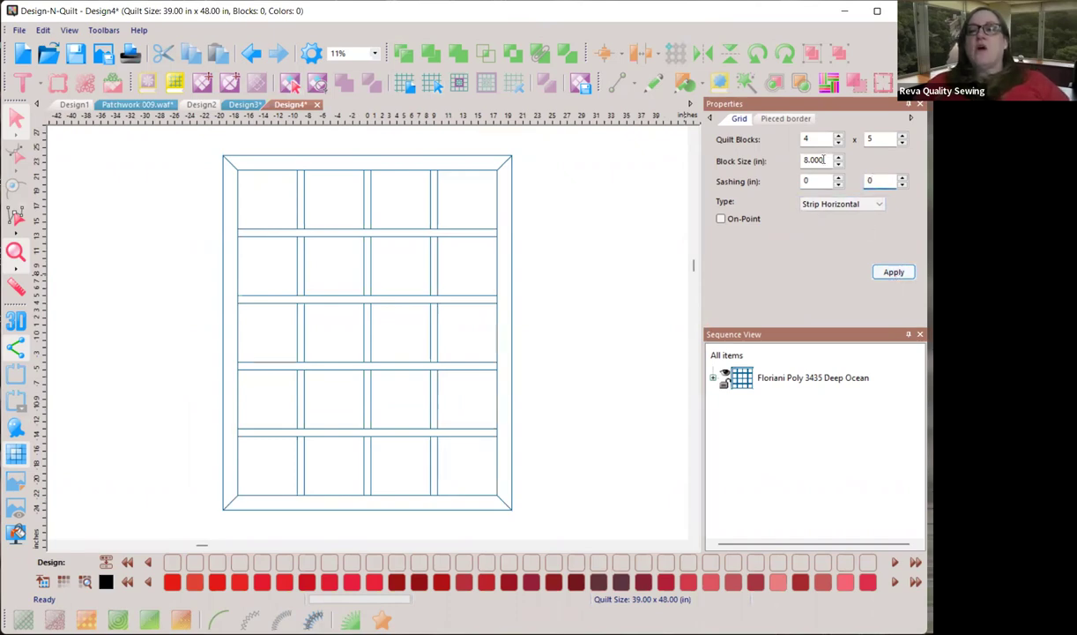
drag(827, 160, 789, 160)
text(12)
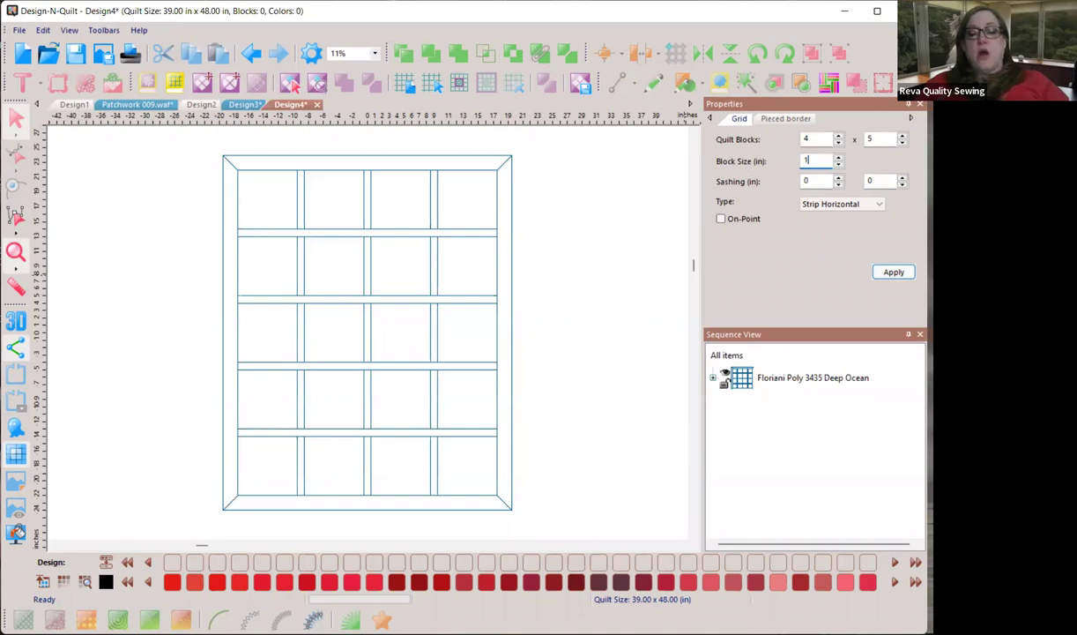
click(890, 272)
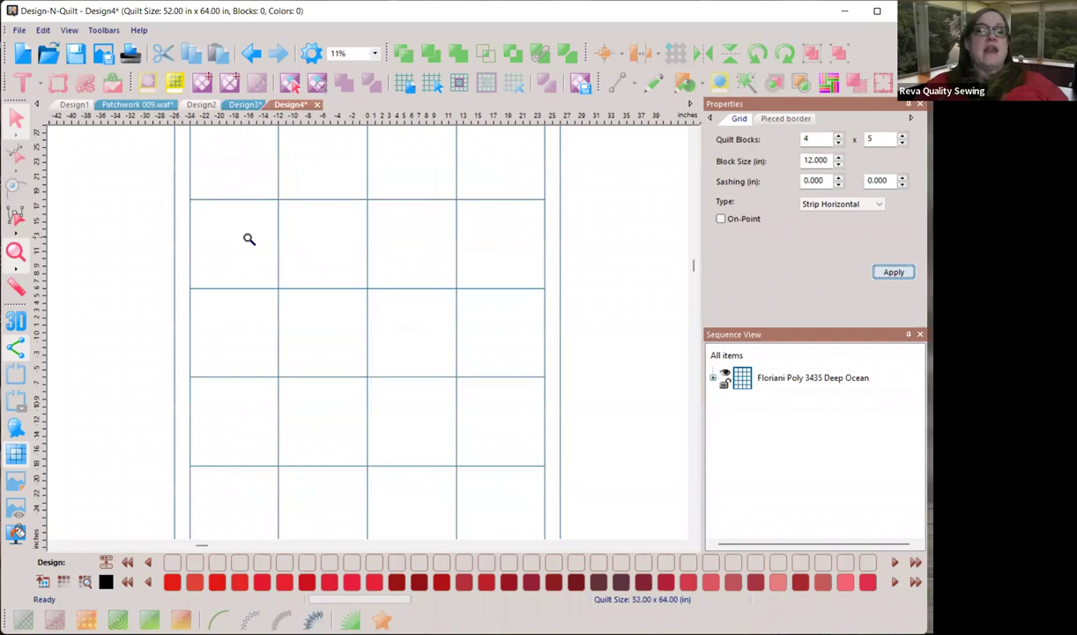
click(19, 252)
click(18, 252)
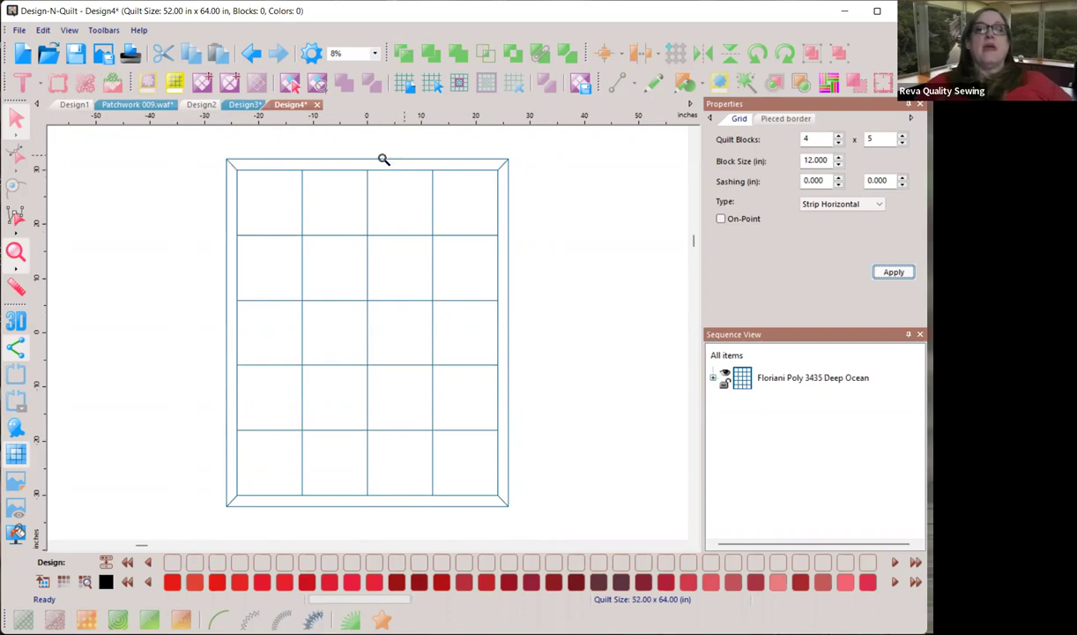
- Paste the copied pink and blue patchwork block into the first cell of the quilt and into every other cell
right_click(259, 201)
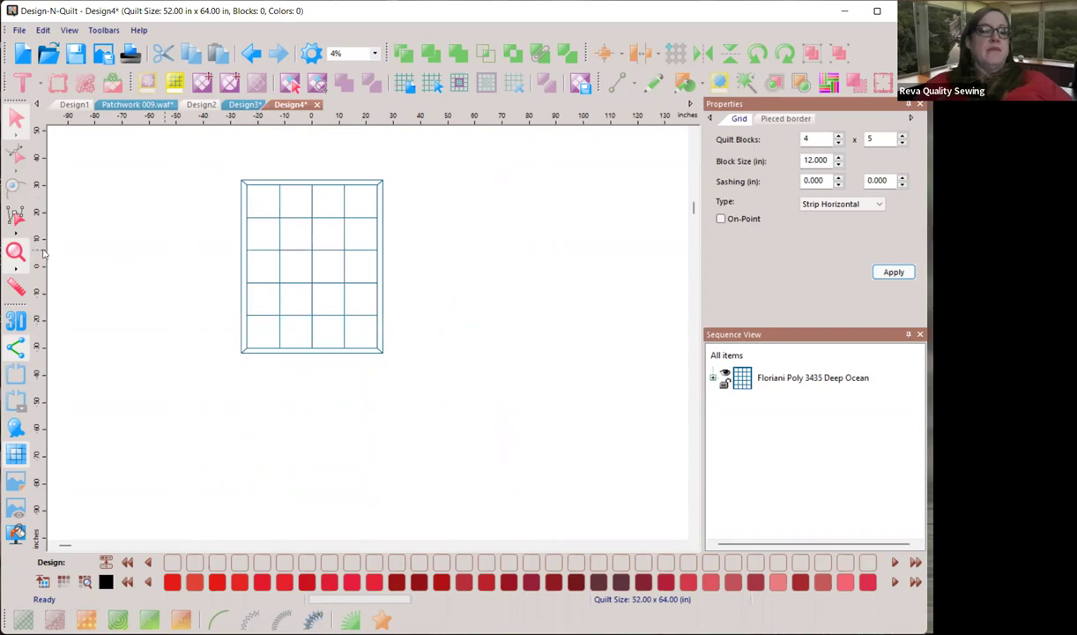
click(15, 251)
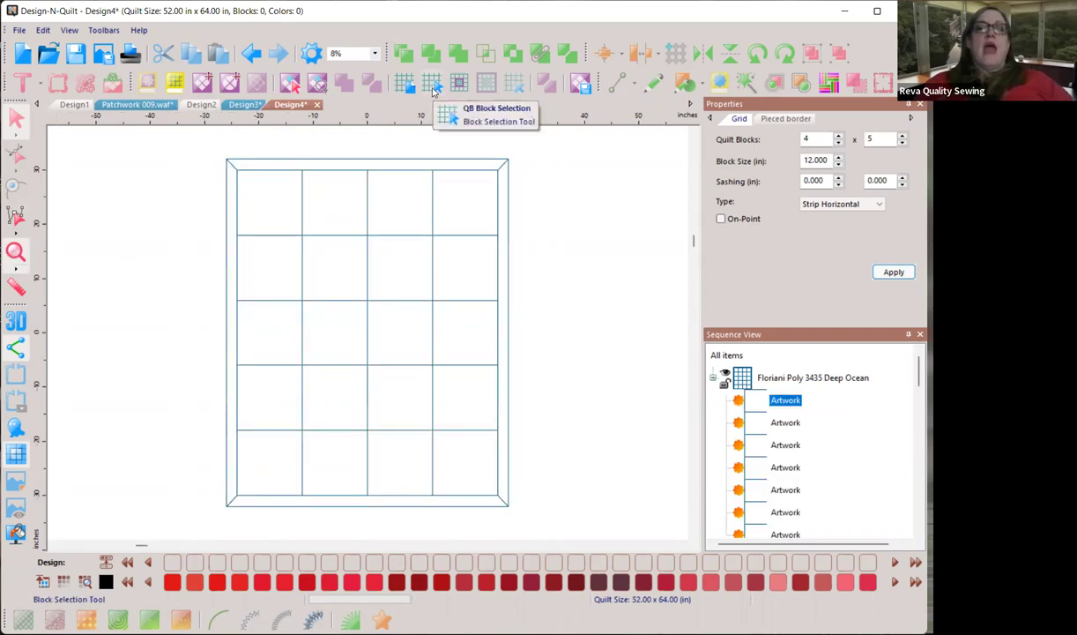
click(433, 88)
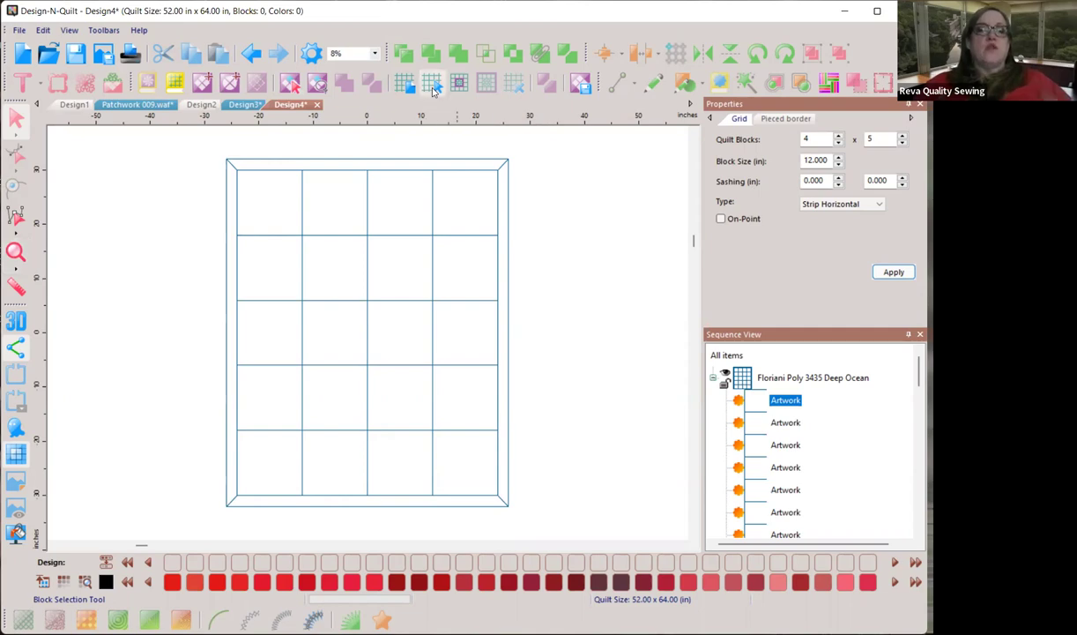
right_click(284, 224)
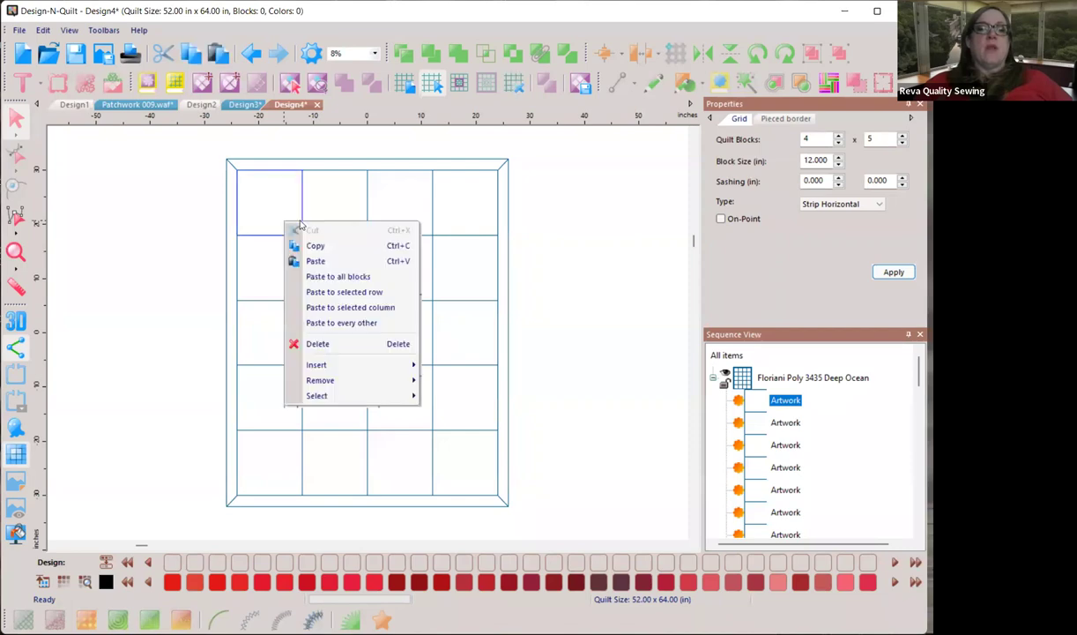
click(298, 214)
right_click(298, 212)
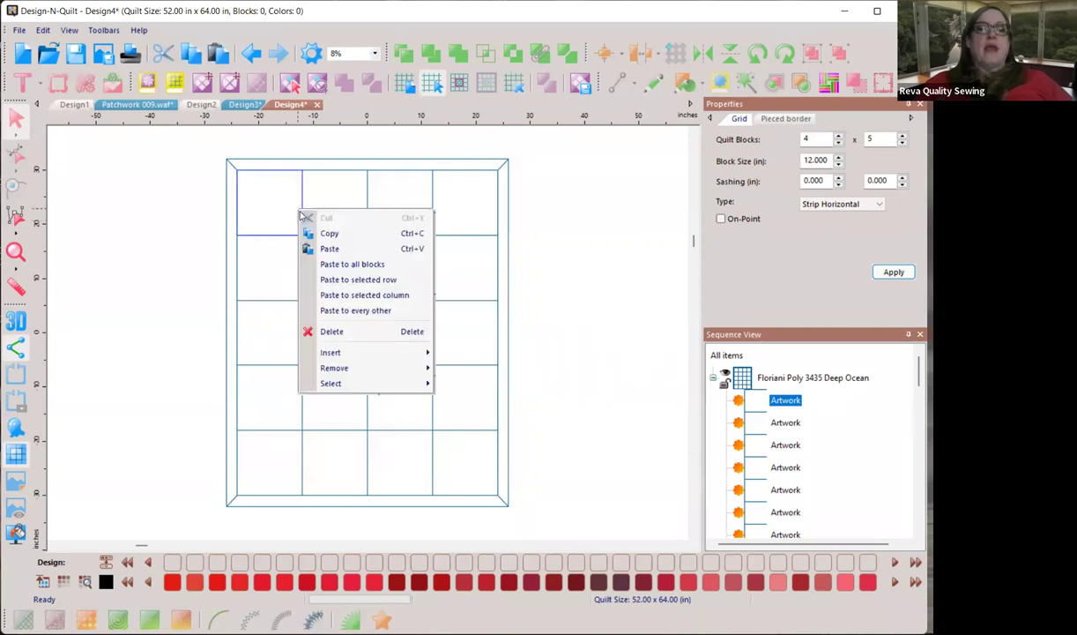
click(322, 247)
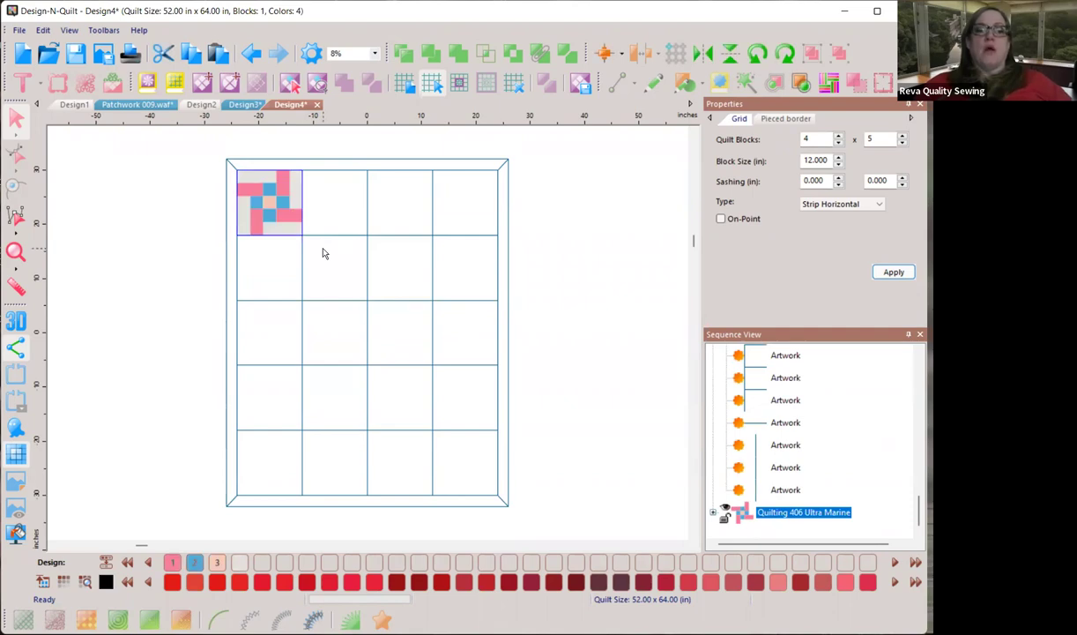
right_click(282, 221)
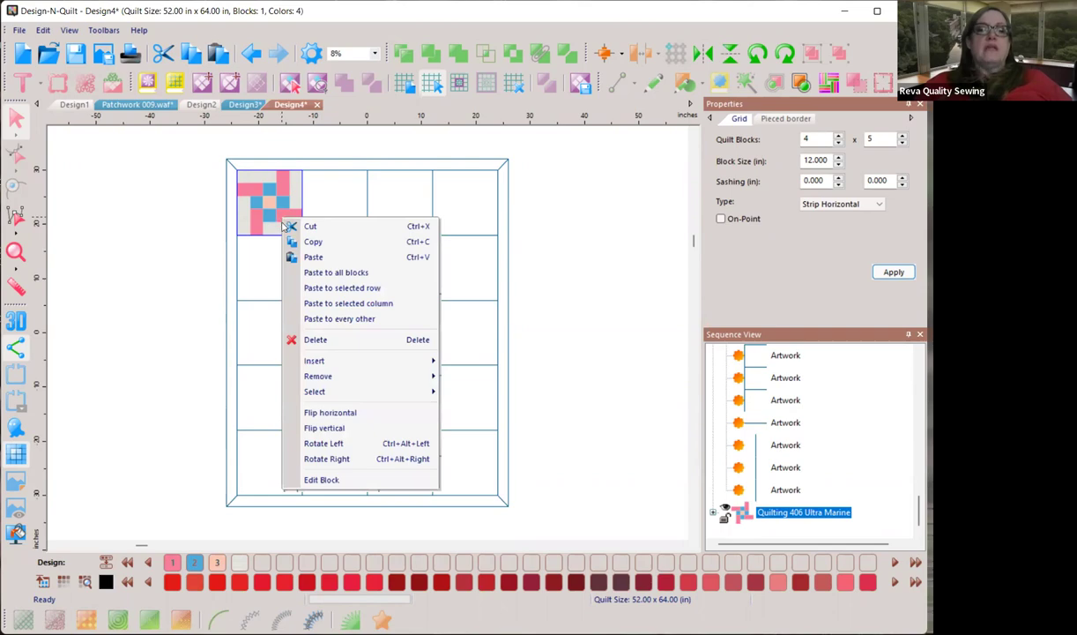
click(321, 316)
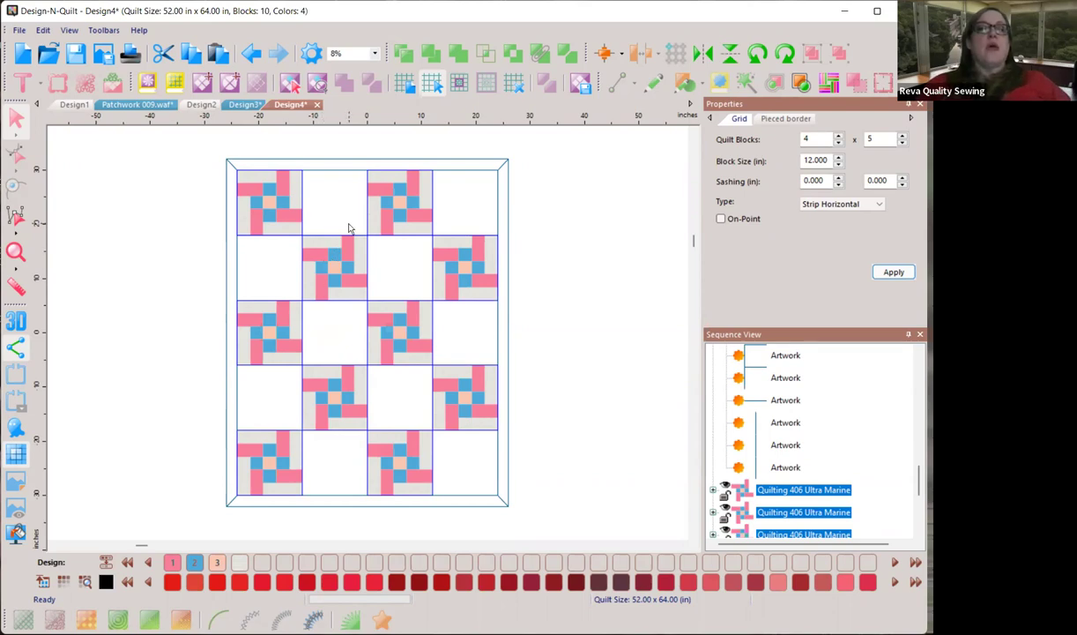
- Replace the selected patchwork blocks with the Pinwheel block from the My Blocks folder of the quilt block library
click(149, 86)
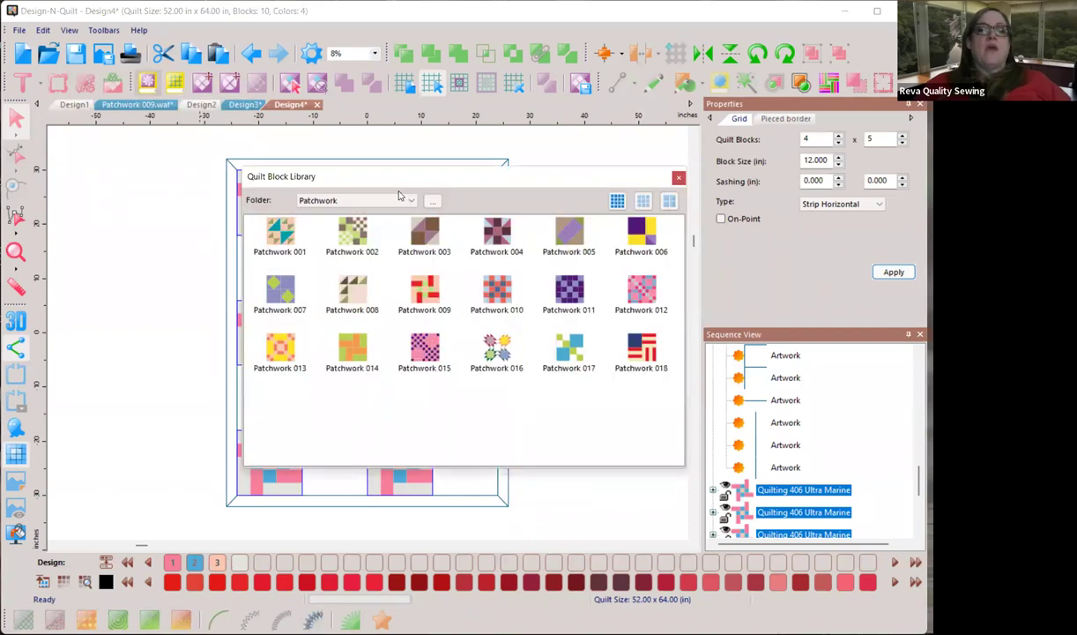
click(410, 199)
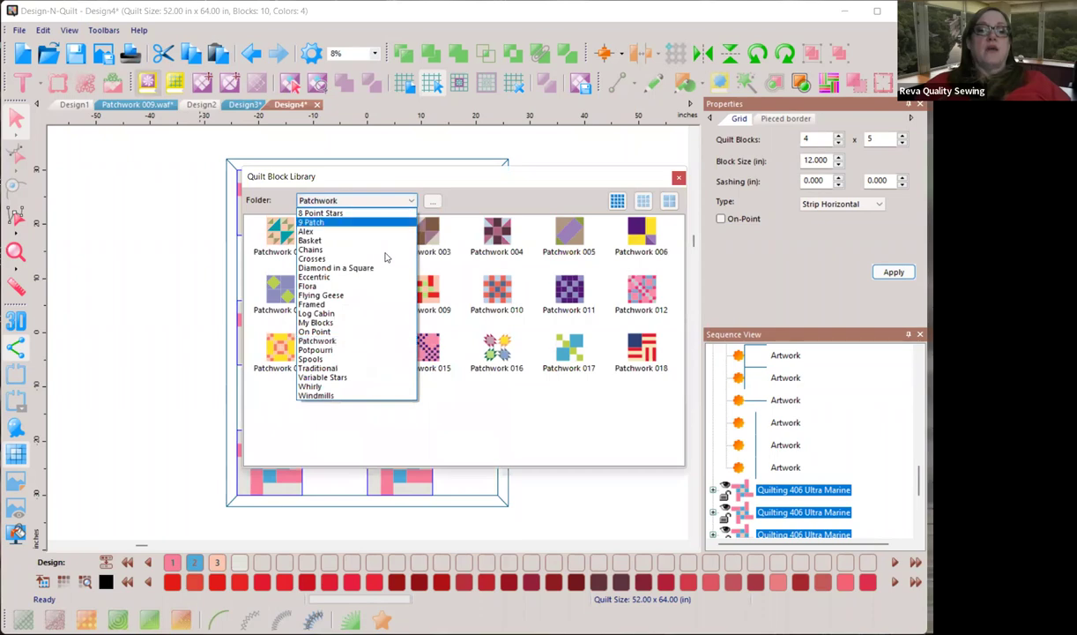
click(349, 322)
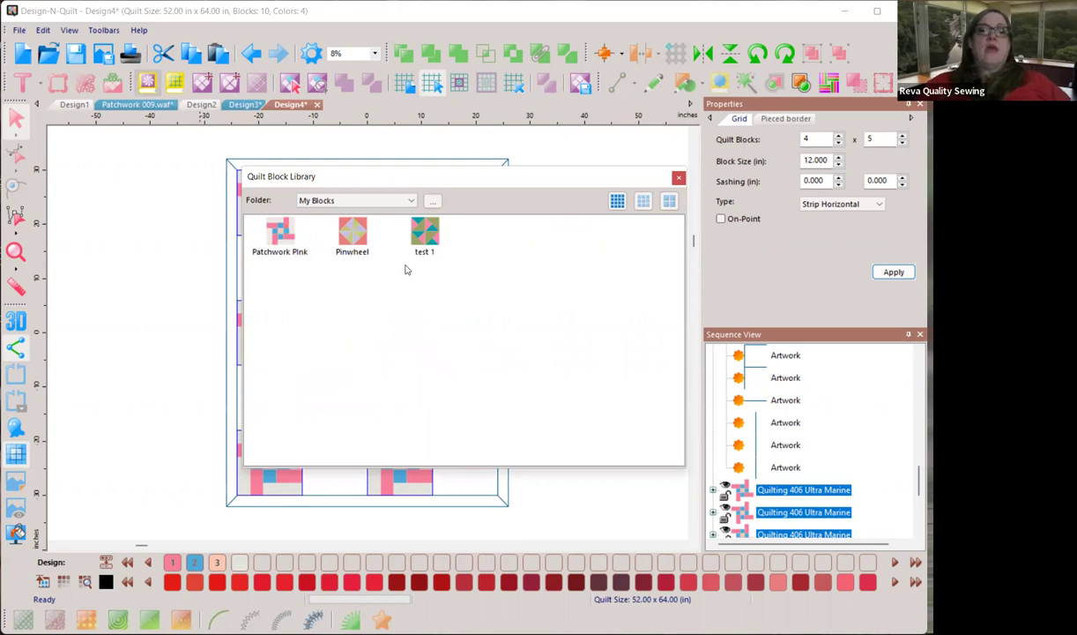
double_click(358, 244)
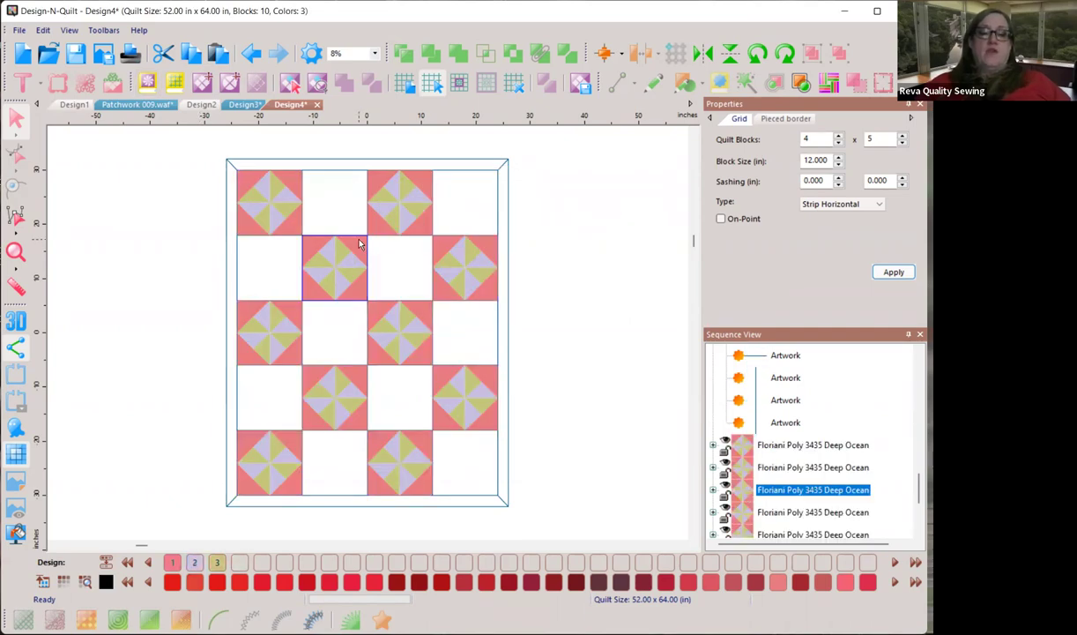
- Fill the empty second block of the first row with the design's lavender thread color, Floriani Poly 622 Geisha
click(351, 209)
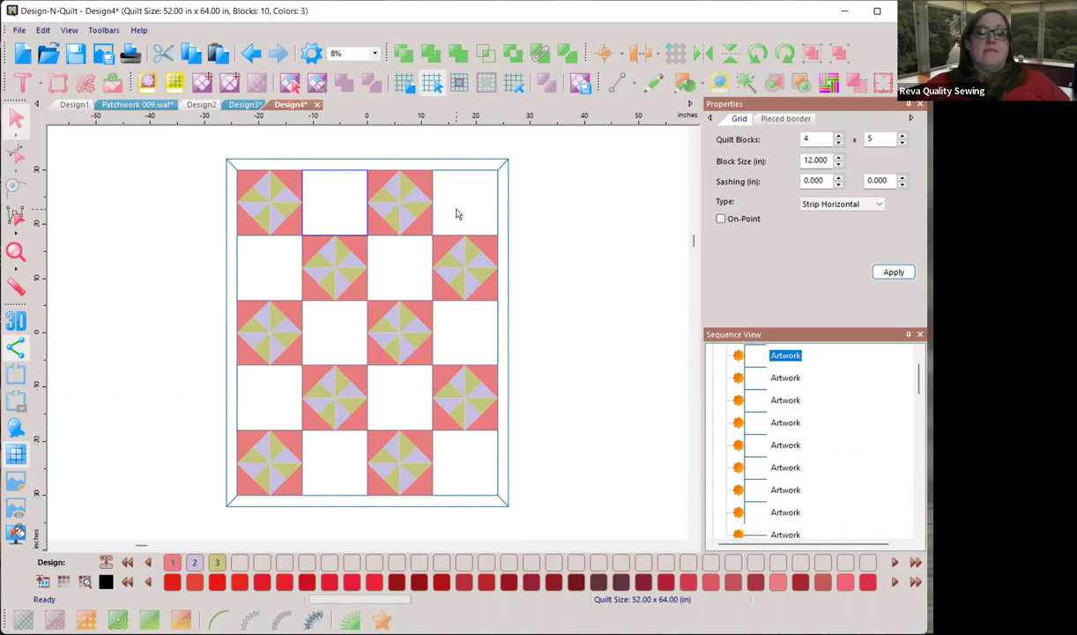
ctrl+click(443, 212)
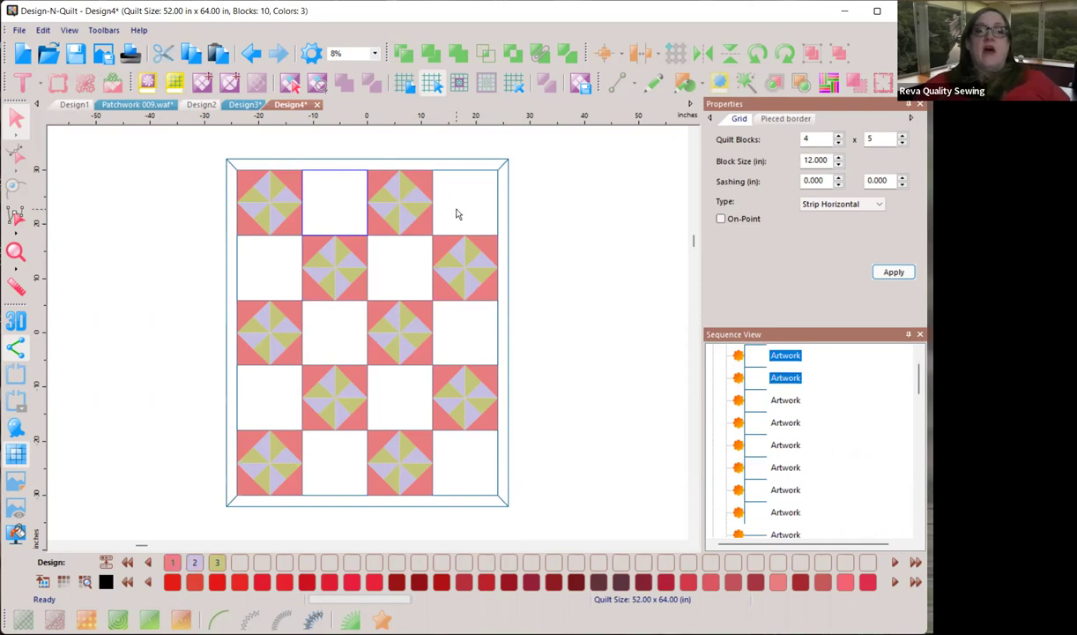
click(333, 204)
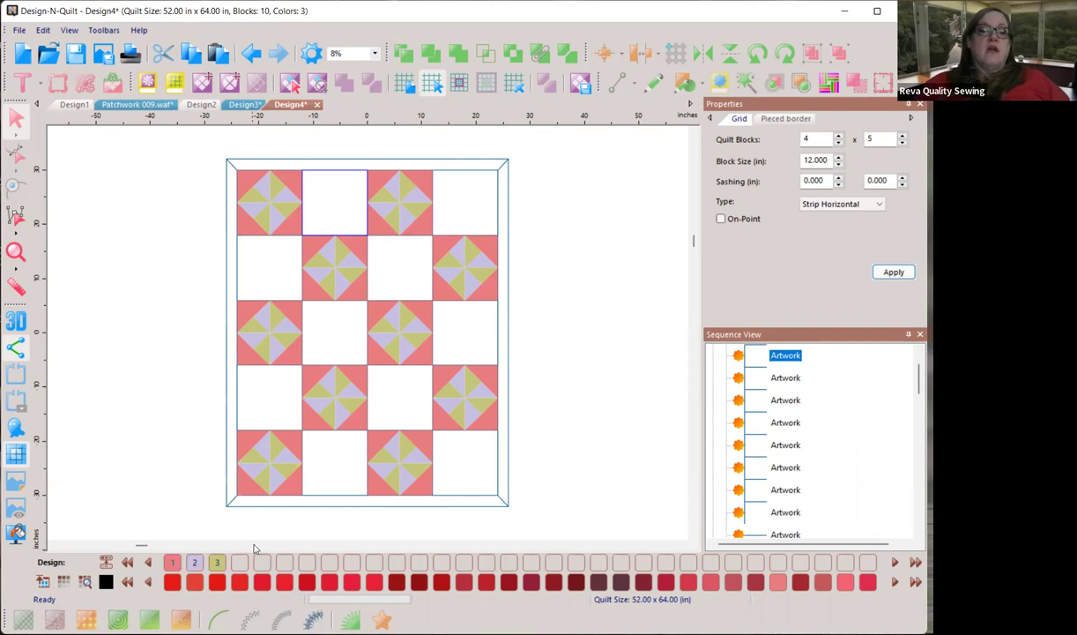
click(195, 564)
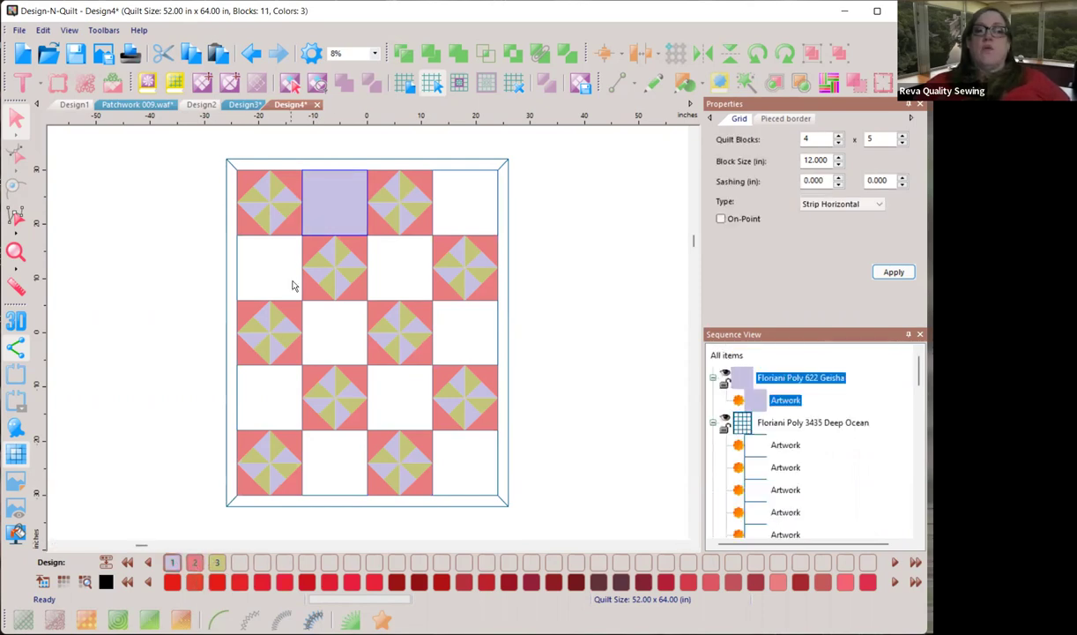
- Try to paste into every other block, starting from the solid lavender block
right_click(325, 223)
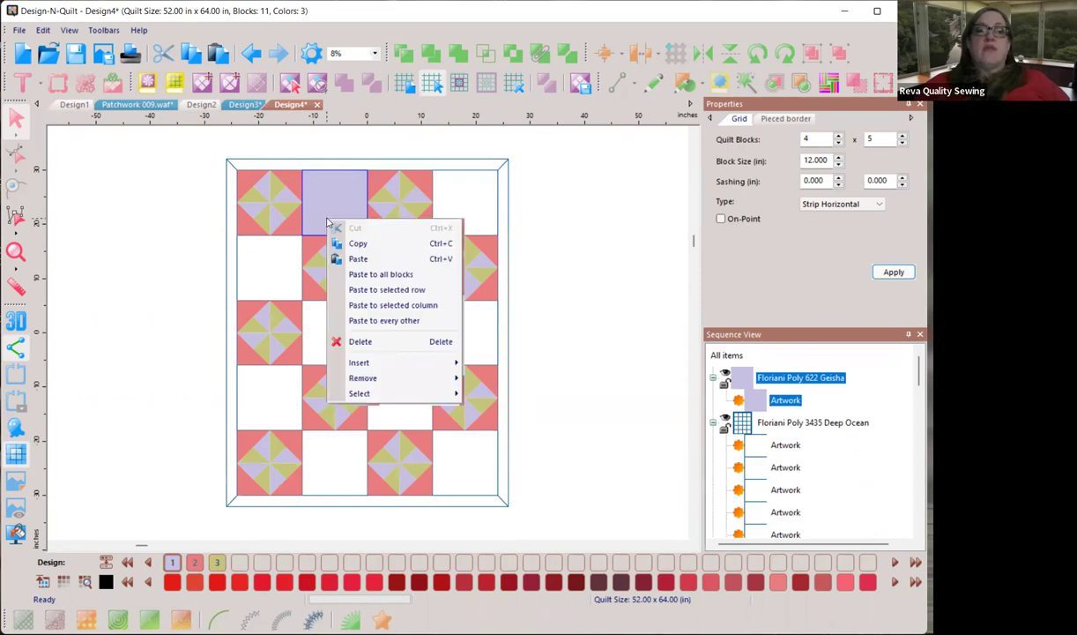
click(362, 320)
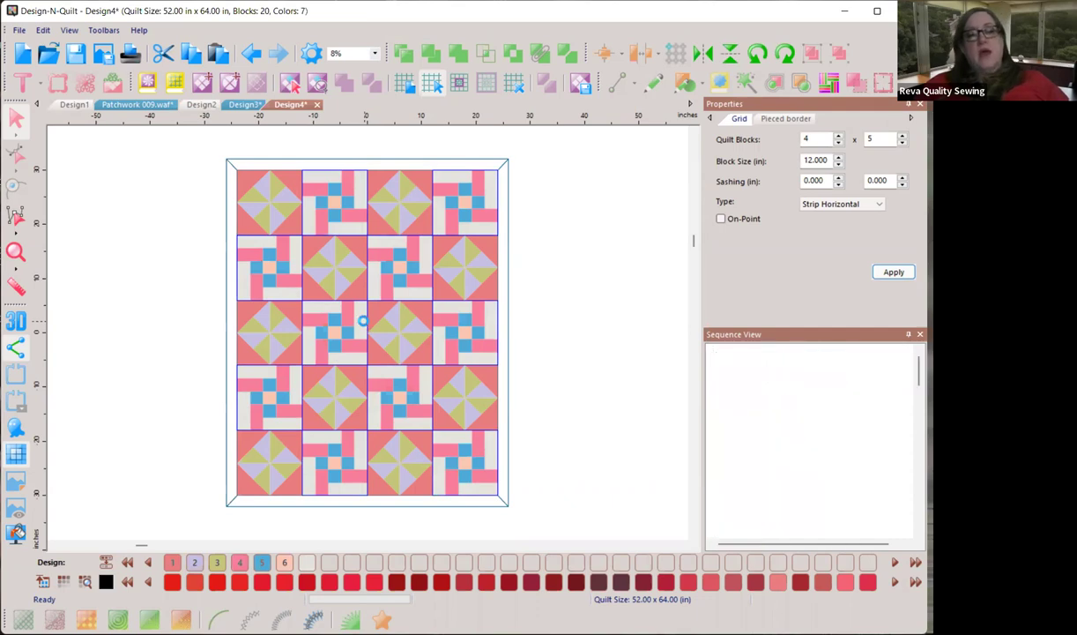
- Copy the solid block, paste it into every other block, and fill the pasted blocks with lavender Floriani Poly 622 Geisha
right_click(340, 213)
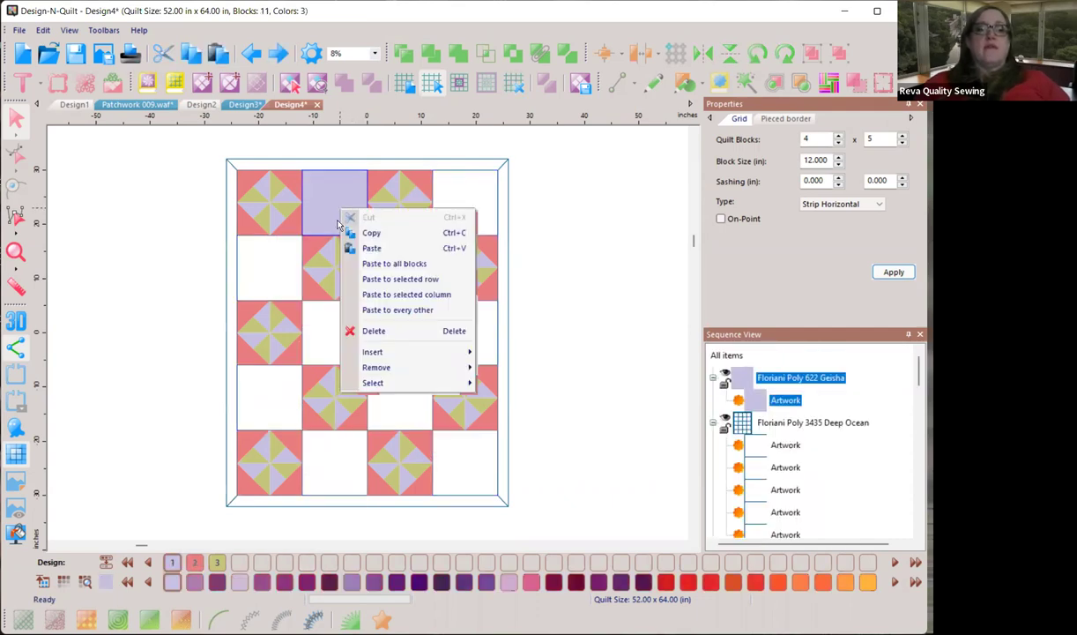
click(334, 212)
right_click(336, 211)
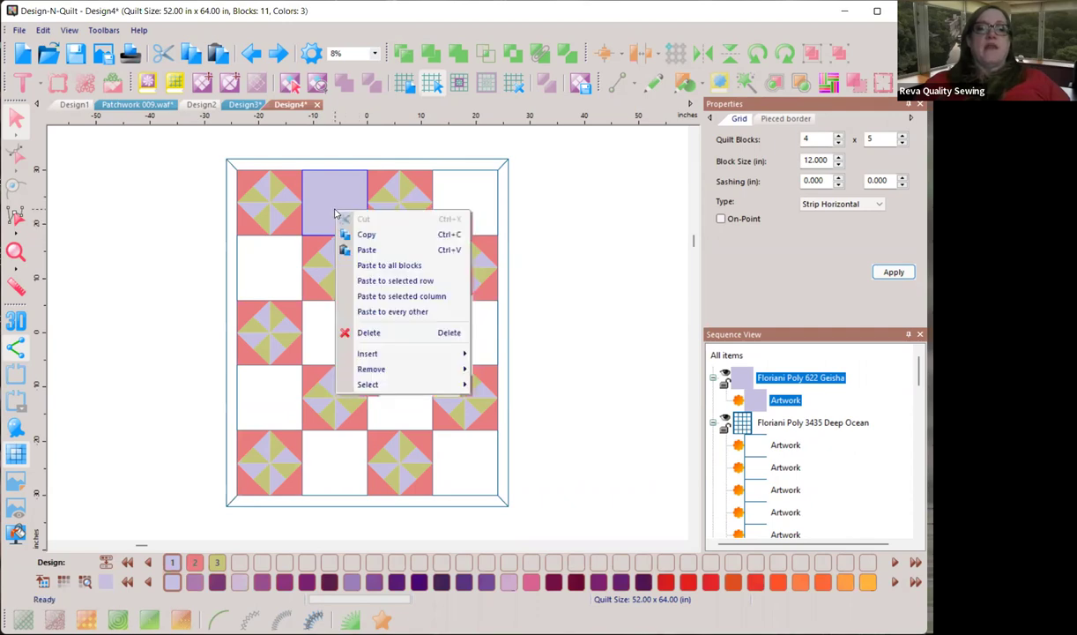
click(365, 252)
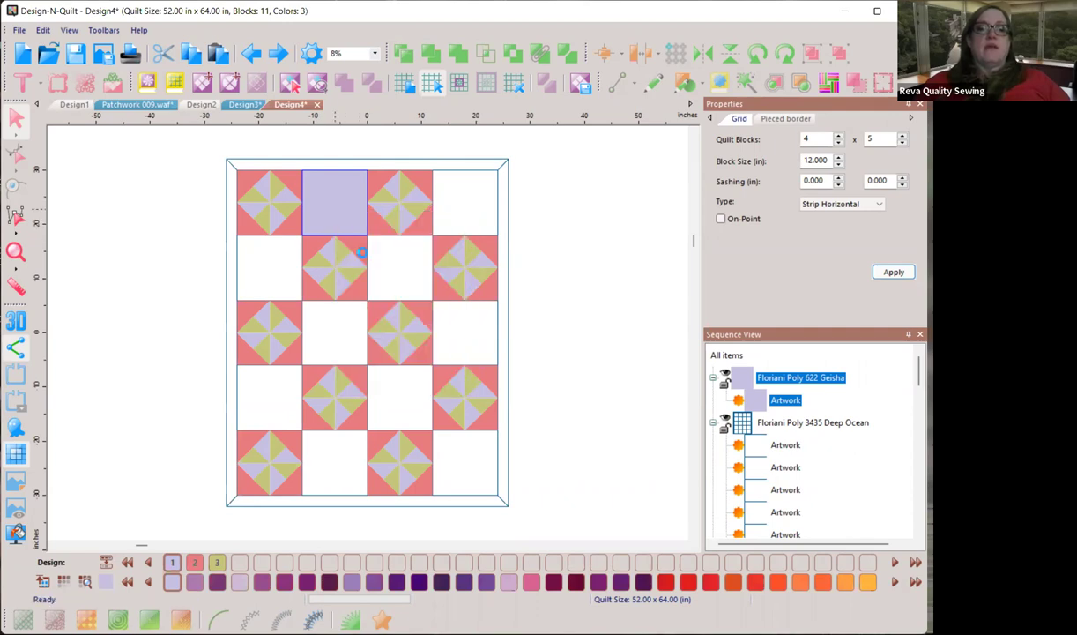
right_click(341, 214)
click(384, 312)
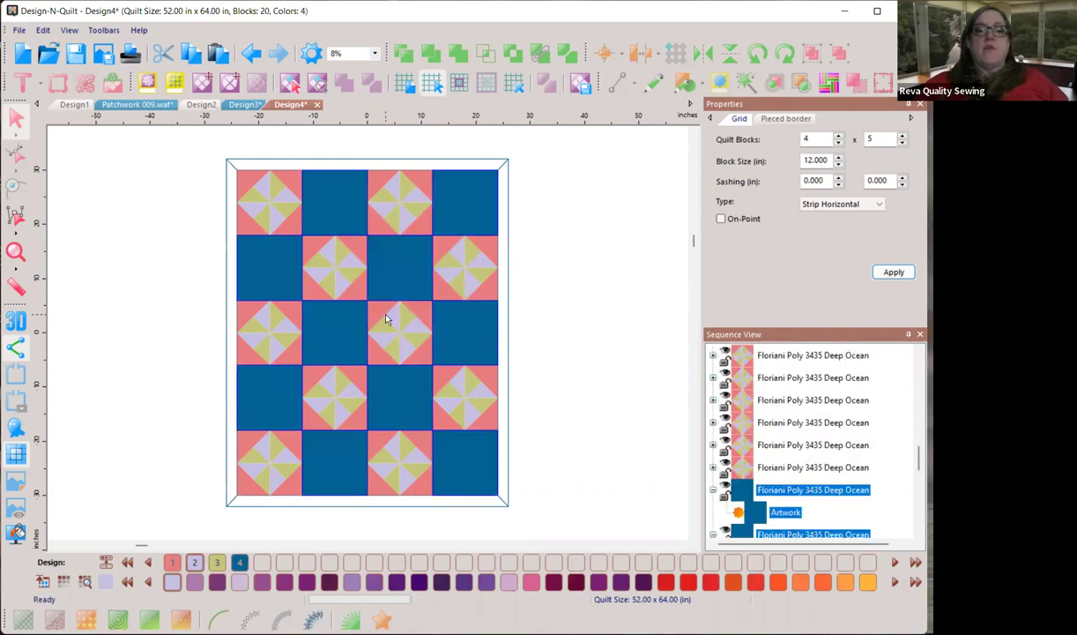
click(193, 565)
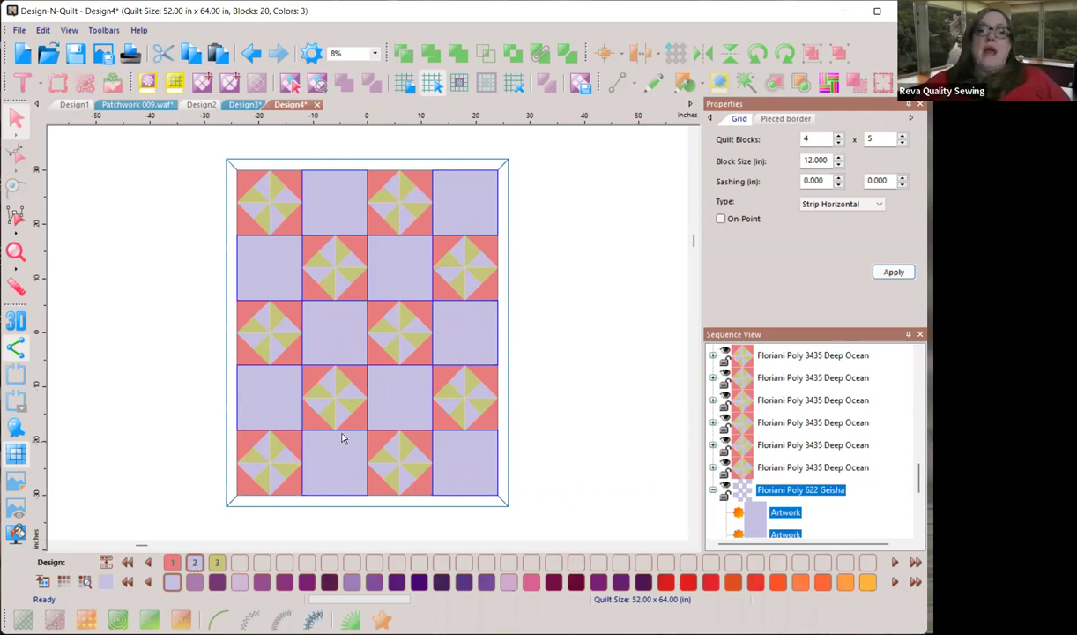
- Select the quilt border and set its left, top, right and bottom widths to 4 inches
click(502, 248)
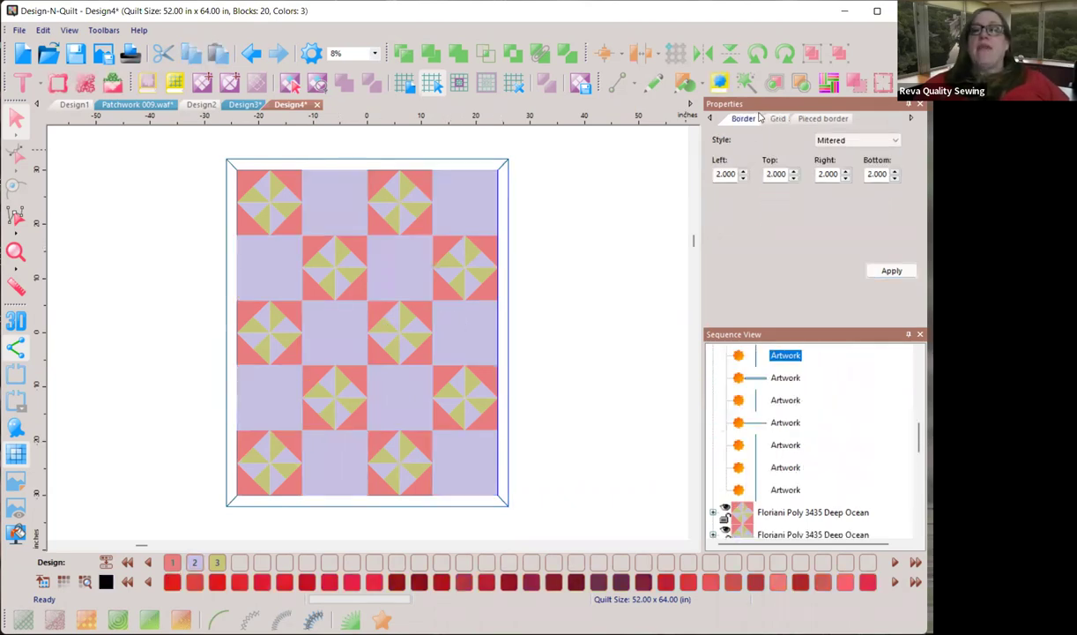
double_click(728, 174)
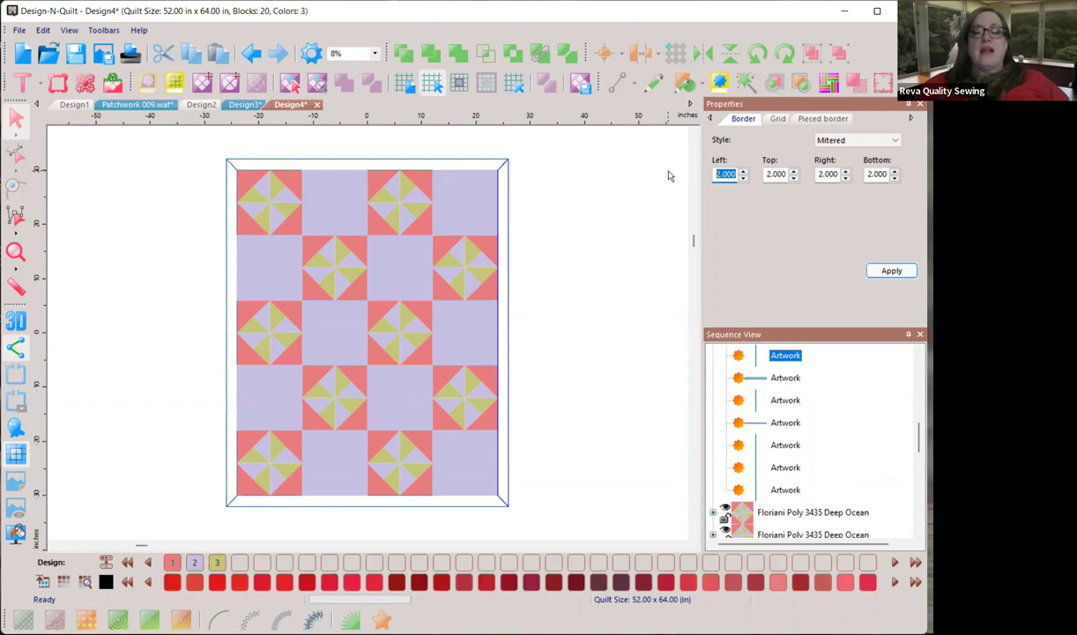
text(4)
key(Tab)
text(4)
key(Tab)
text(4)
key(Tab)
text(4)
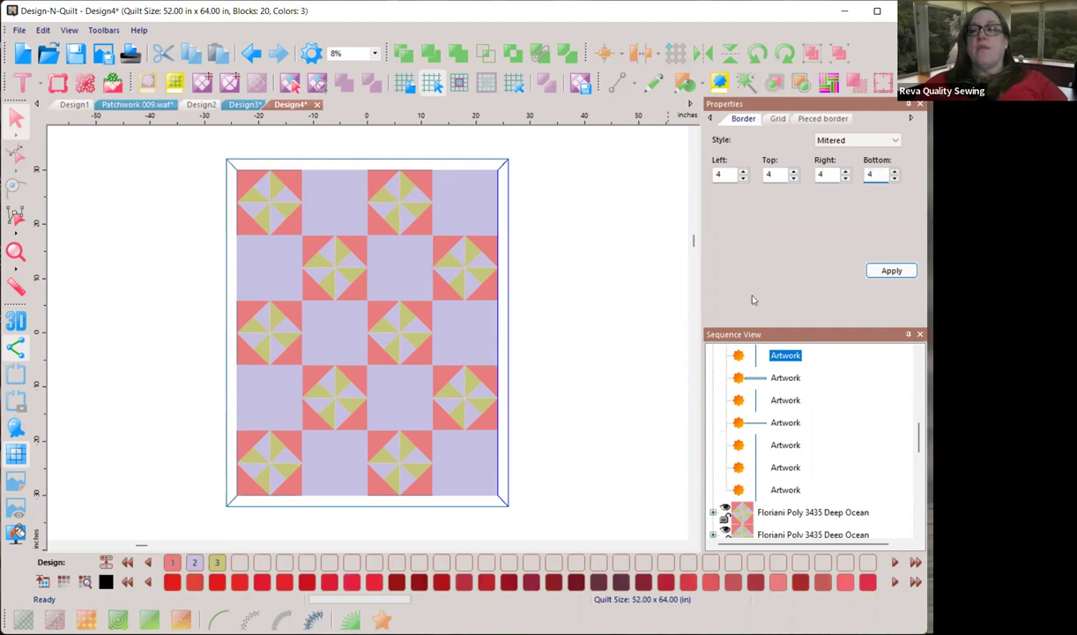
click(879, 269)
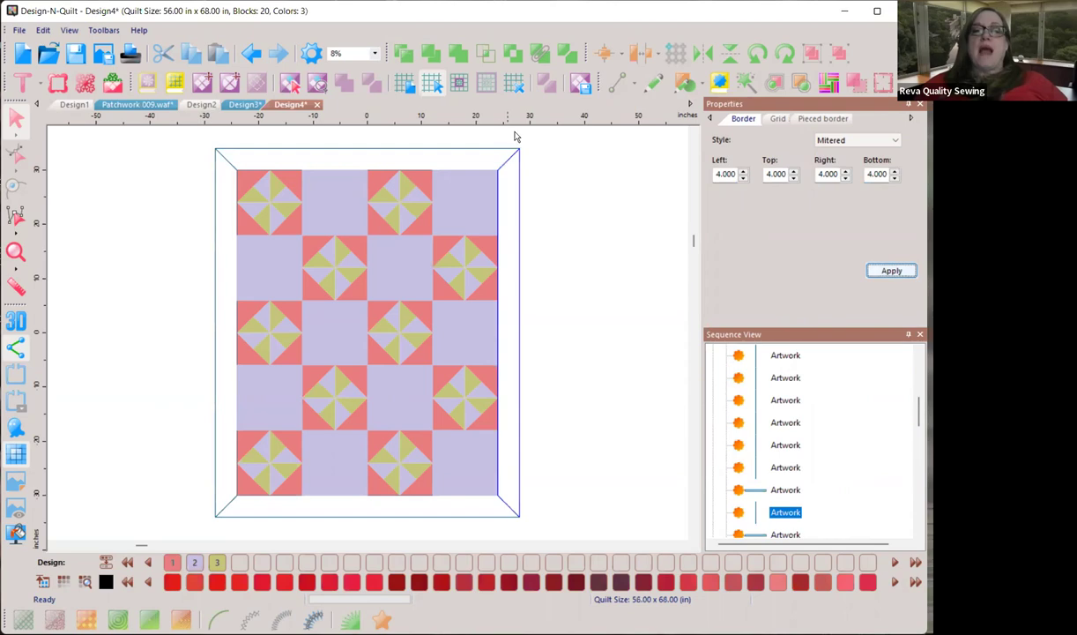
- Change the quilt border style to Blocked and fill the four border strips with Floriani Poly 1600 Light Mulberry
click(838, 141)
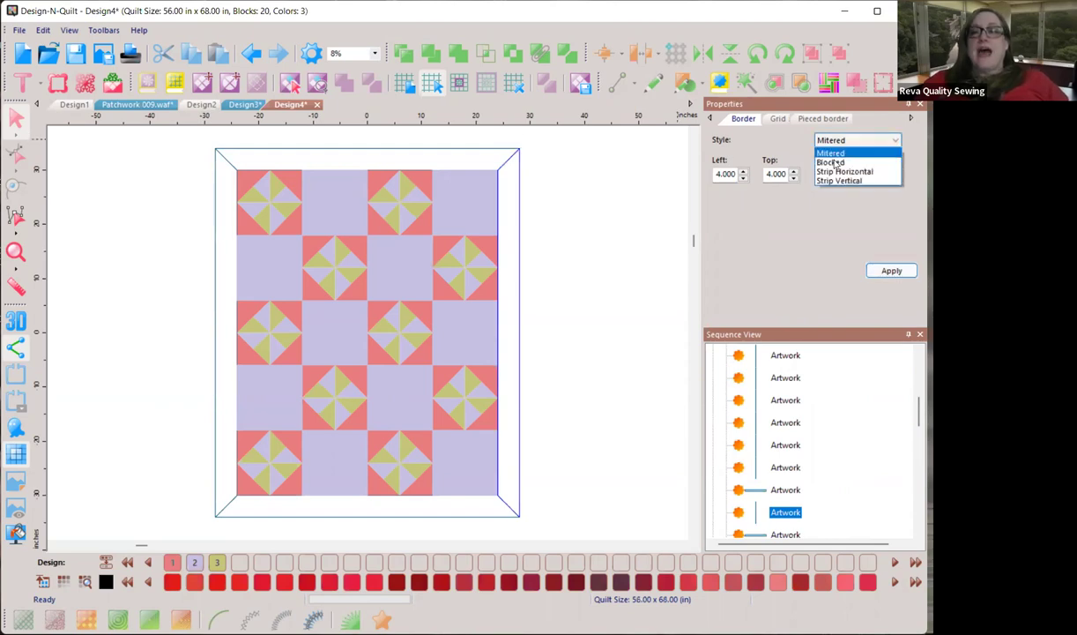
click(834, 163)
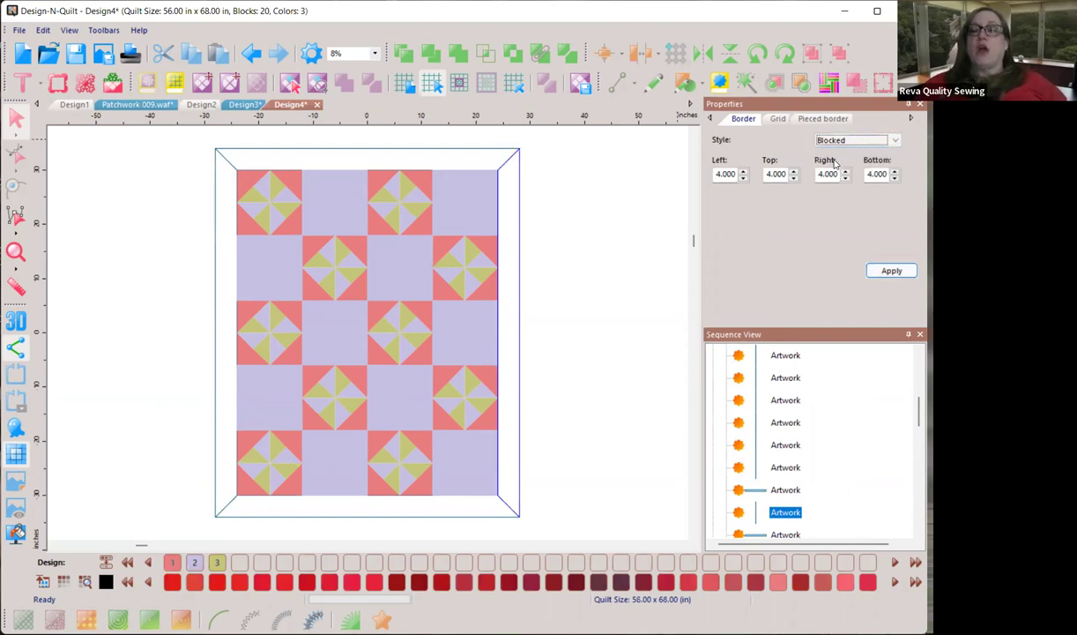
click(889, 270)
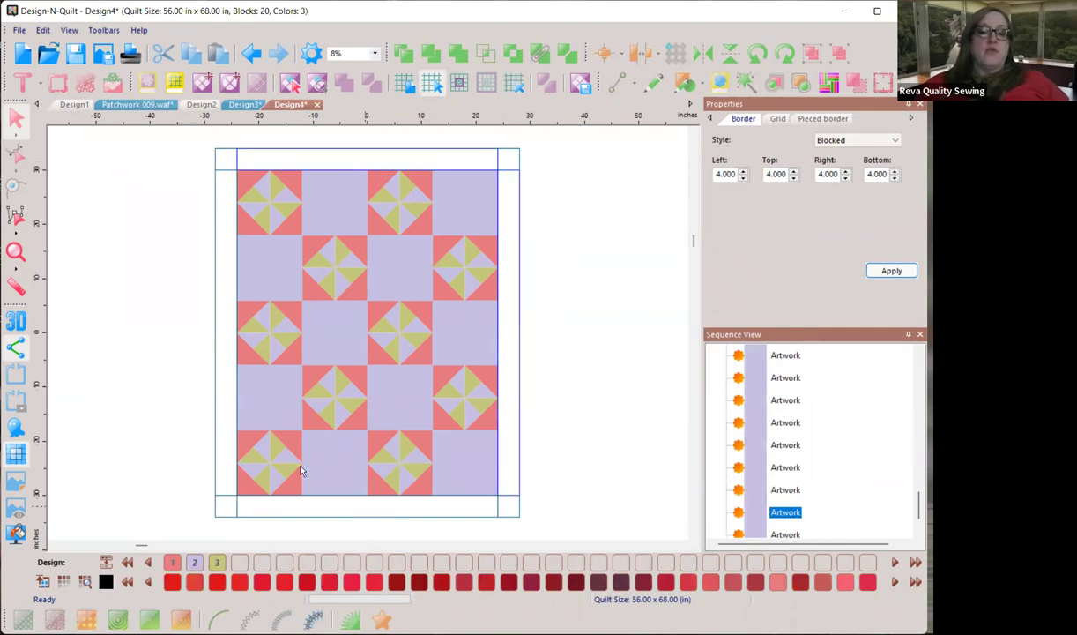
click(172, 562)
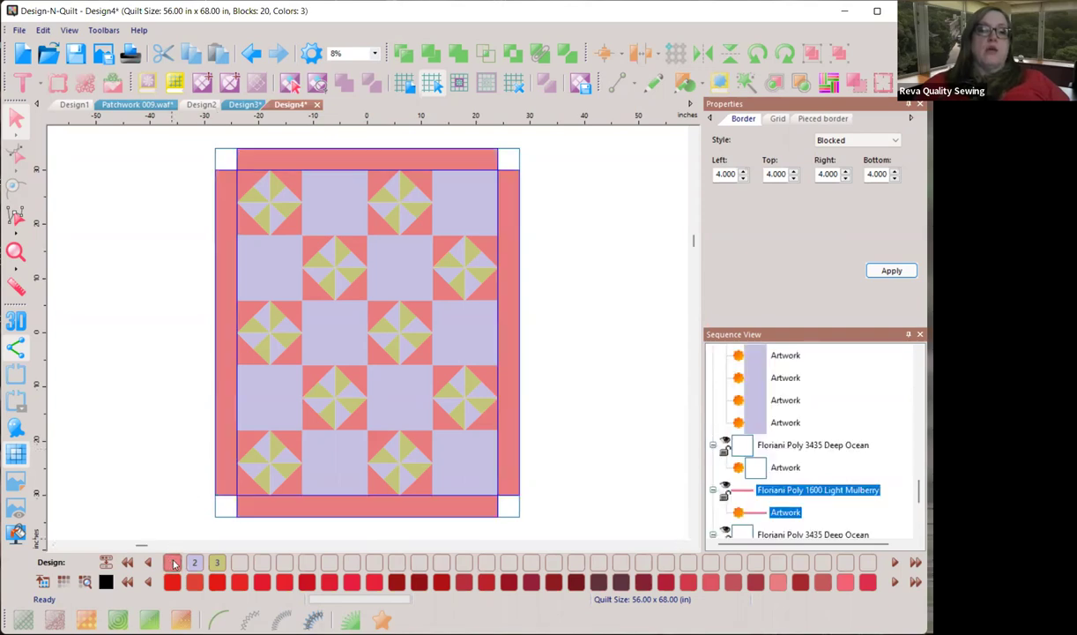
click(204, 492)
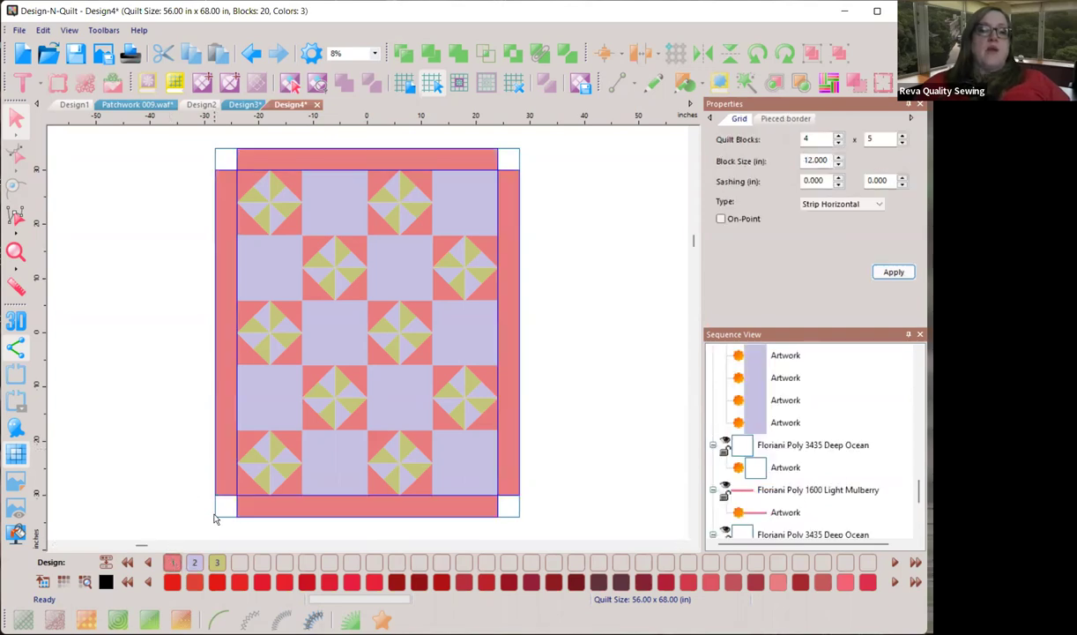
- Fill the four corner squares of the border with the design's green thread color, Floriani Poly 236 Ashen Green
click(224, 167)
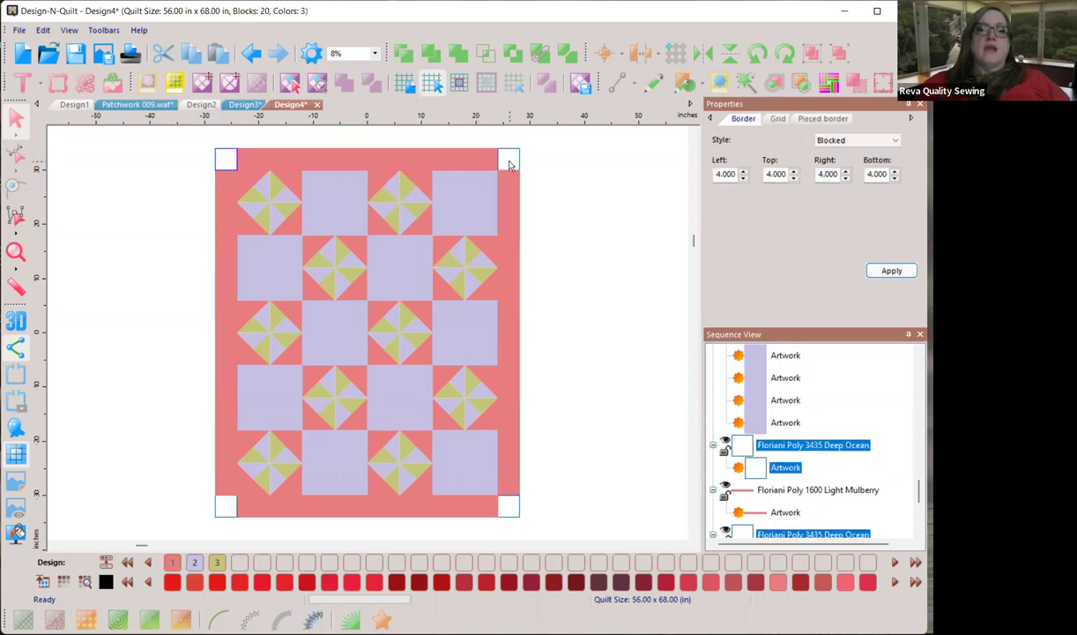
click(216, 562)
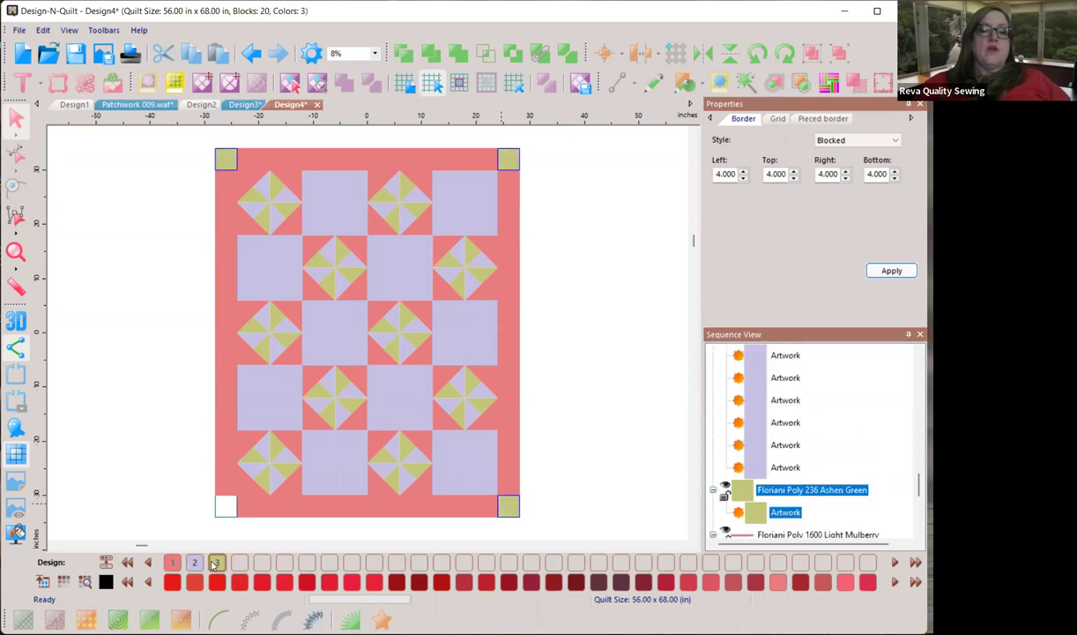
click(222, 503)
click(226, 506)
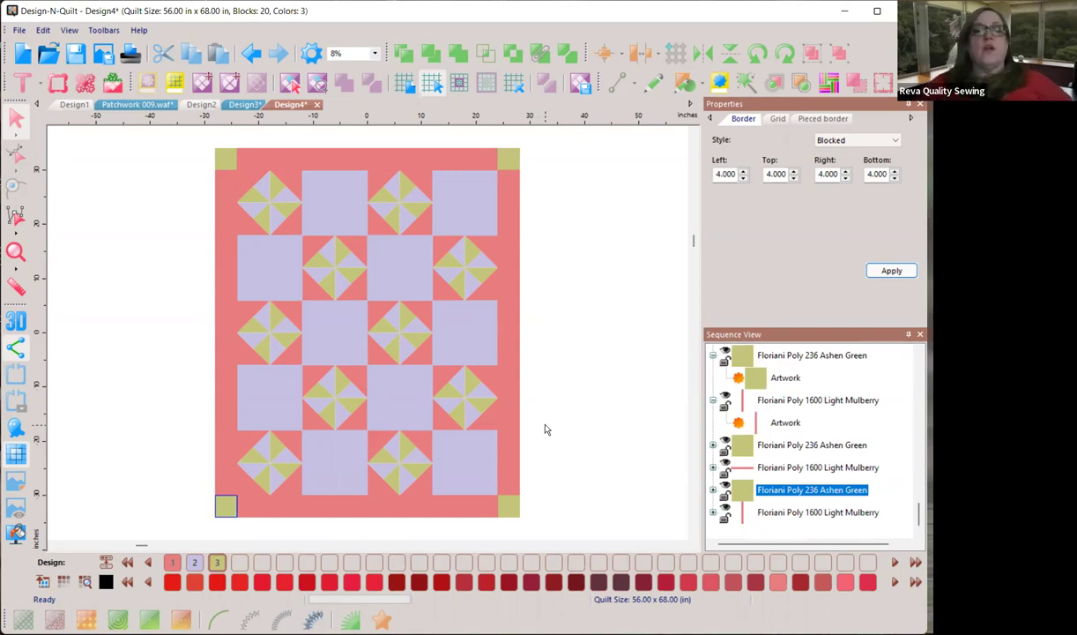
- Add a second border around the quilt and change its style to Mitered
click(462, 86)
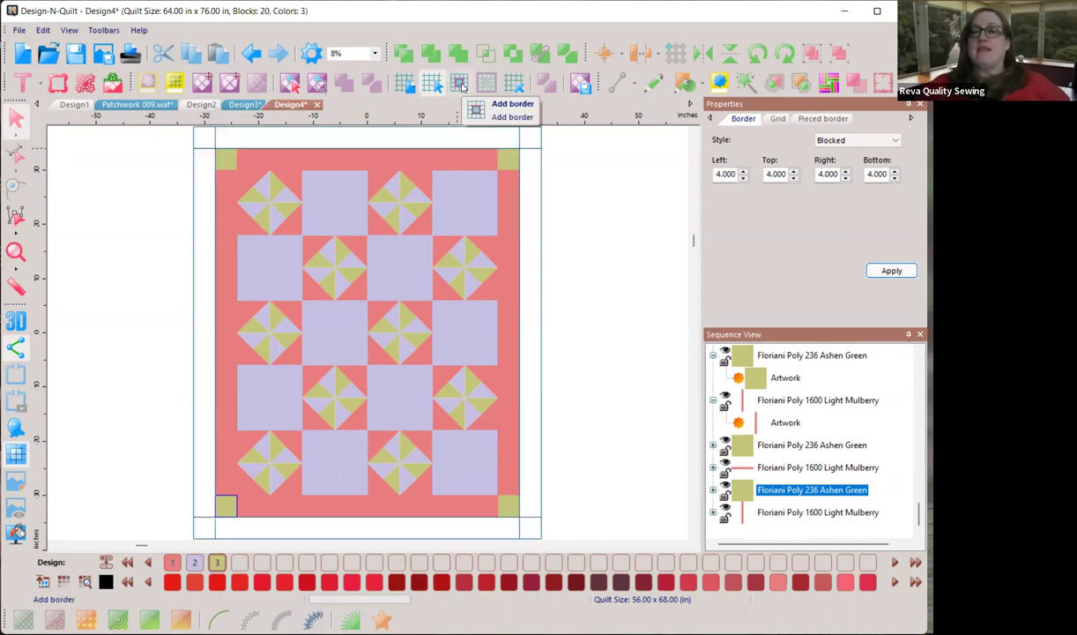
click(844, 141)
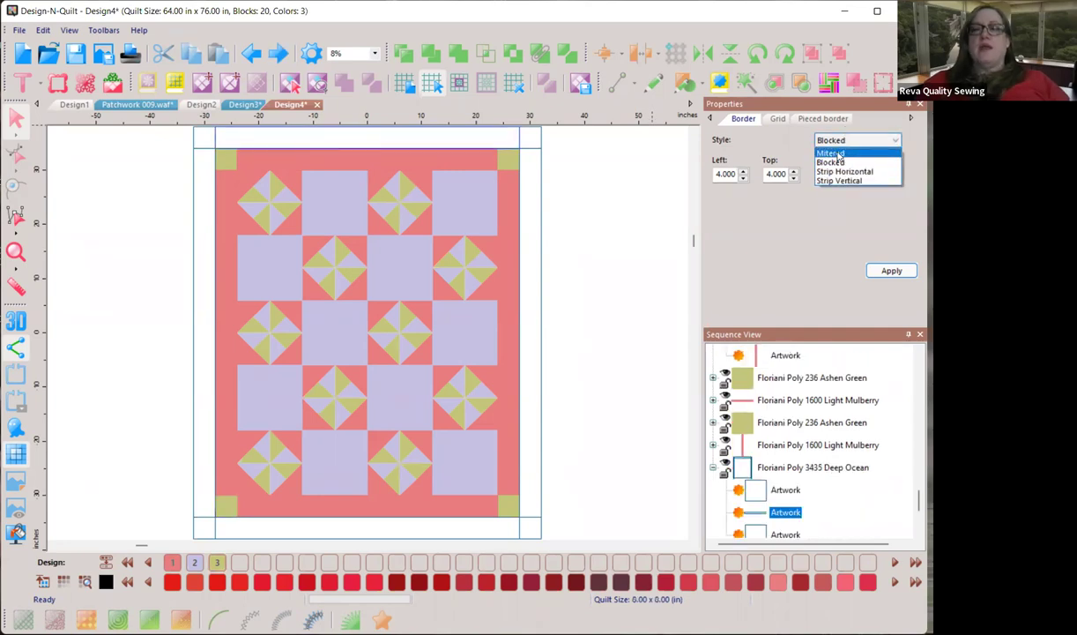
click(838, 154)
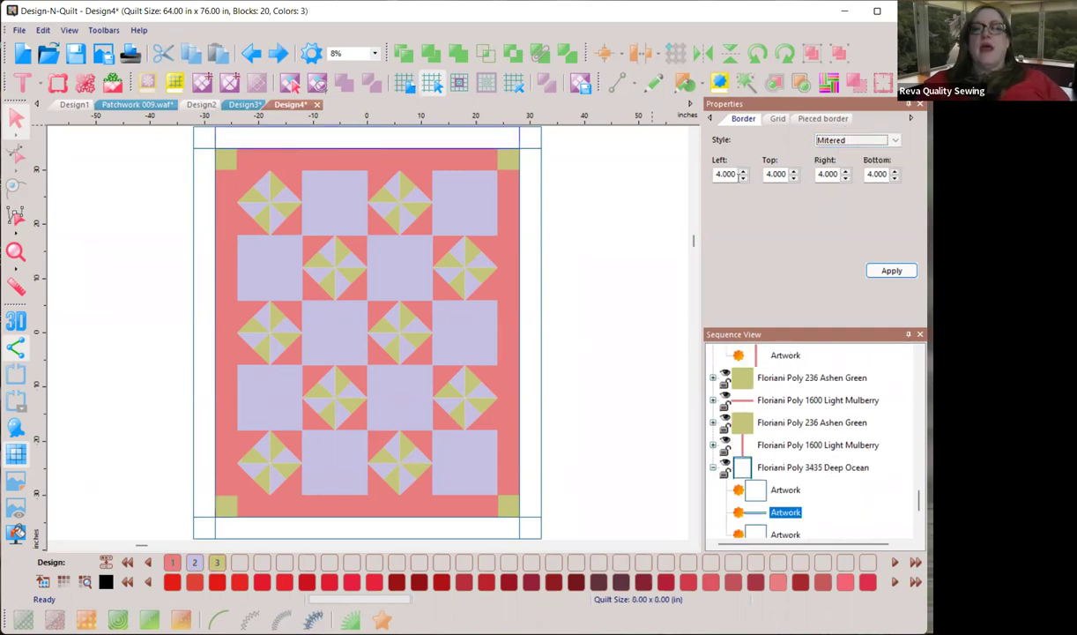
click(880, 271)
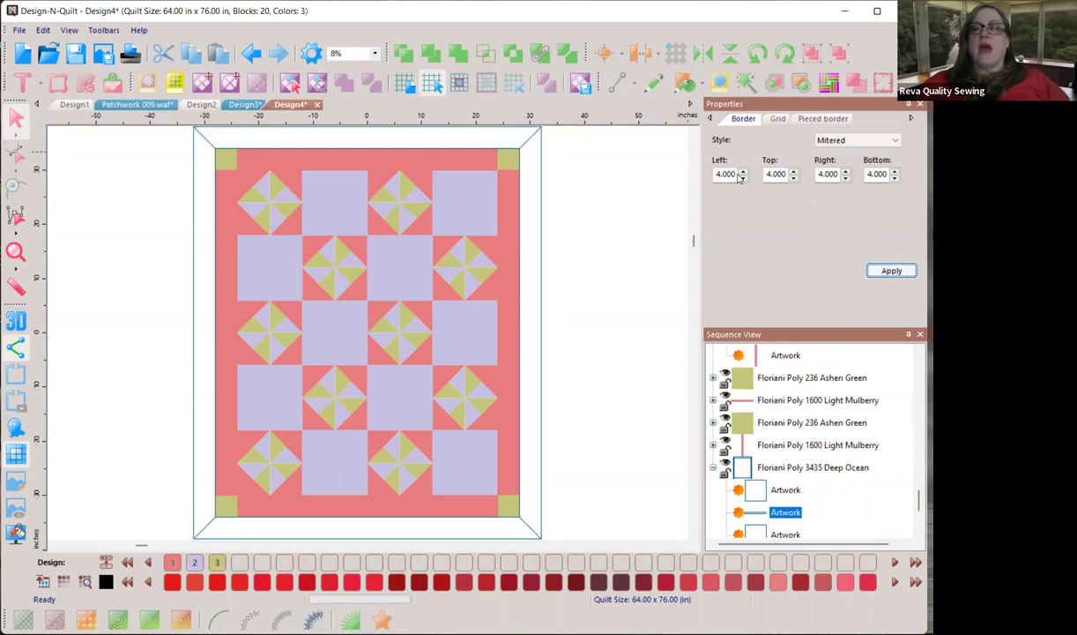
- Set the outer border's width to 1 inch on all four sides and fill it with Floriani Poly 622 Geisha
drag(733, 173, 666, 178)
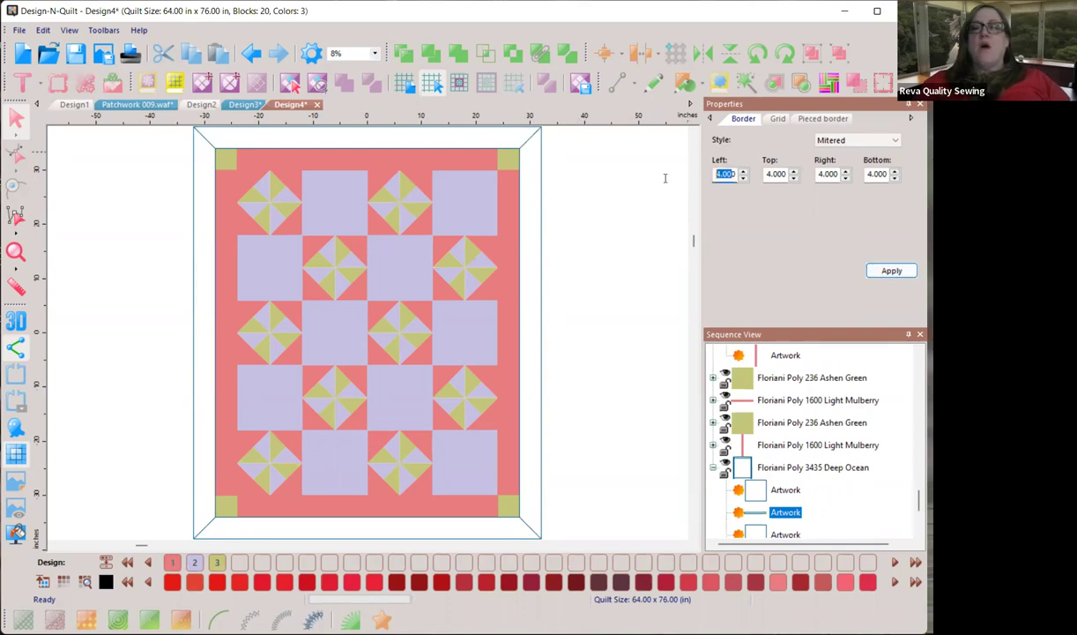
text(0)
key(Return)
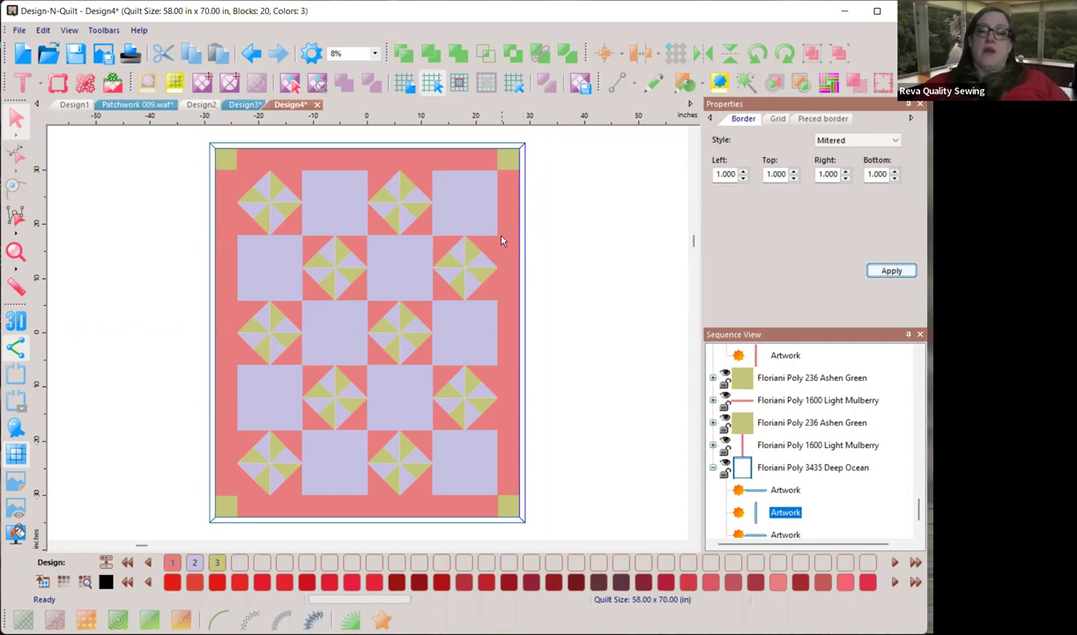
click(772, 468)
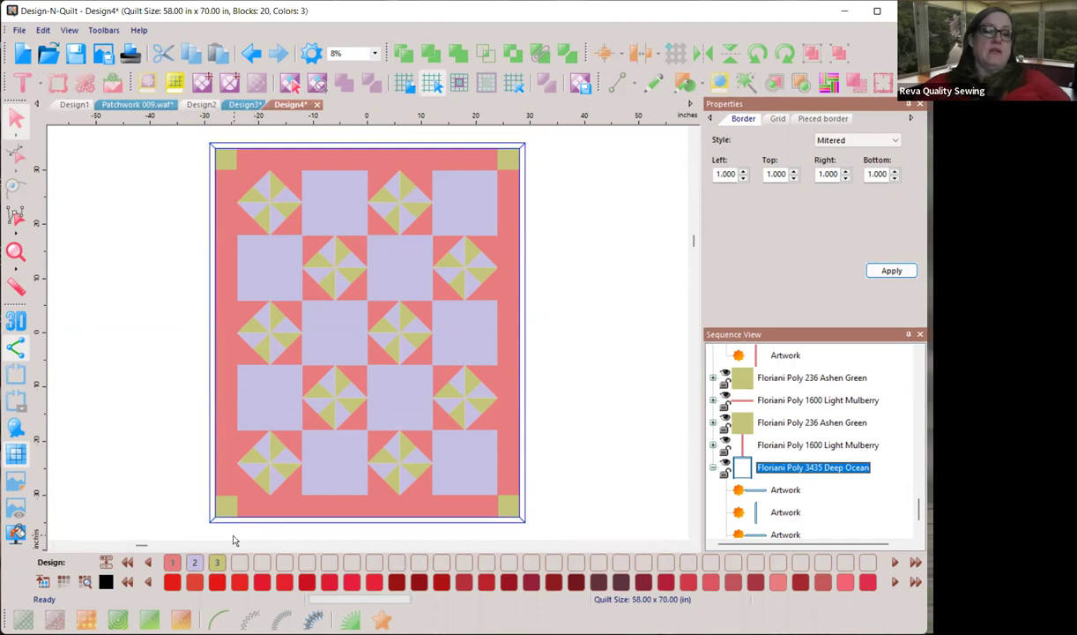
click(195, 563)
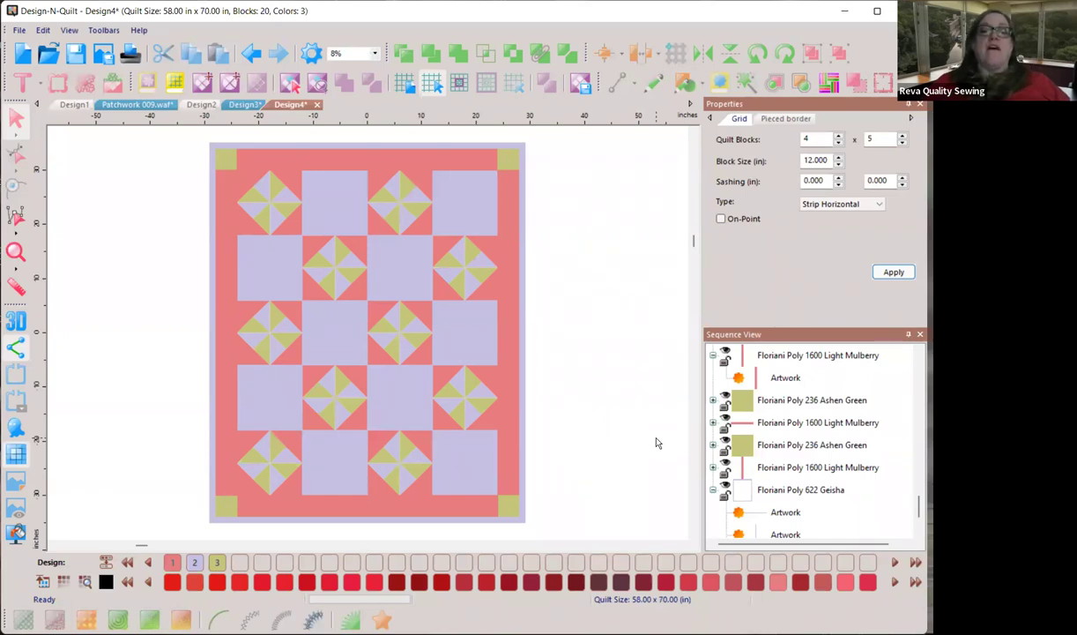
- Open the print preview of the quilt and accept the current print settings
click(21, 30)
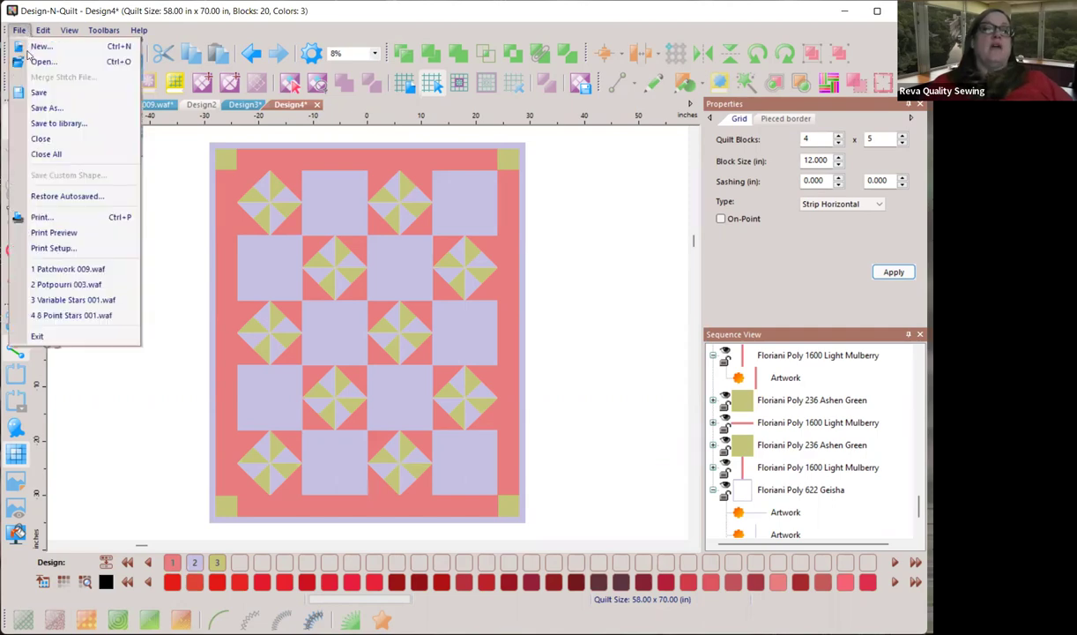
click(32, 232)
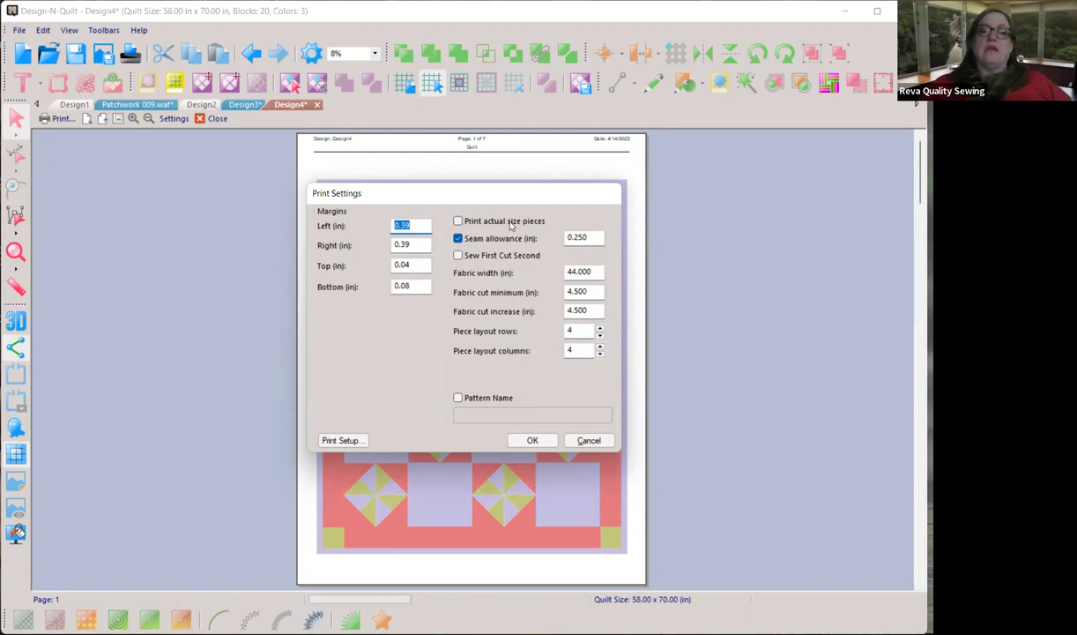
click(532, 440)
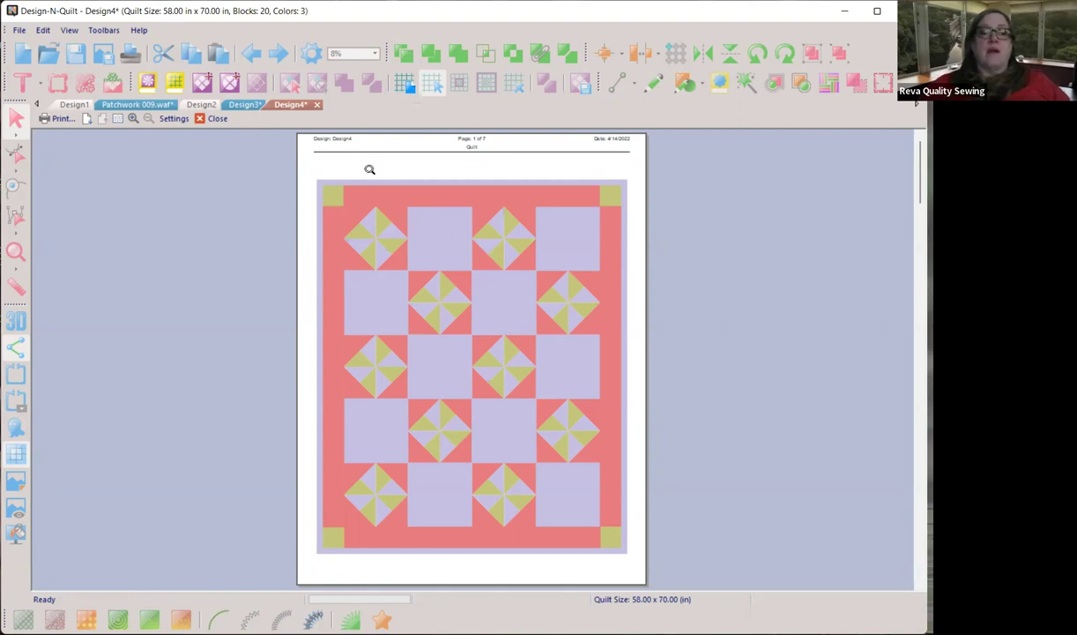
- Review the quilt information page at a larger zoom and the first page of cutting instructions in the print preview
click(87, 120)
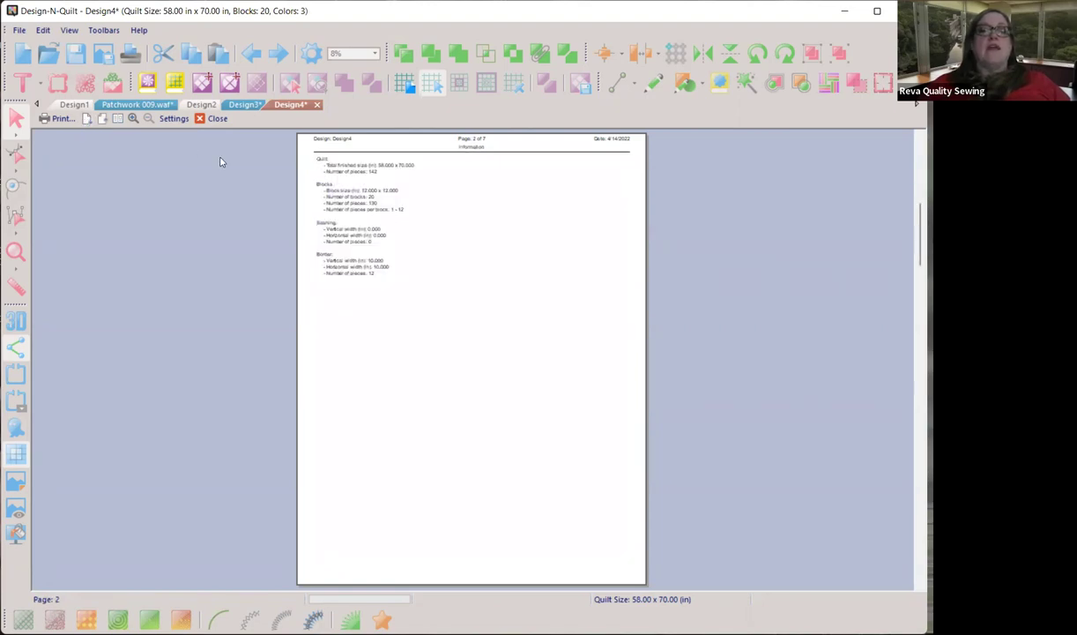
click(300, 160)
click(337, 198)
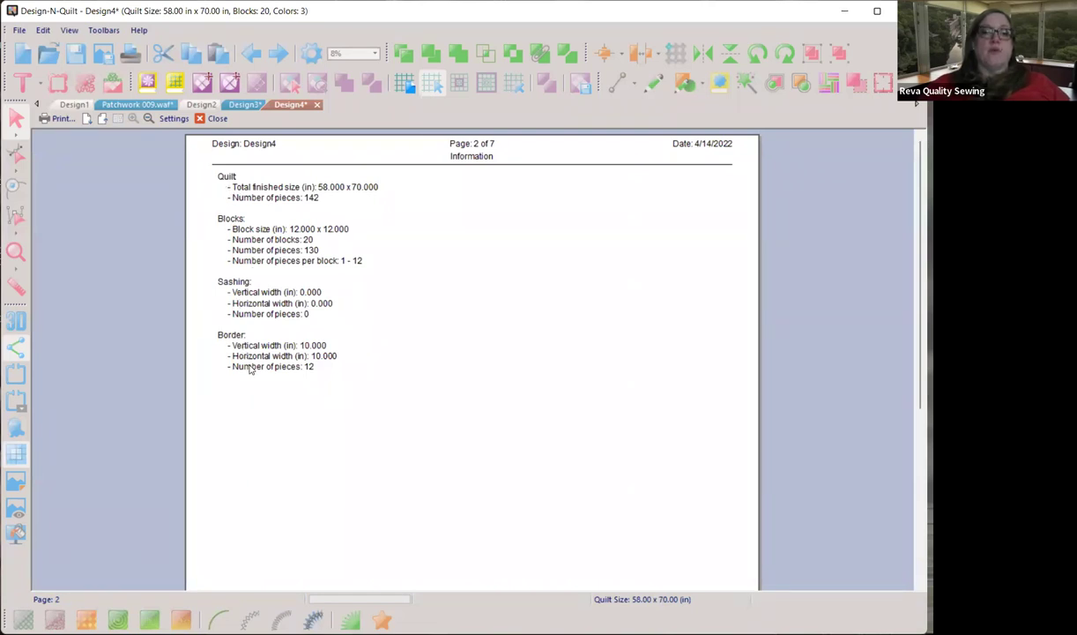
click(87, 119)
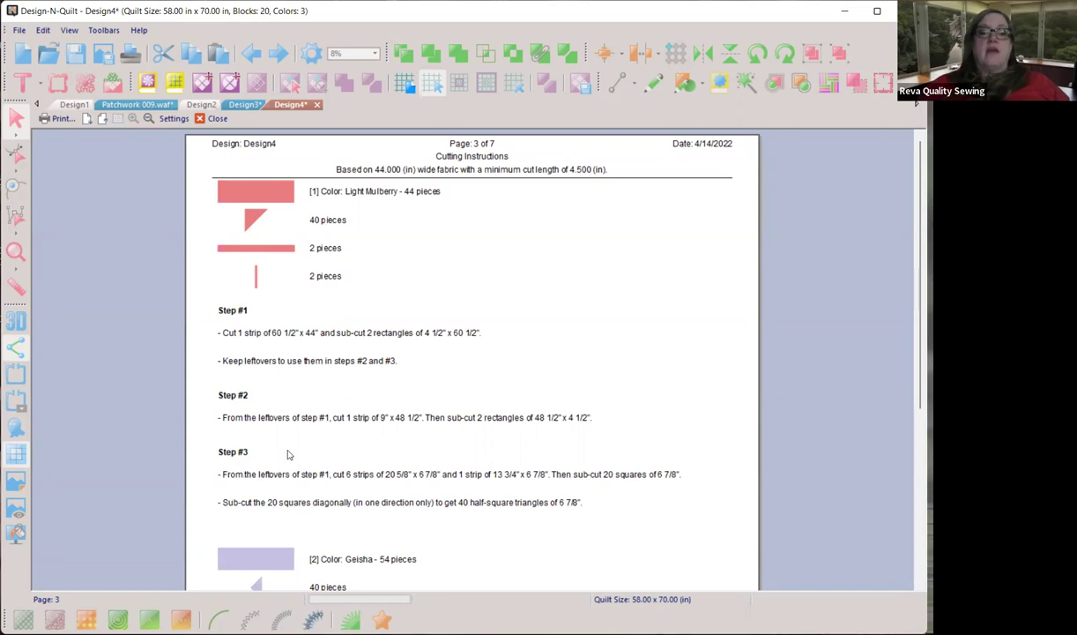
- Review the piece layout and the numbered block placement diagram on the remaining preview pages, then close the preview
click(85, 119)
click(86, 119)
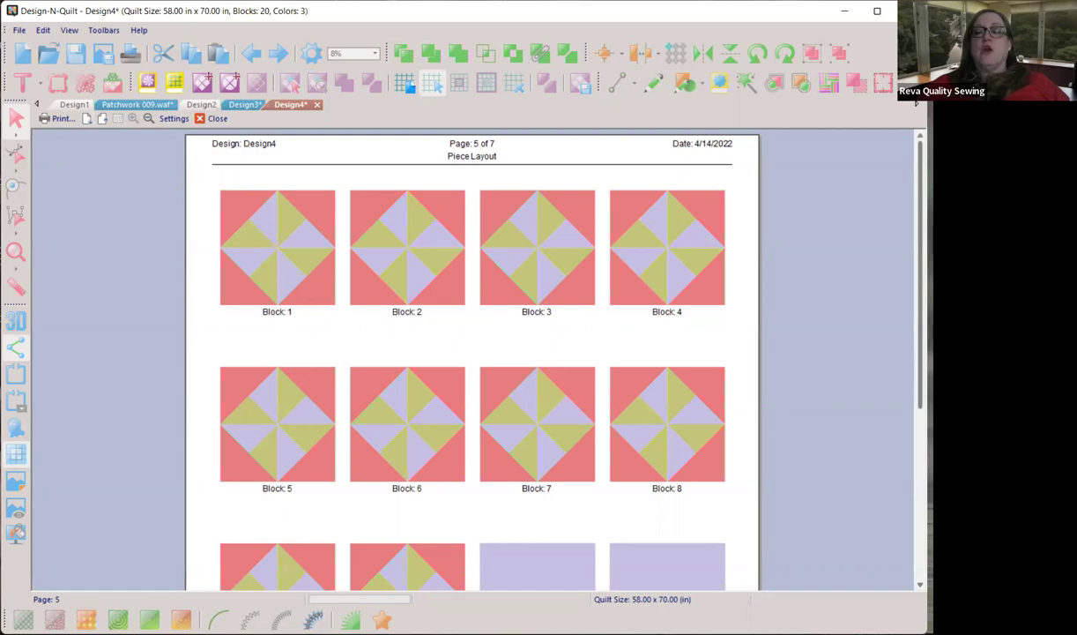
scroll(913, 455, down, 3)
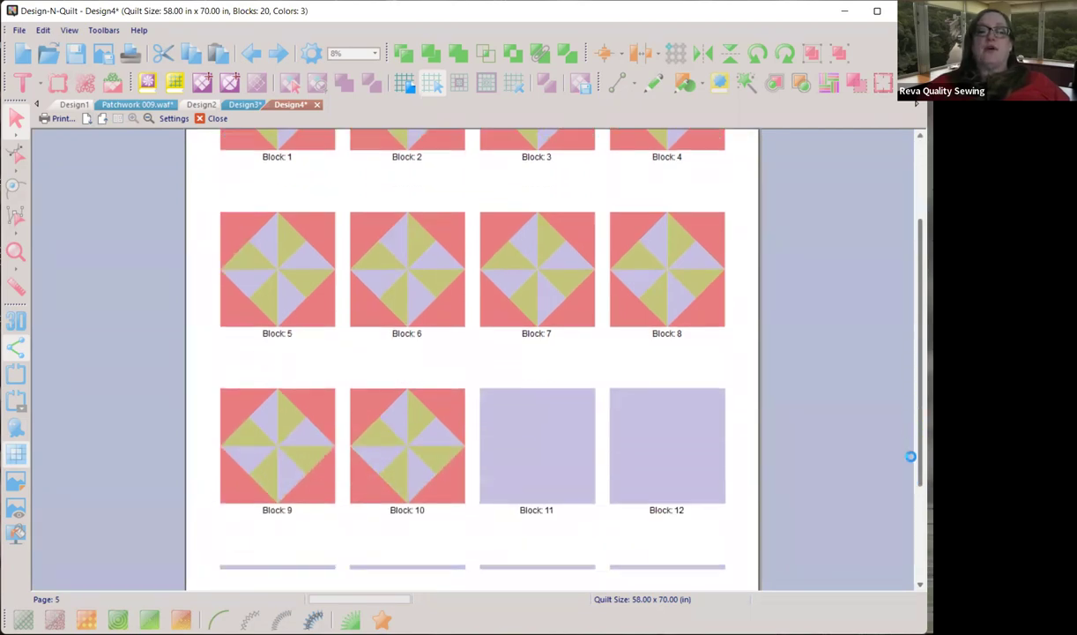
scroll(908, 458, up, 3)
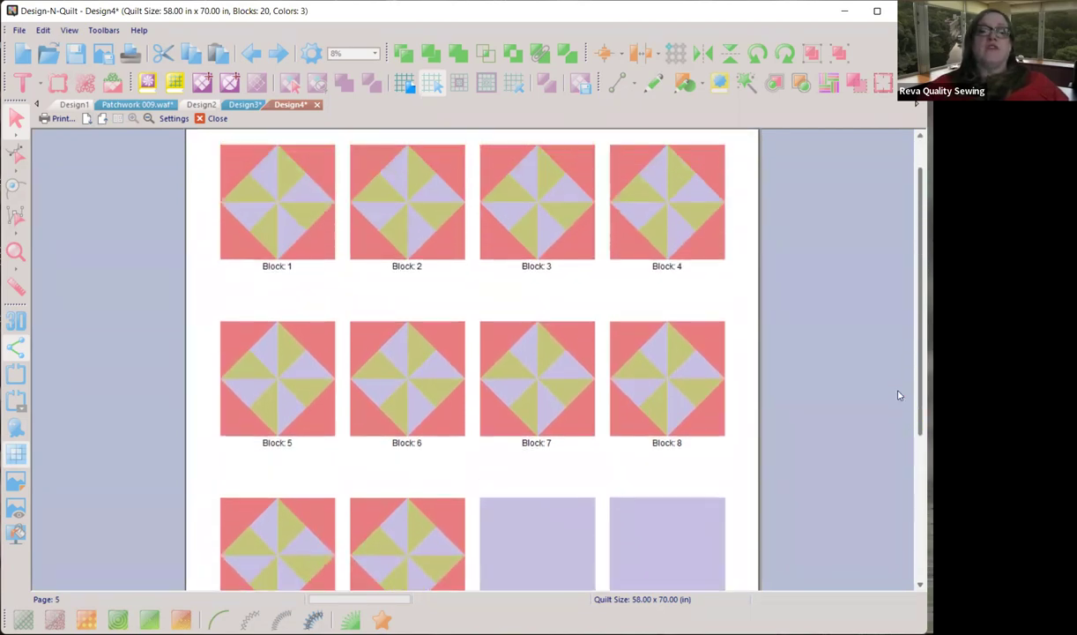
scroll(898, 395, down, 1)
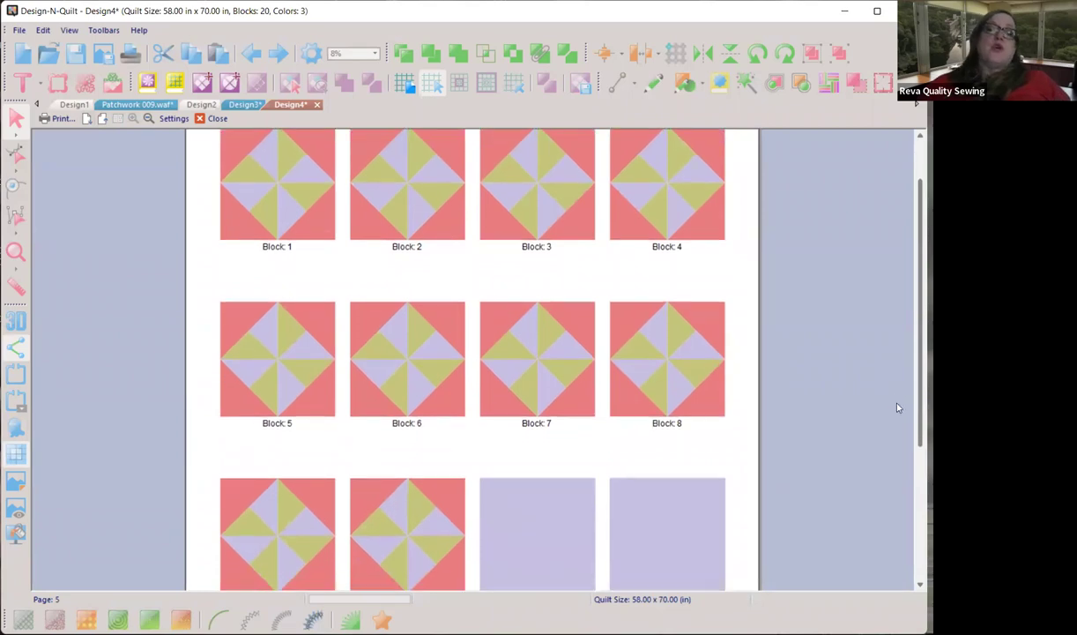
scroll(897, 410, down, 2)
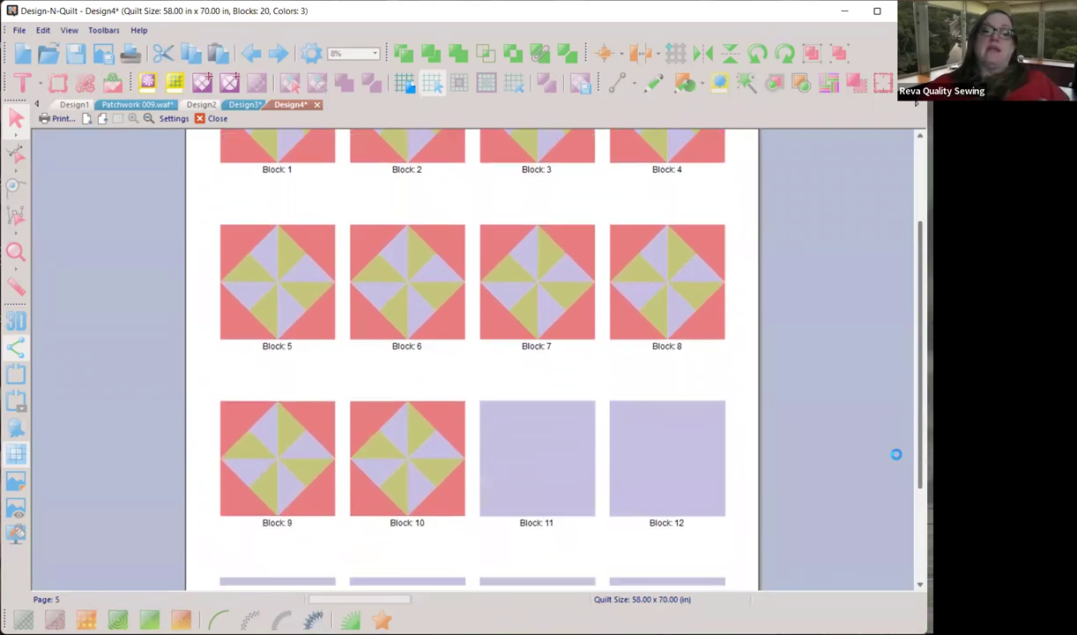
scroll(894, 529, down, 1)
scroll(888, 462, up, 2)
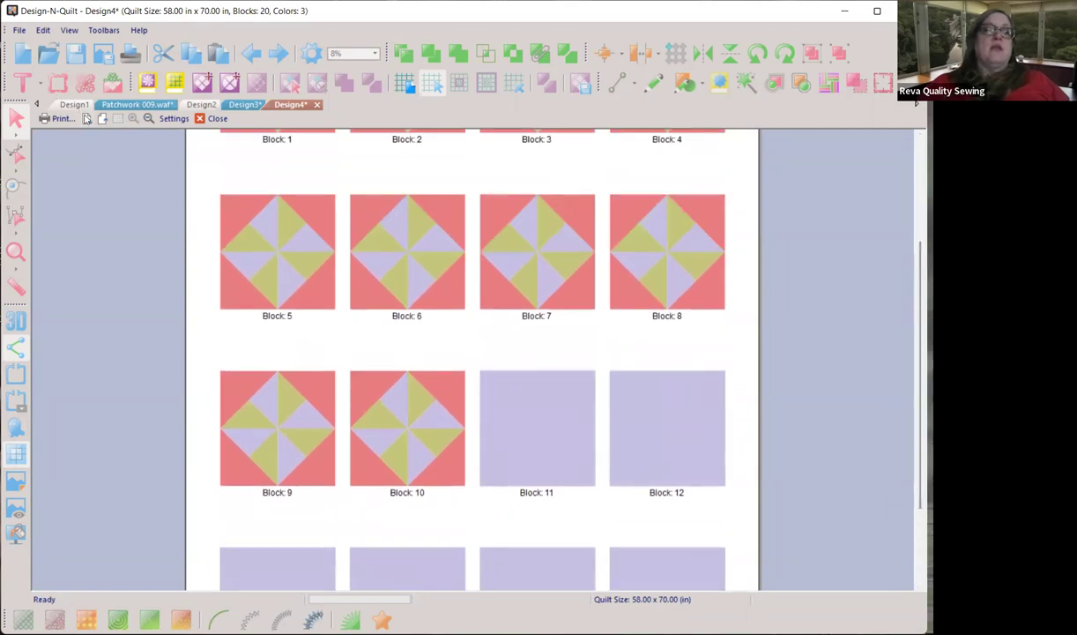
click(87, 119)
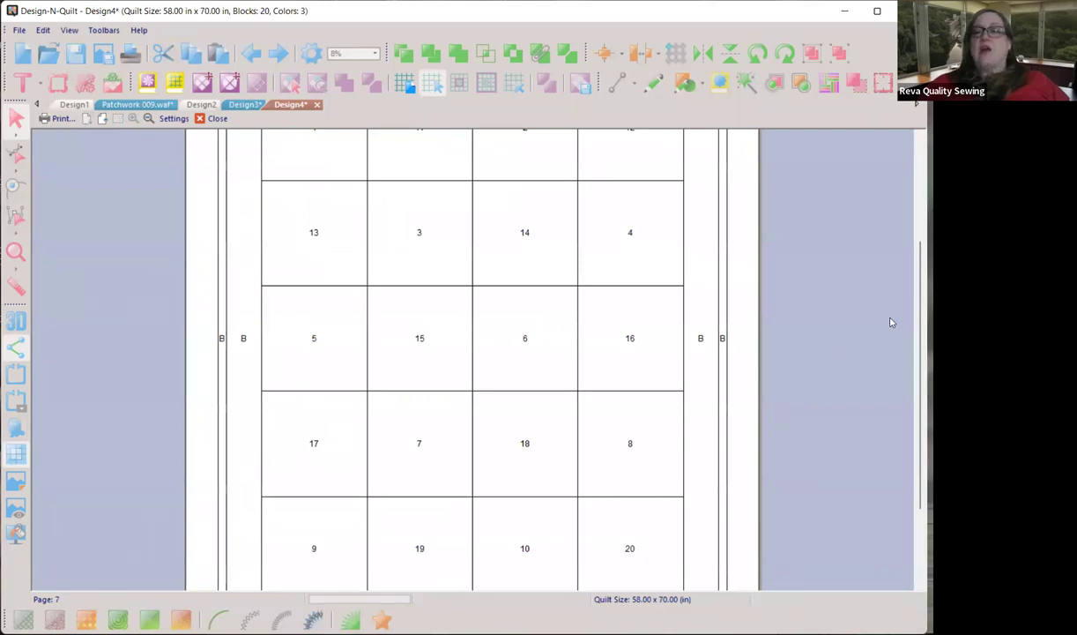
scroll(900, 230, up, 3)
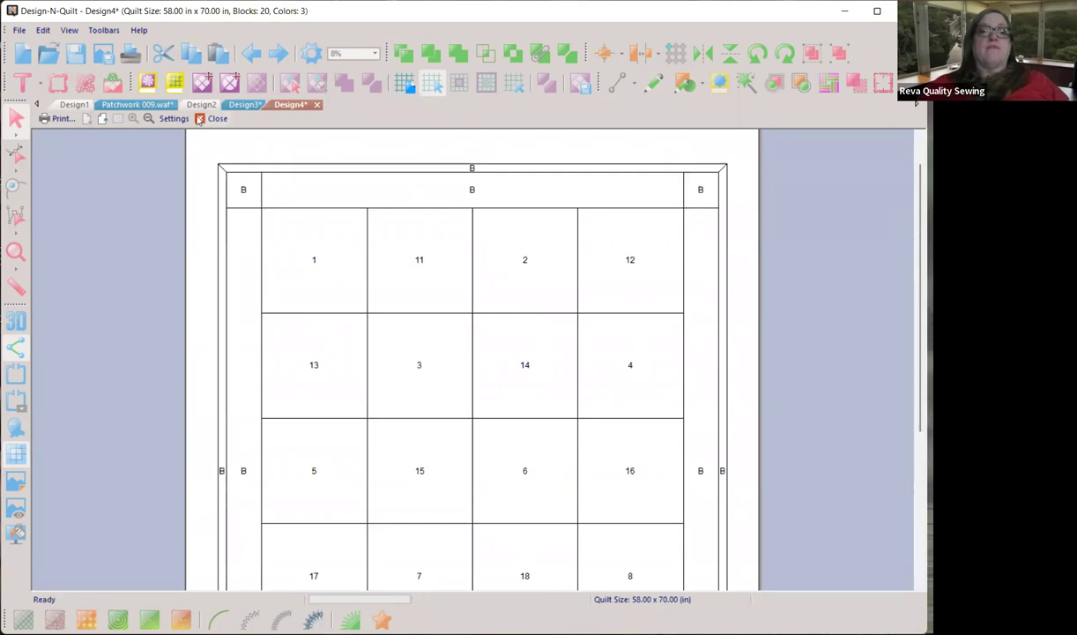
click(199, 119)
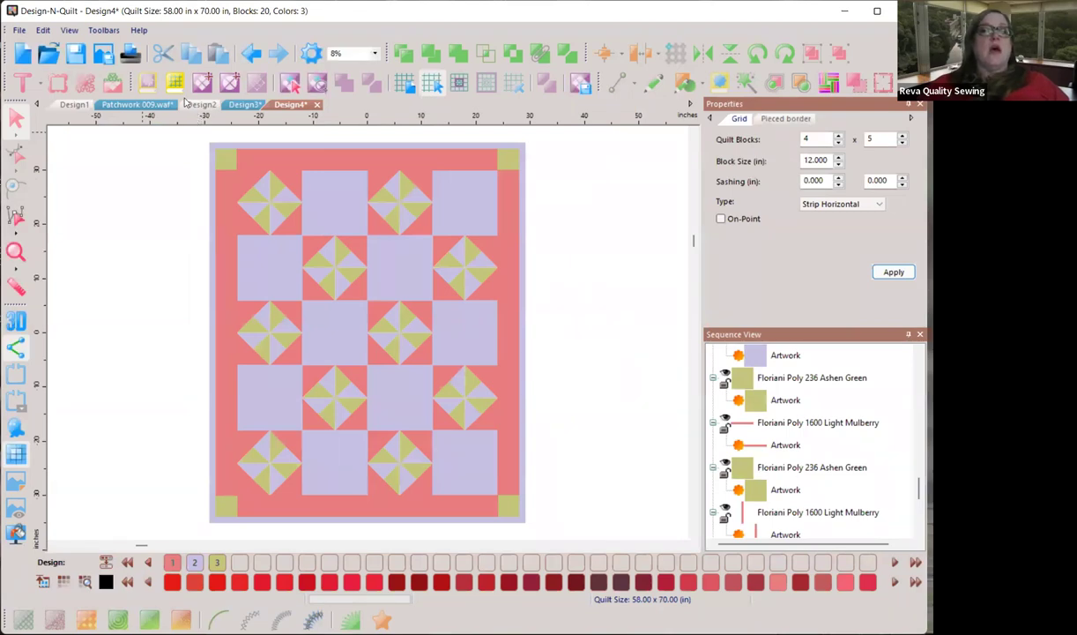
- Create a new design and open the Spools 006 block from the Spools folder of the Quilt Block Library
click(22, 56)
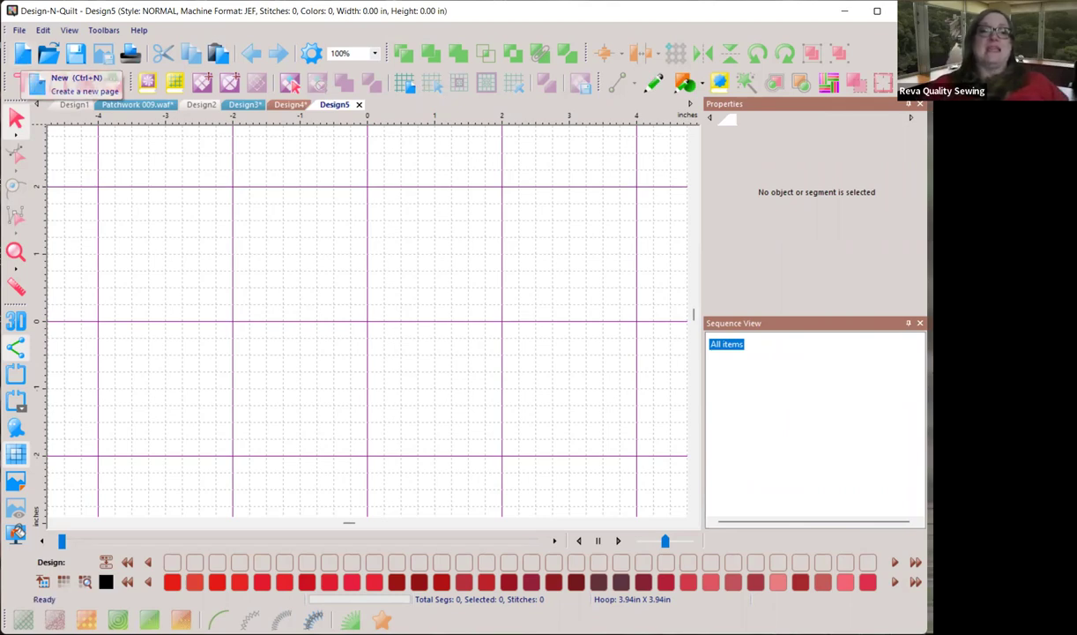
click(148, 83)
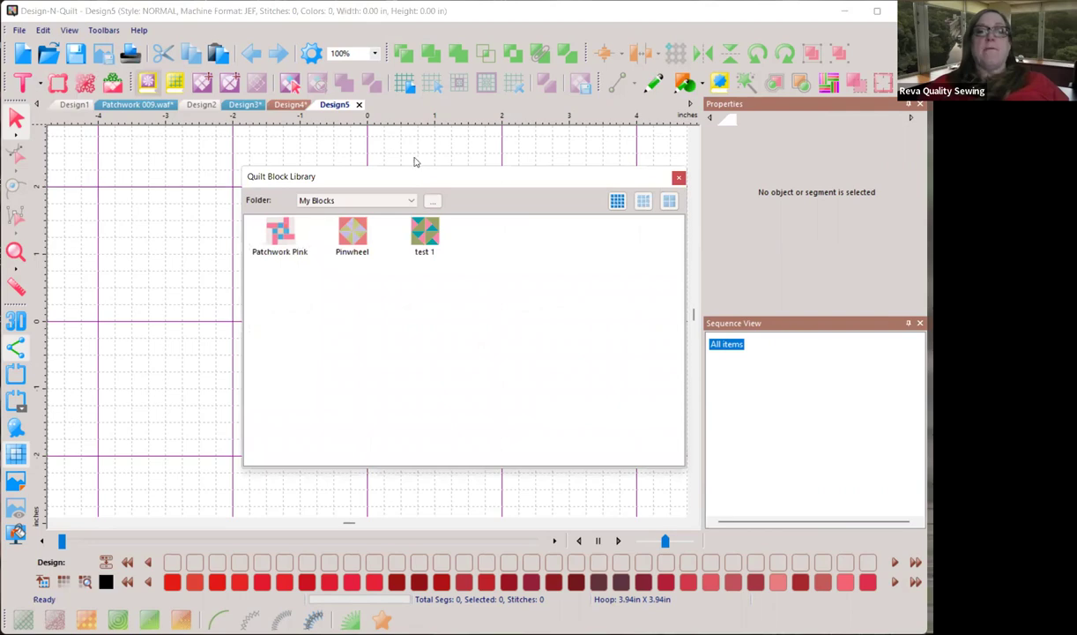
click(418, 203)
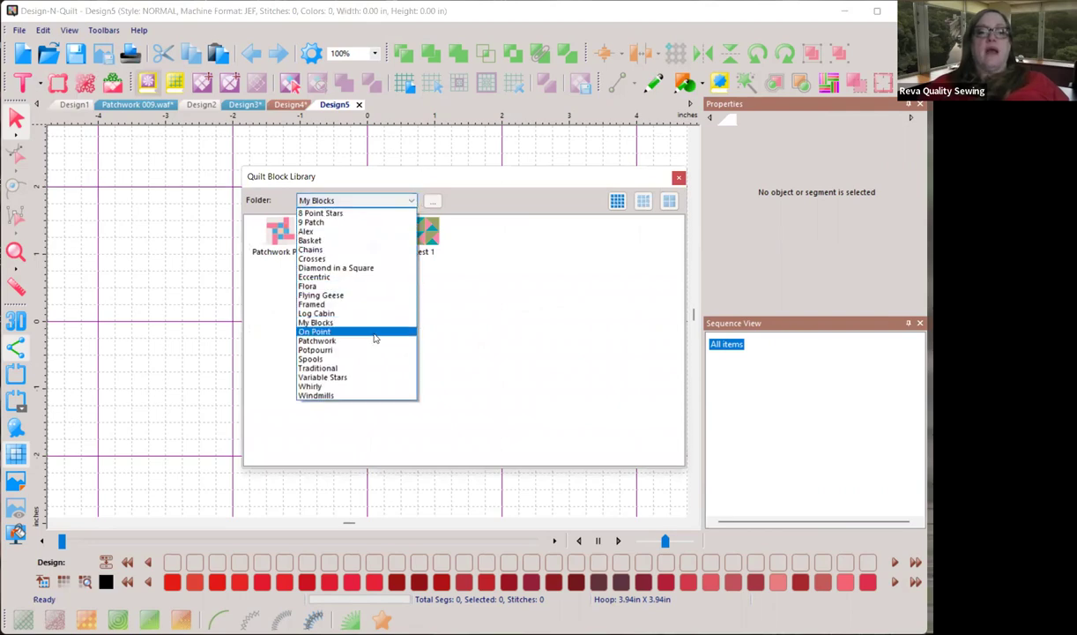
click(369, 359)
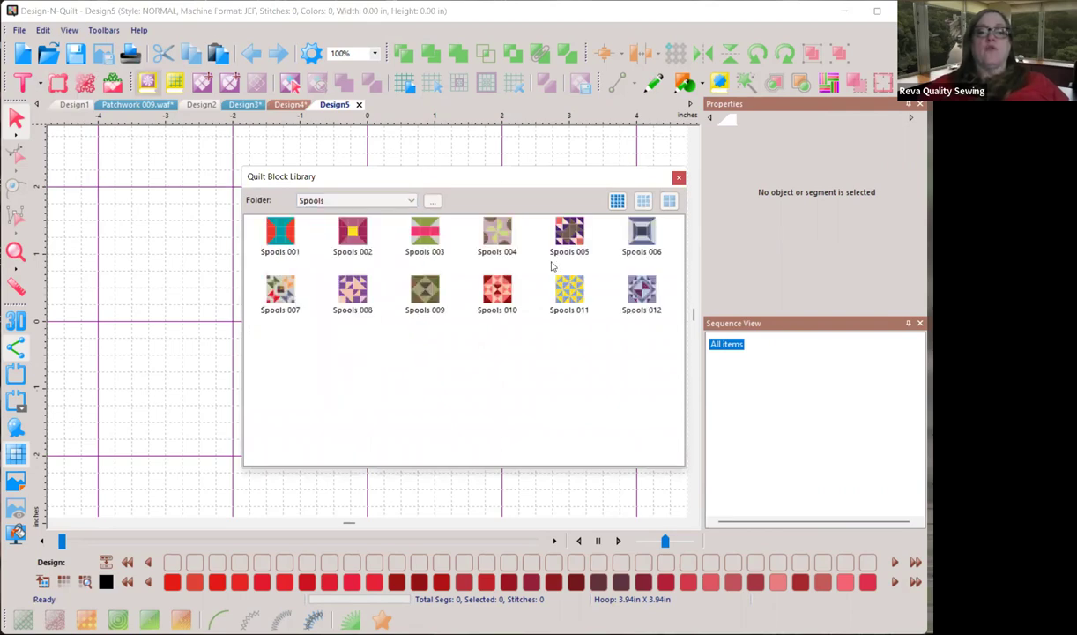
double_click(641, 236)
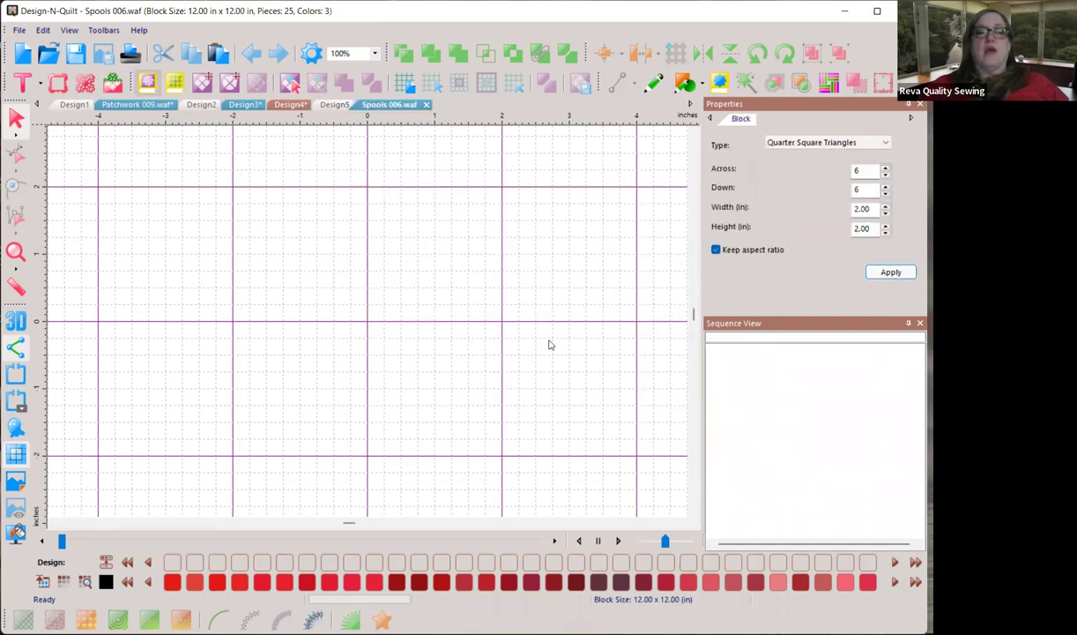